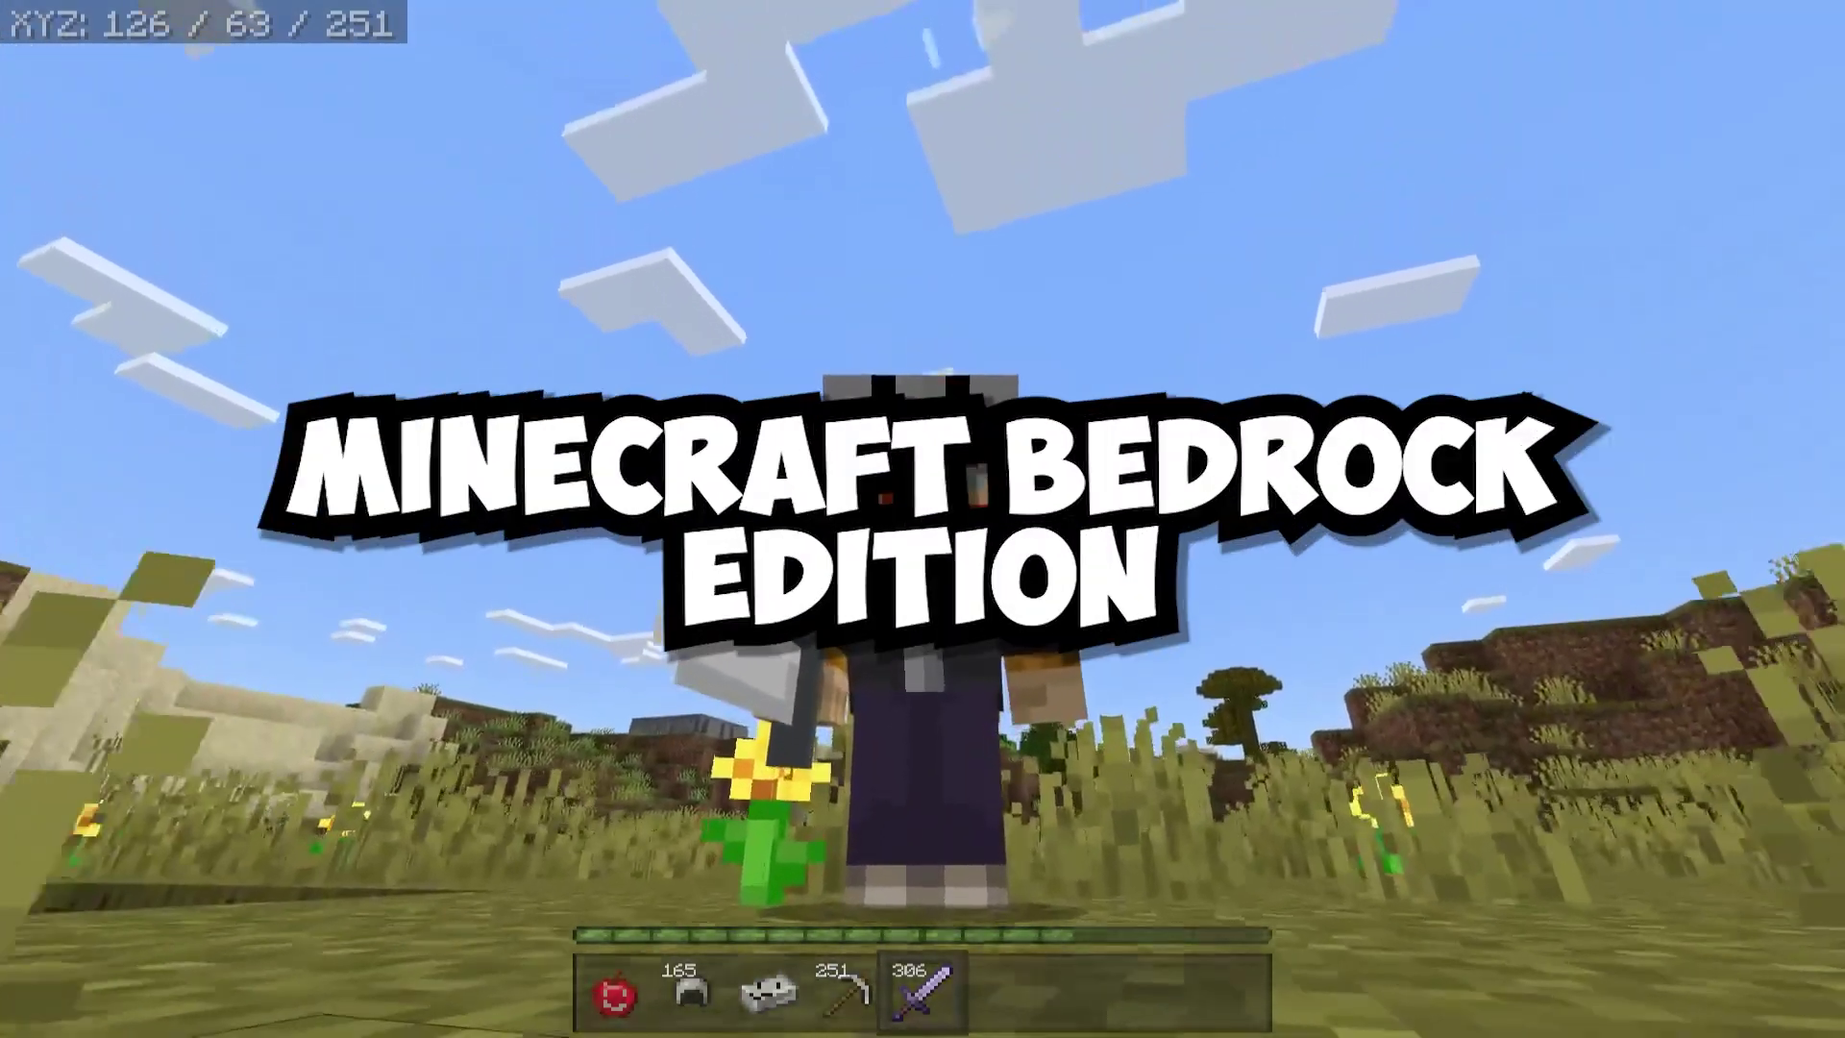
key("w")
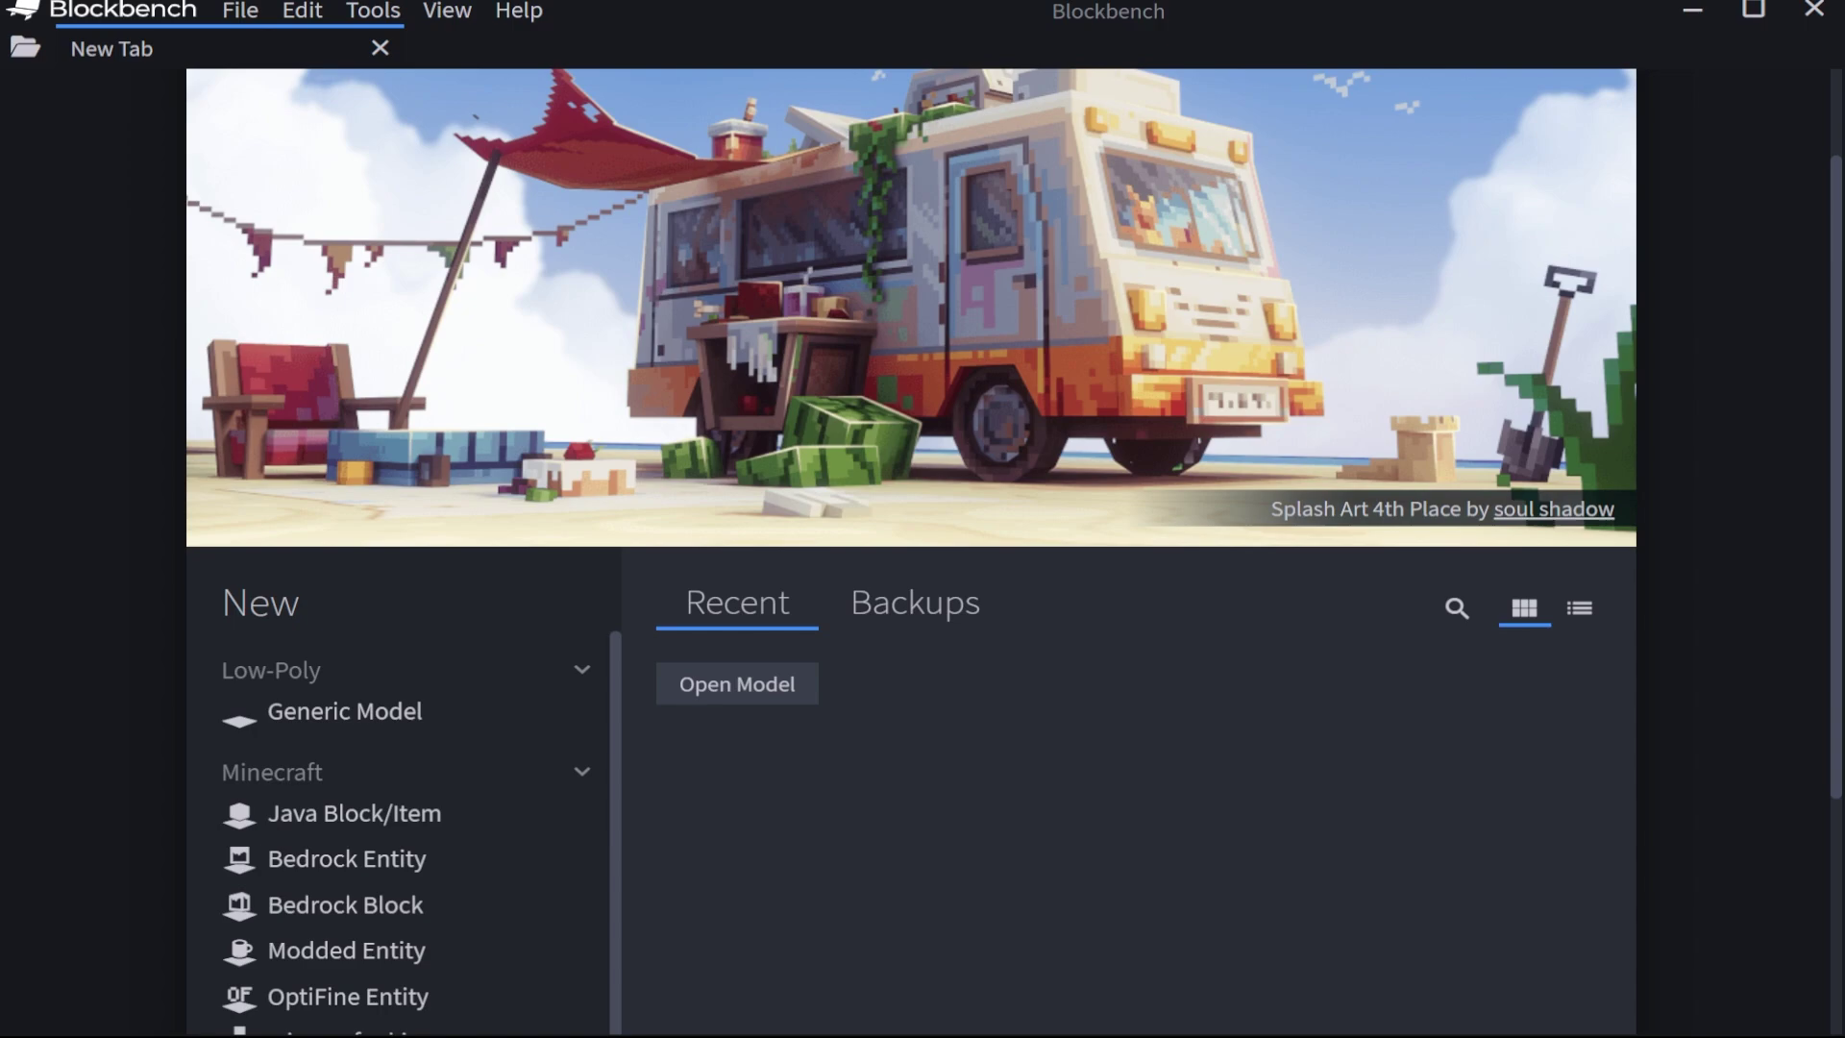
- Open the plugin manager, and start a new item with the Minecraft Item Wizard
left_click(240, 10)
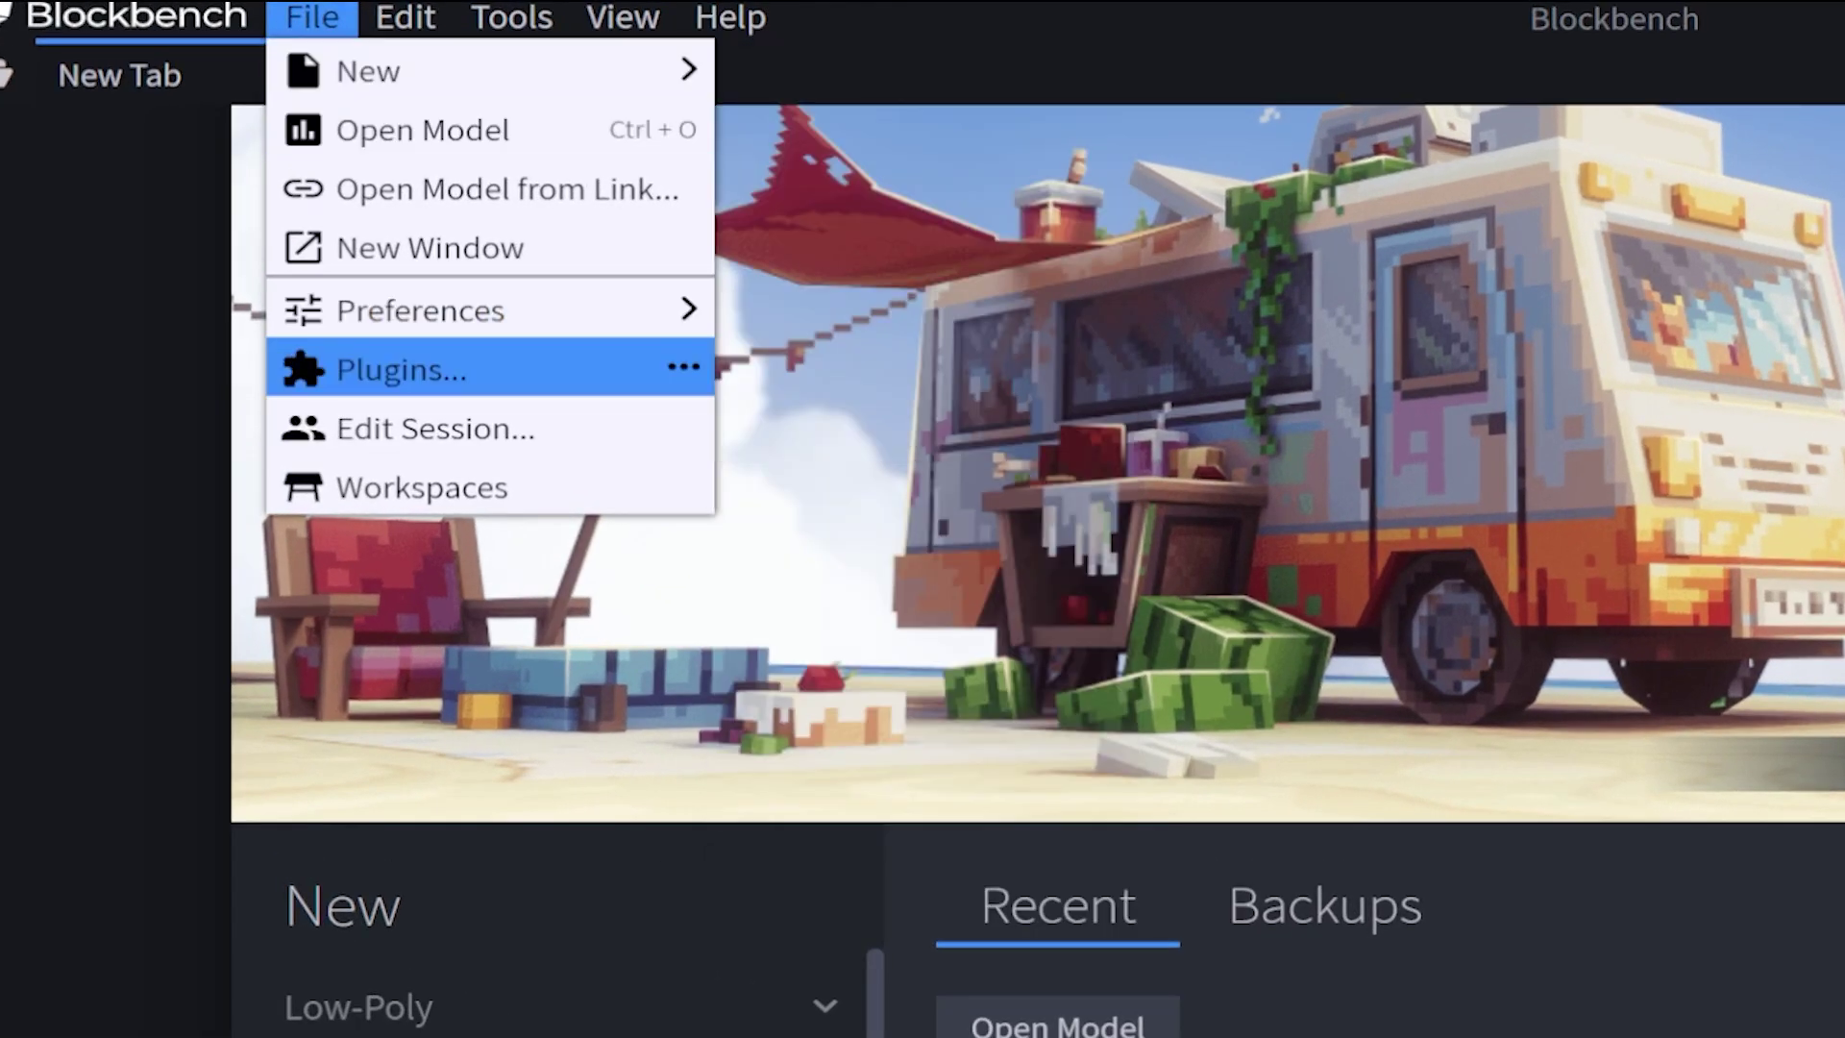
left_click(402, 369)
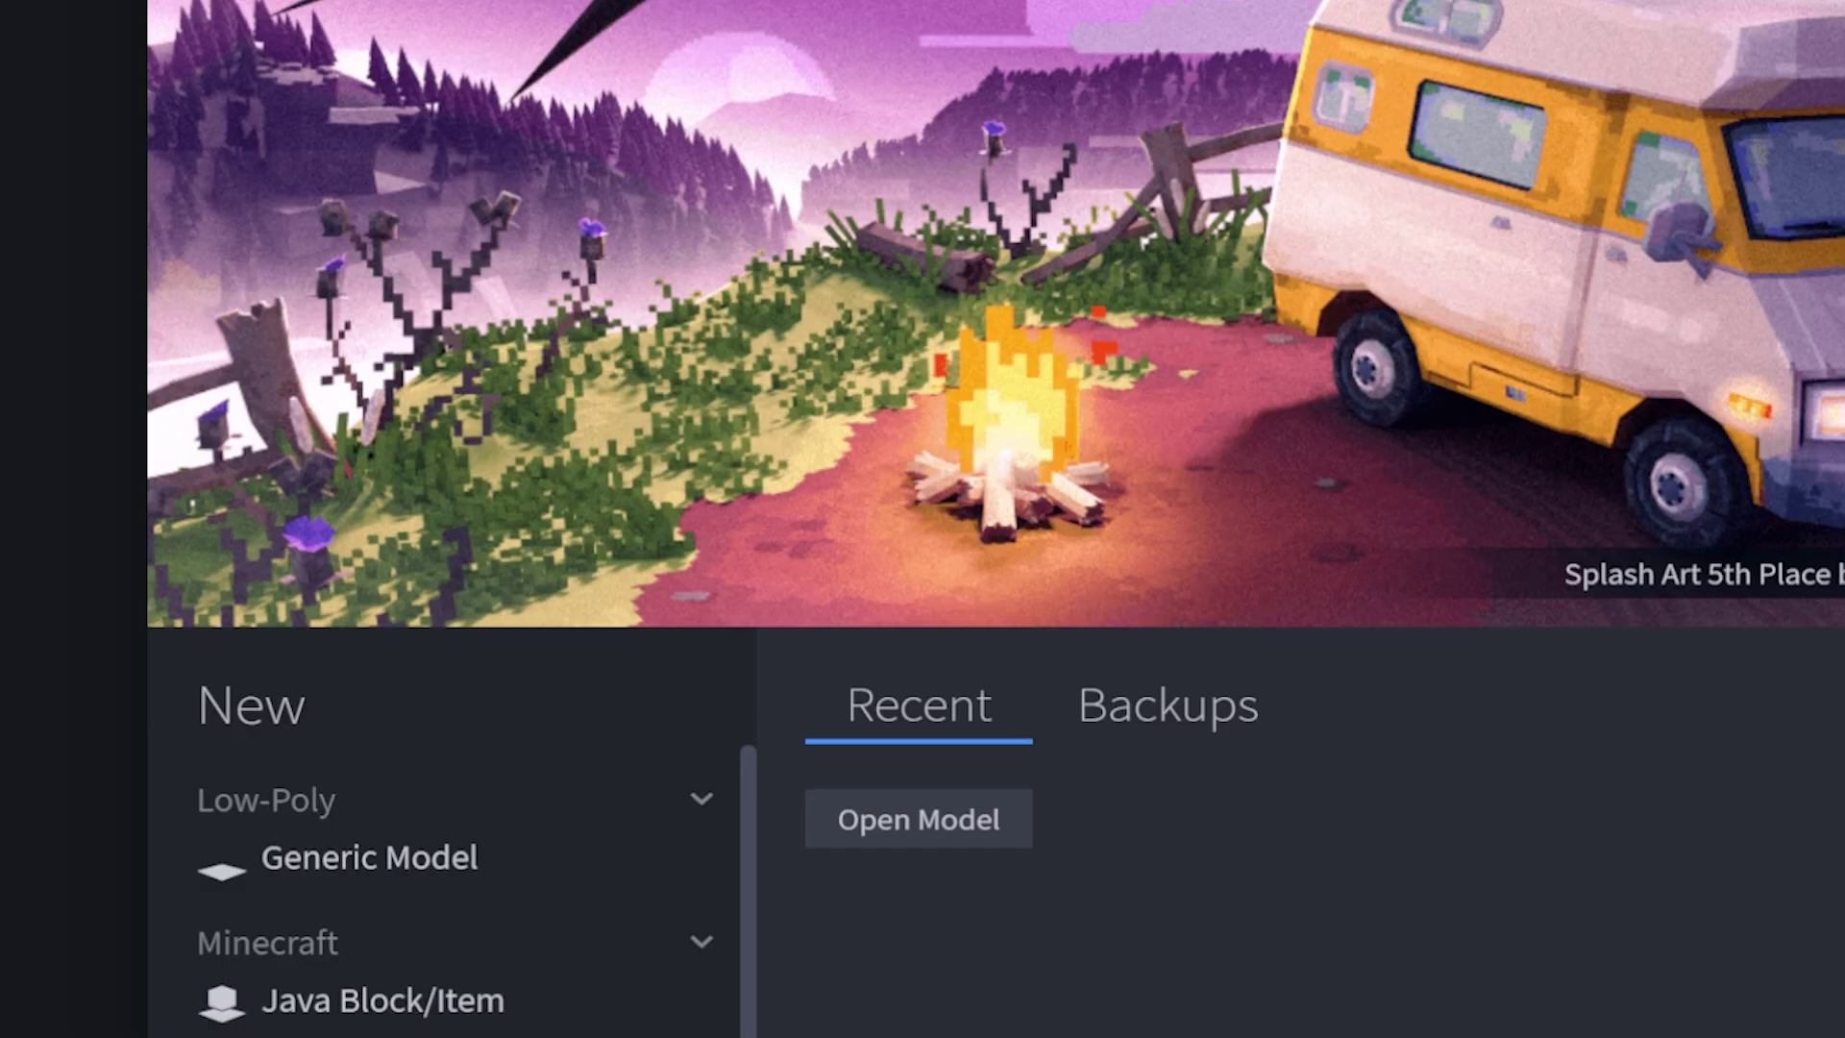
left_click(223, 15)
mouse_move(384, 63)
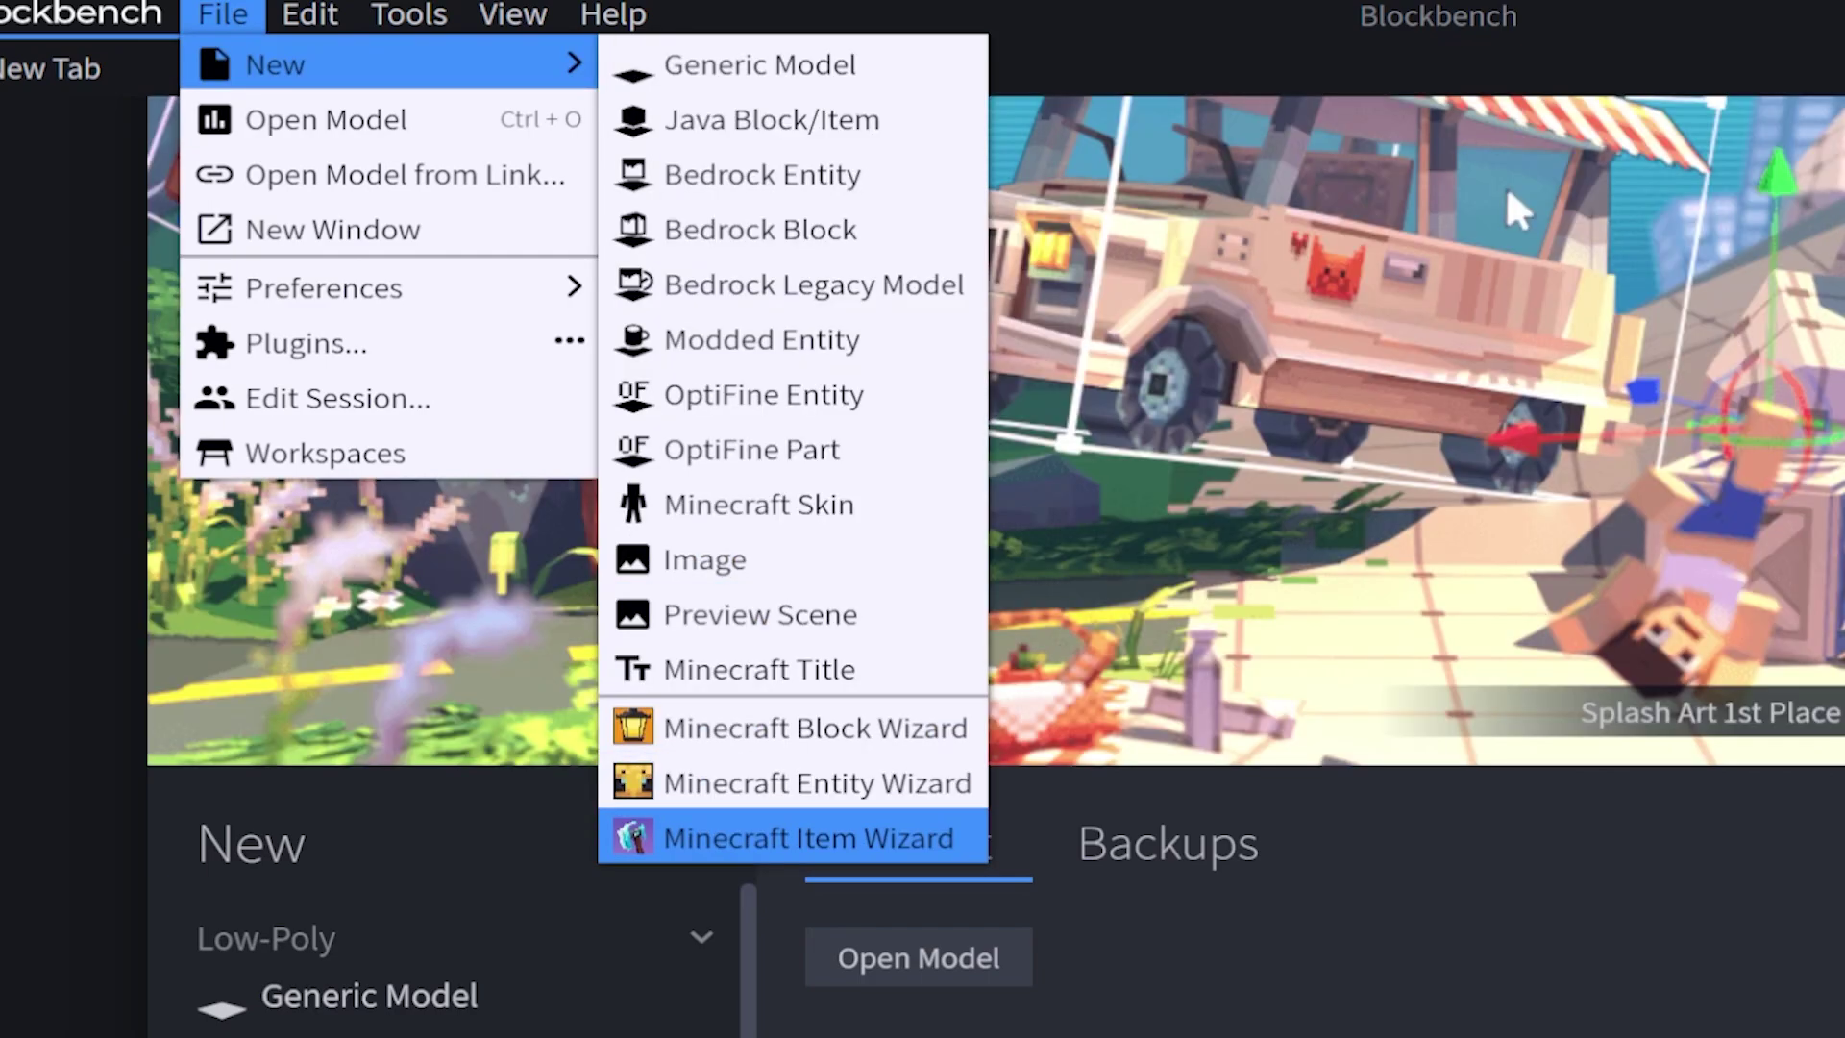
left_click(807, 837)
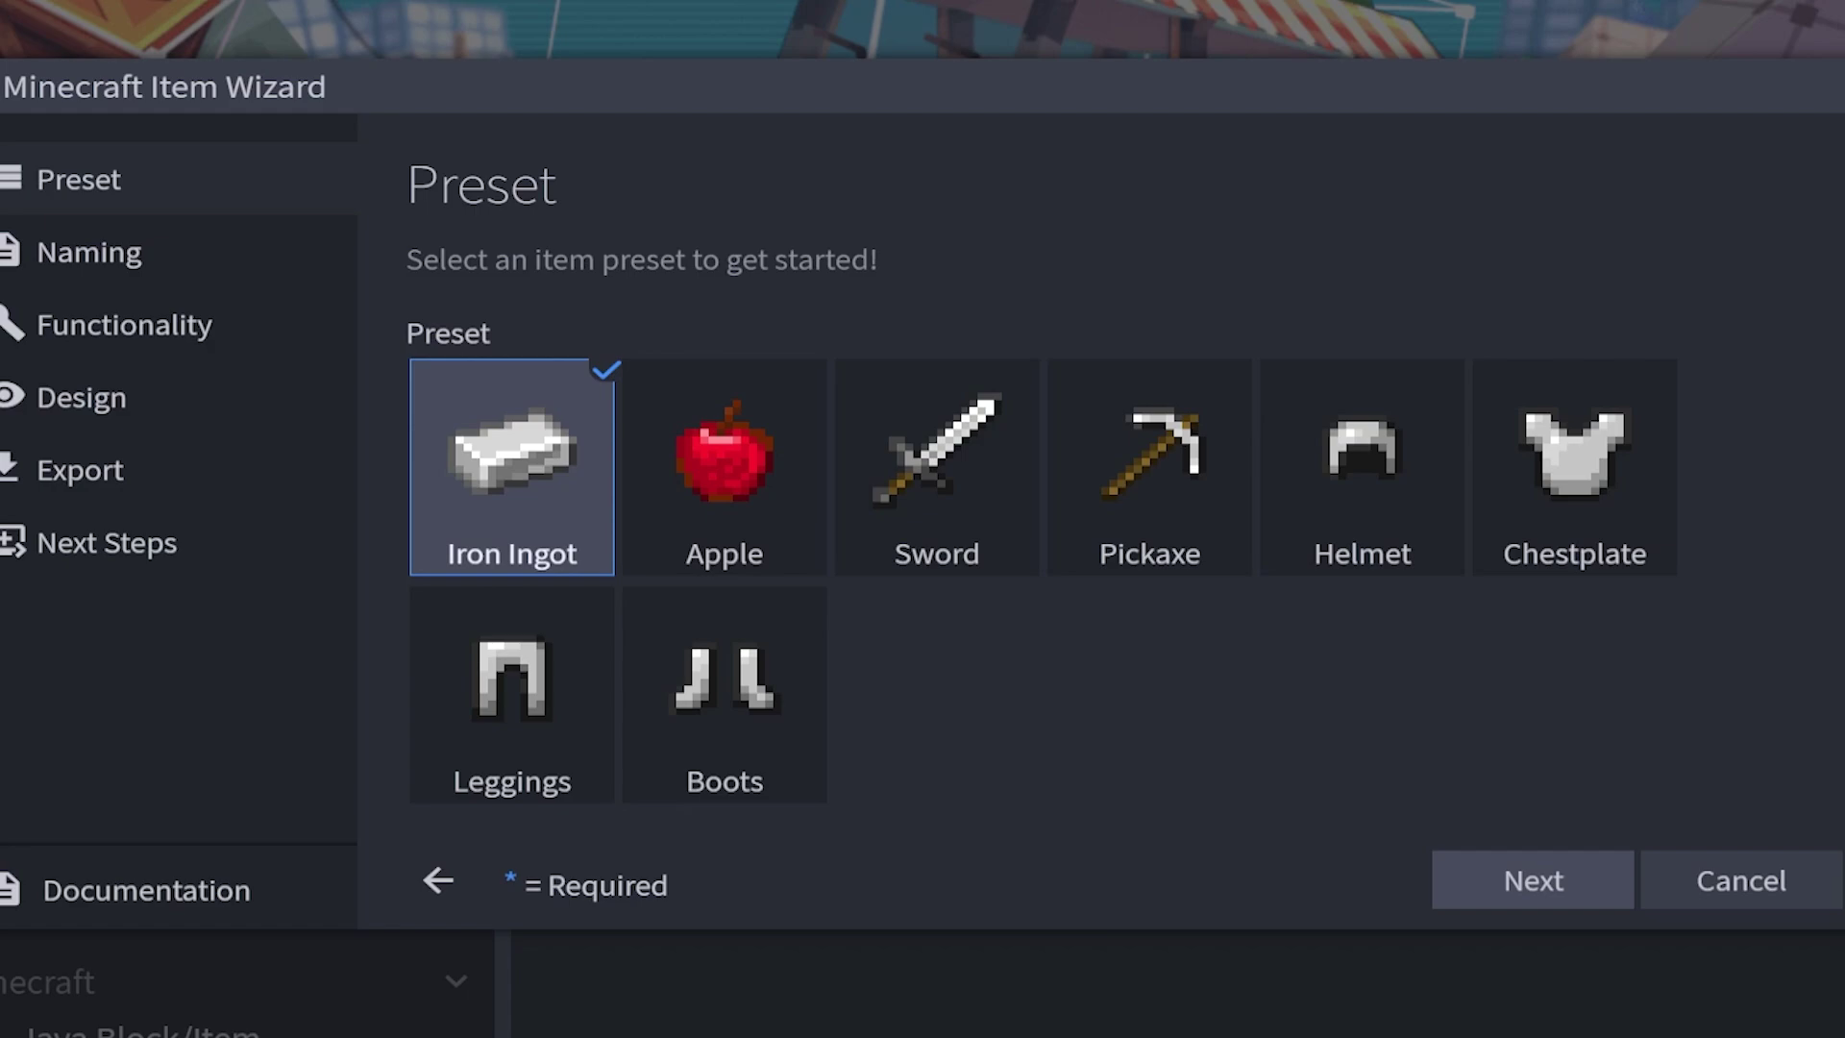
- Name the Iron Ingot preset item Test Item 1, with identifier forge:test_item_1 and a stack size of 32
left_click(89, 252)
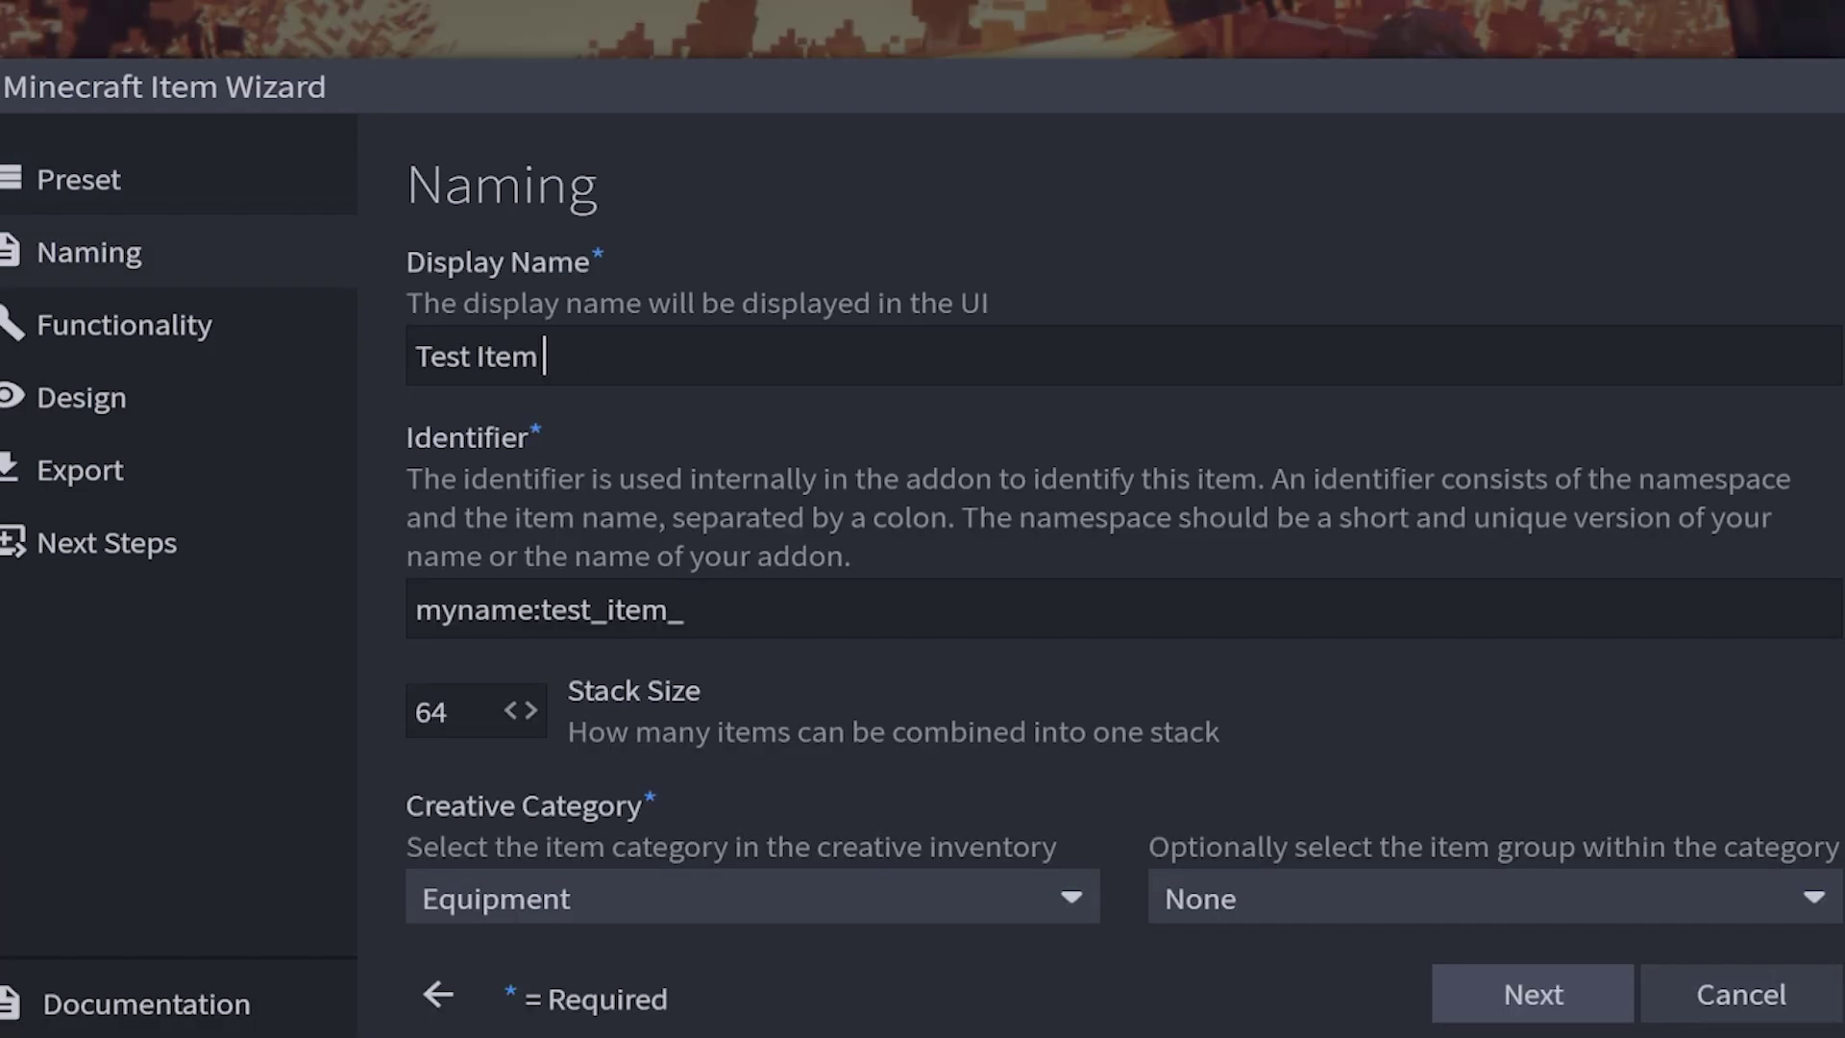
type("1")
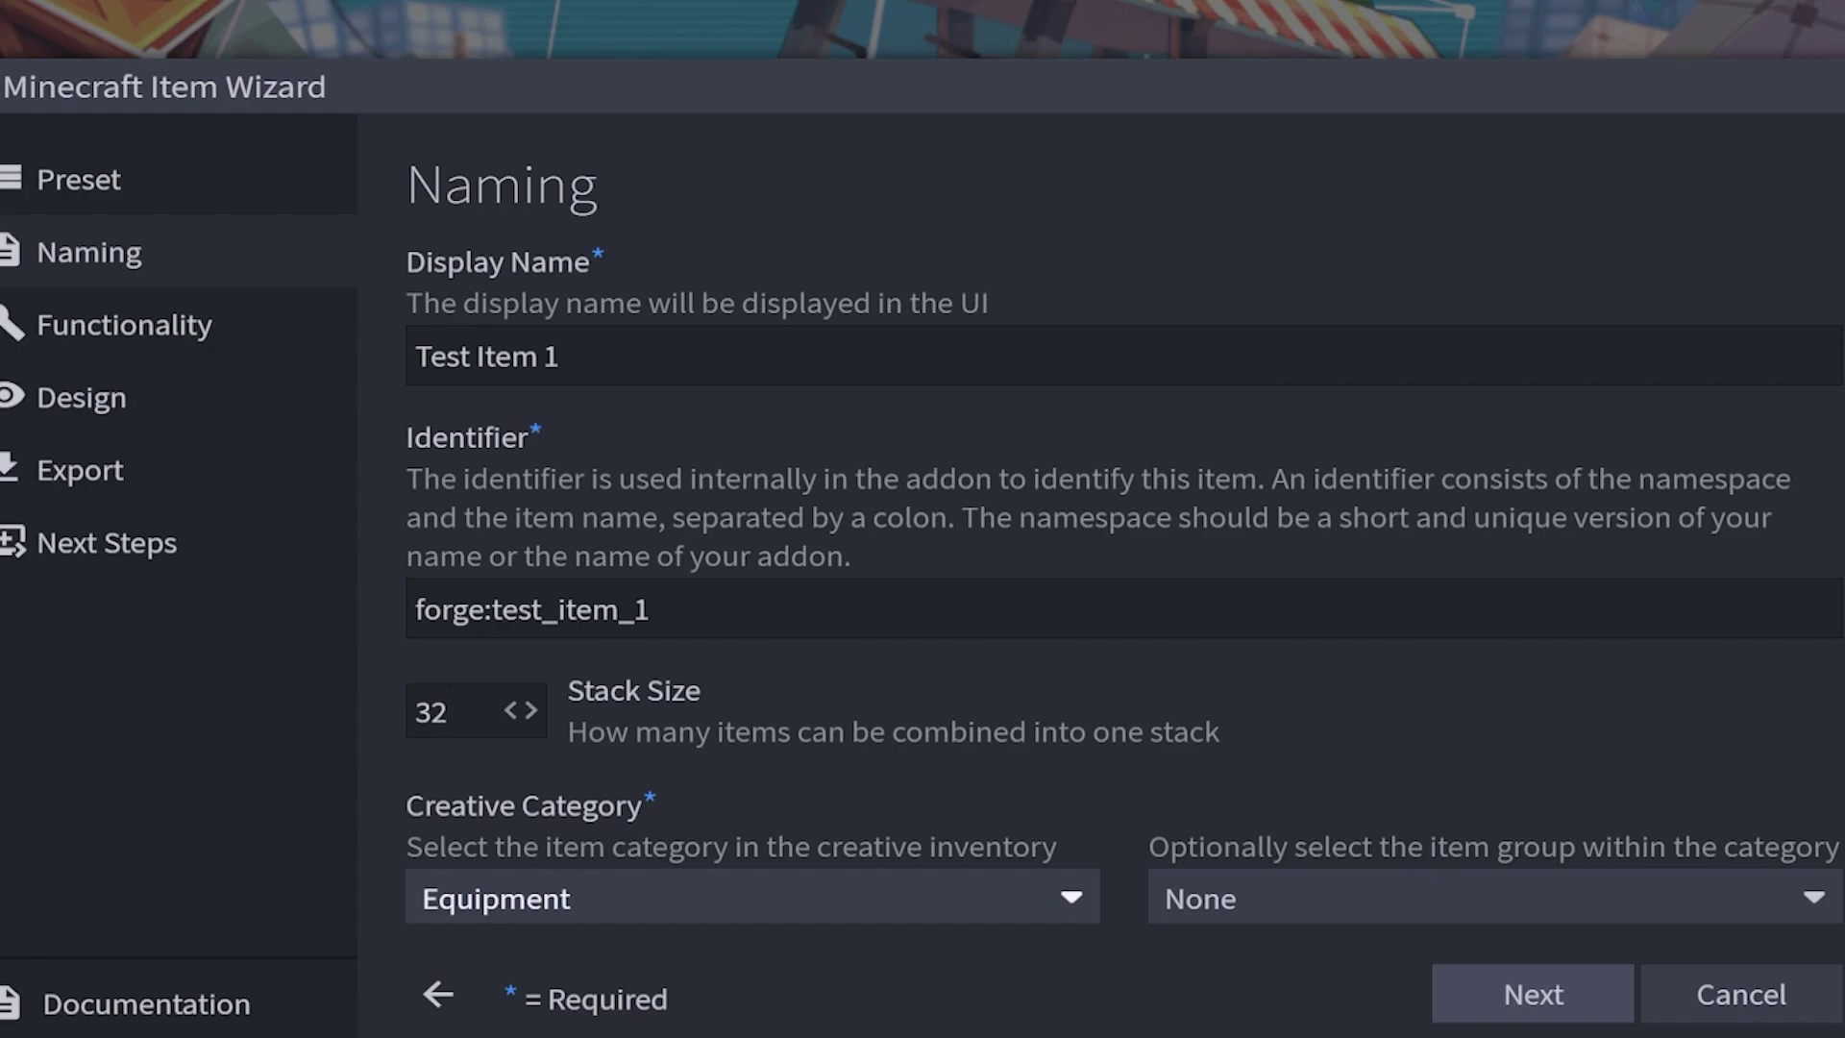
left_click(124, 325)
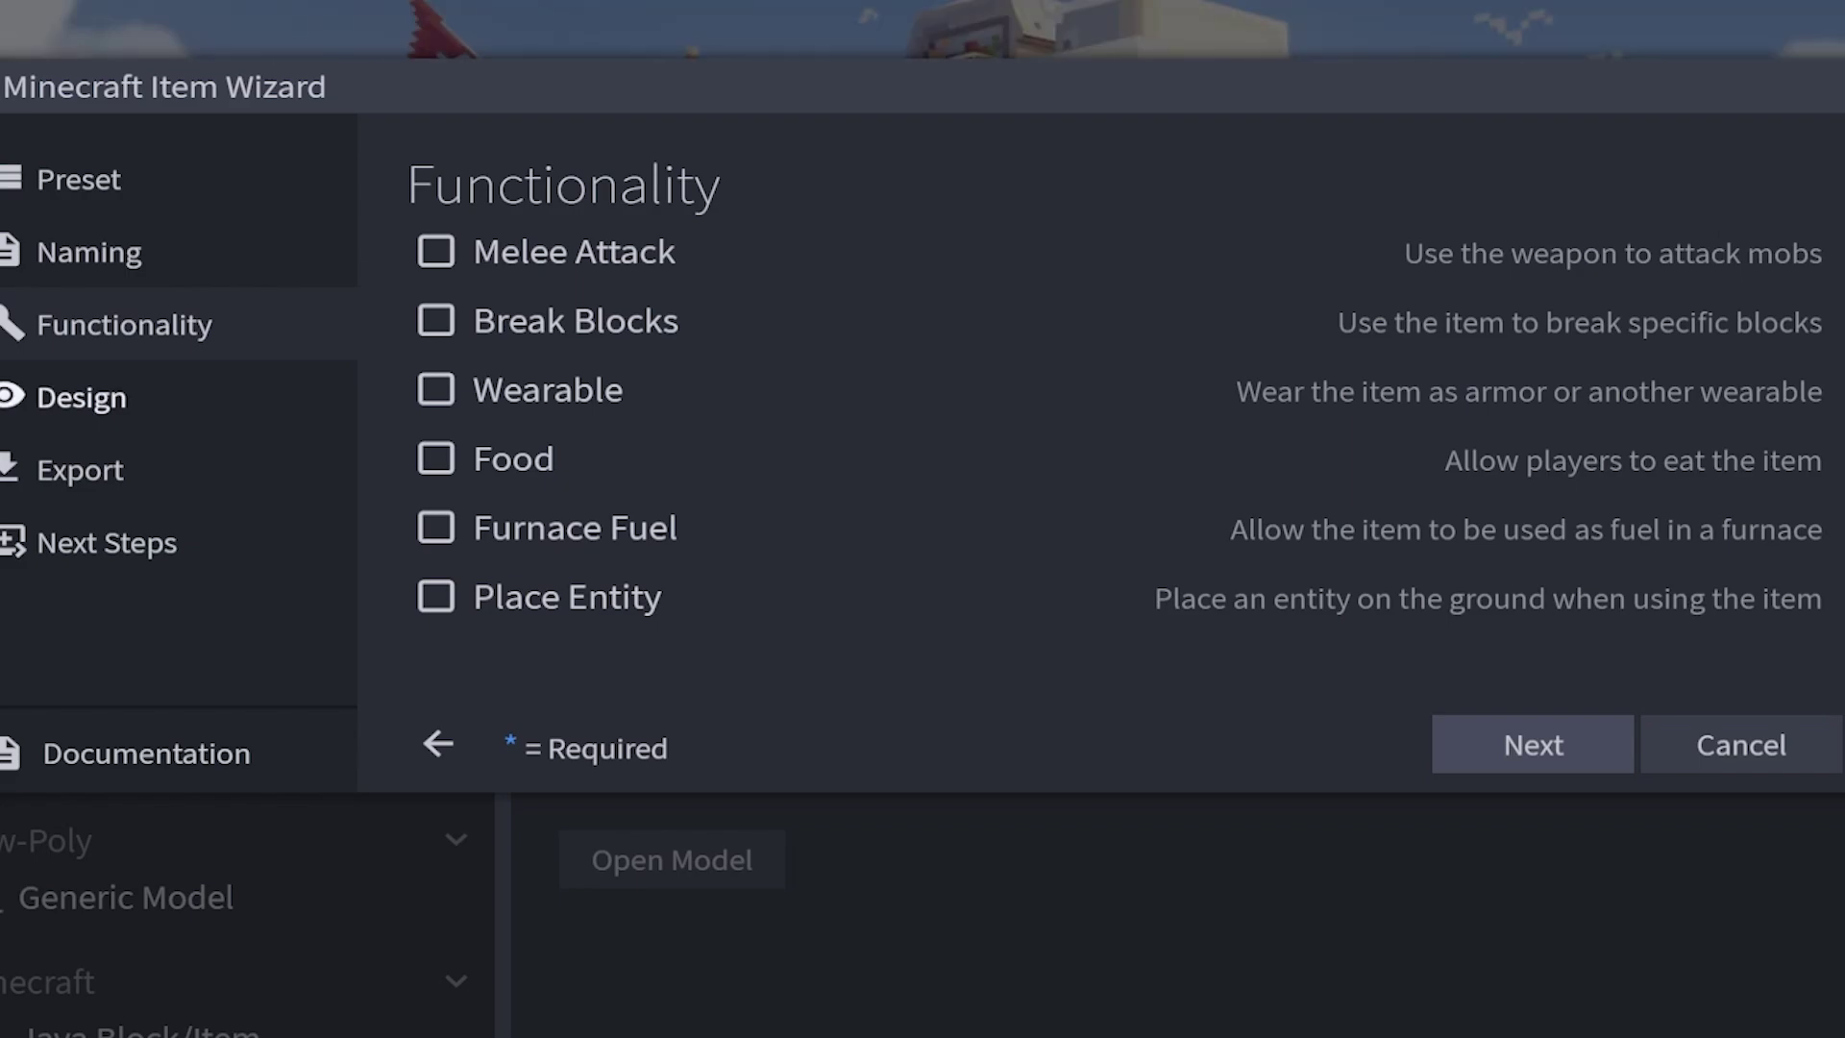
- Leave all functionality options off and choose the Icon + 3D Model design for the handheld item
left_click(81, 397)
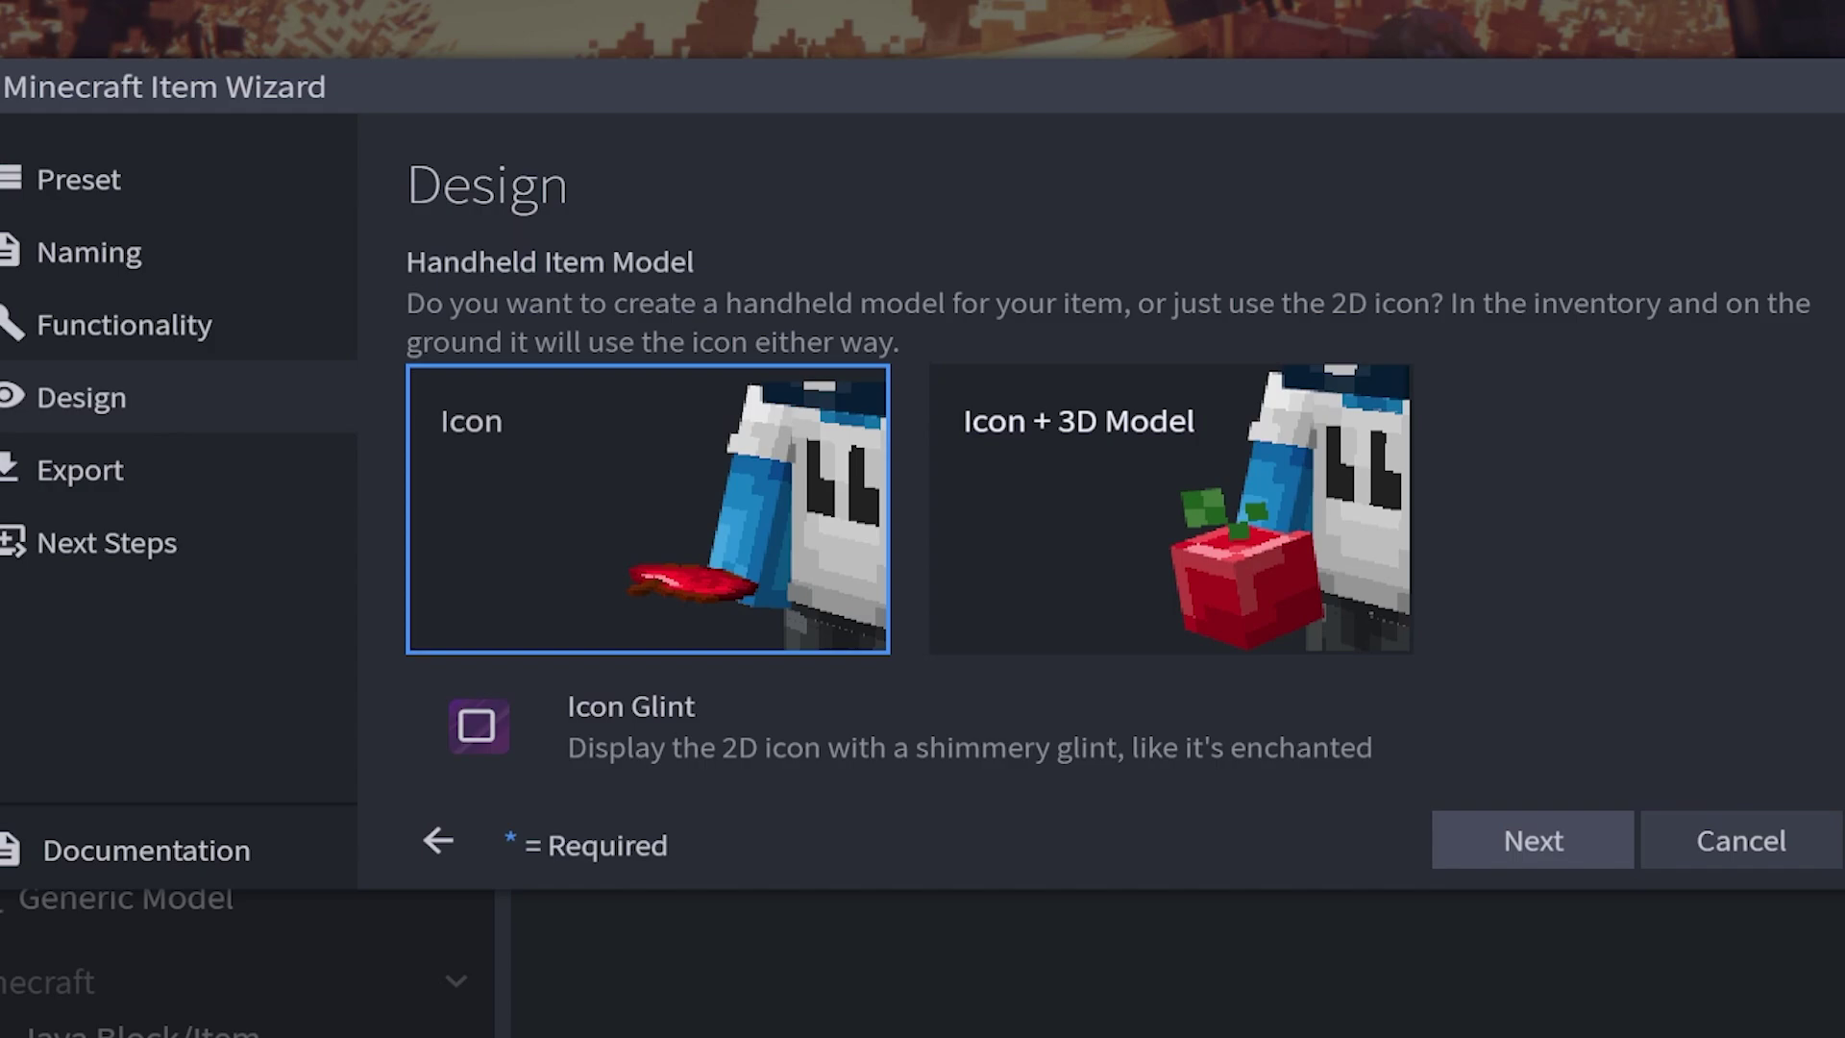
left_click(1170, 508)
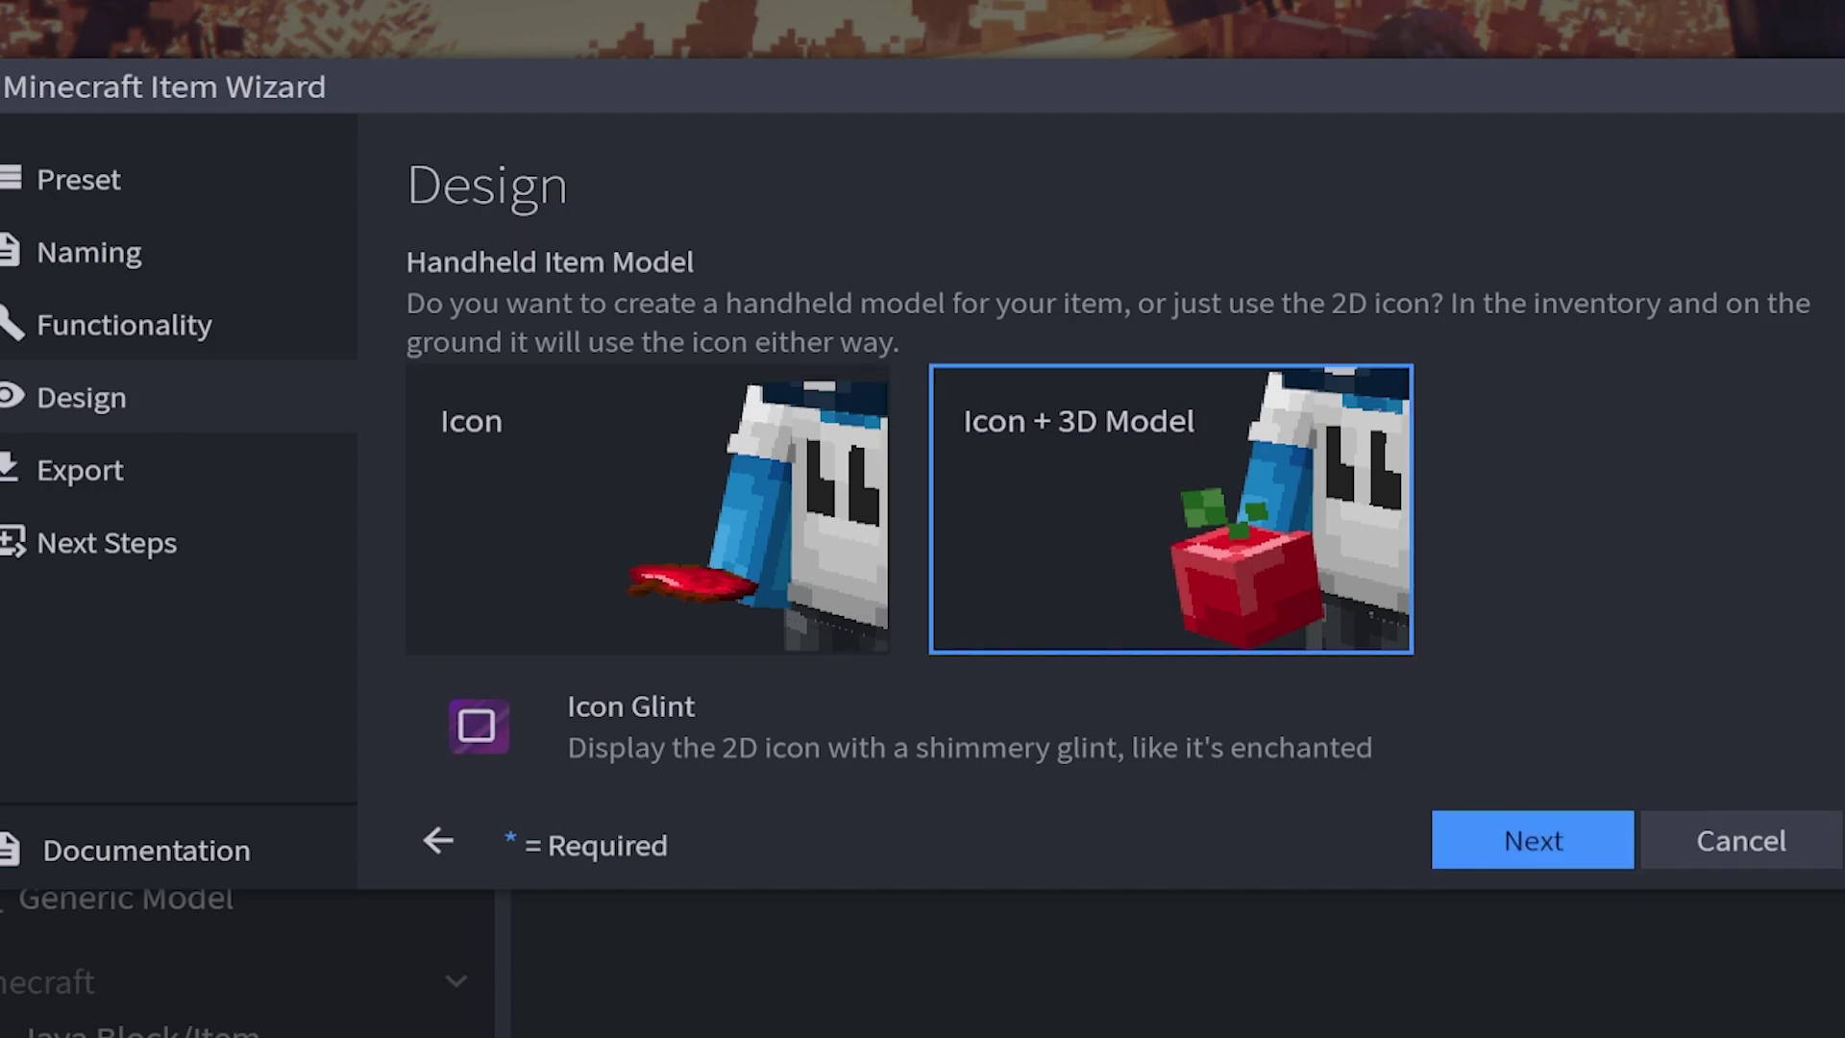
left_click(1532, 839)
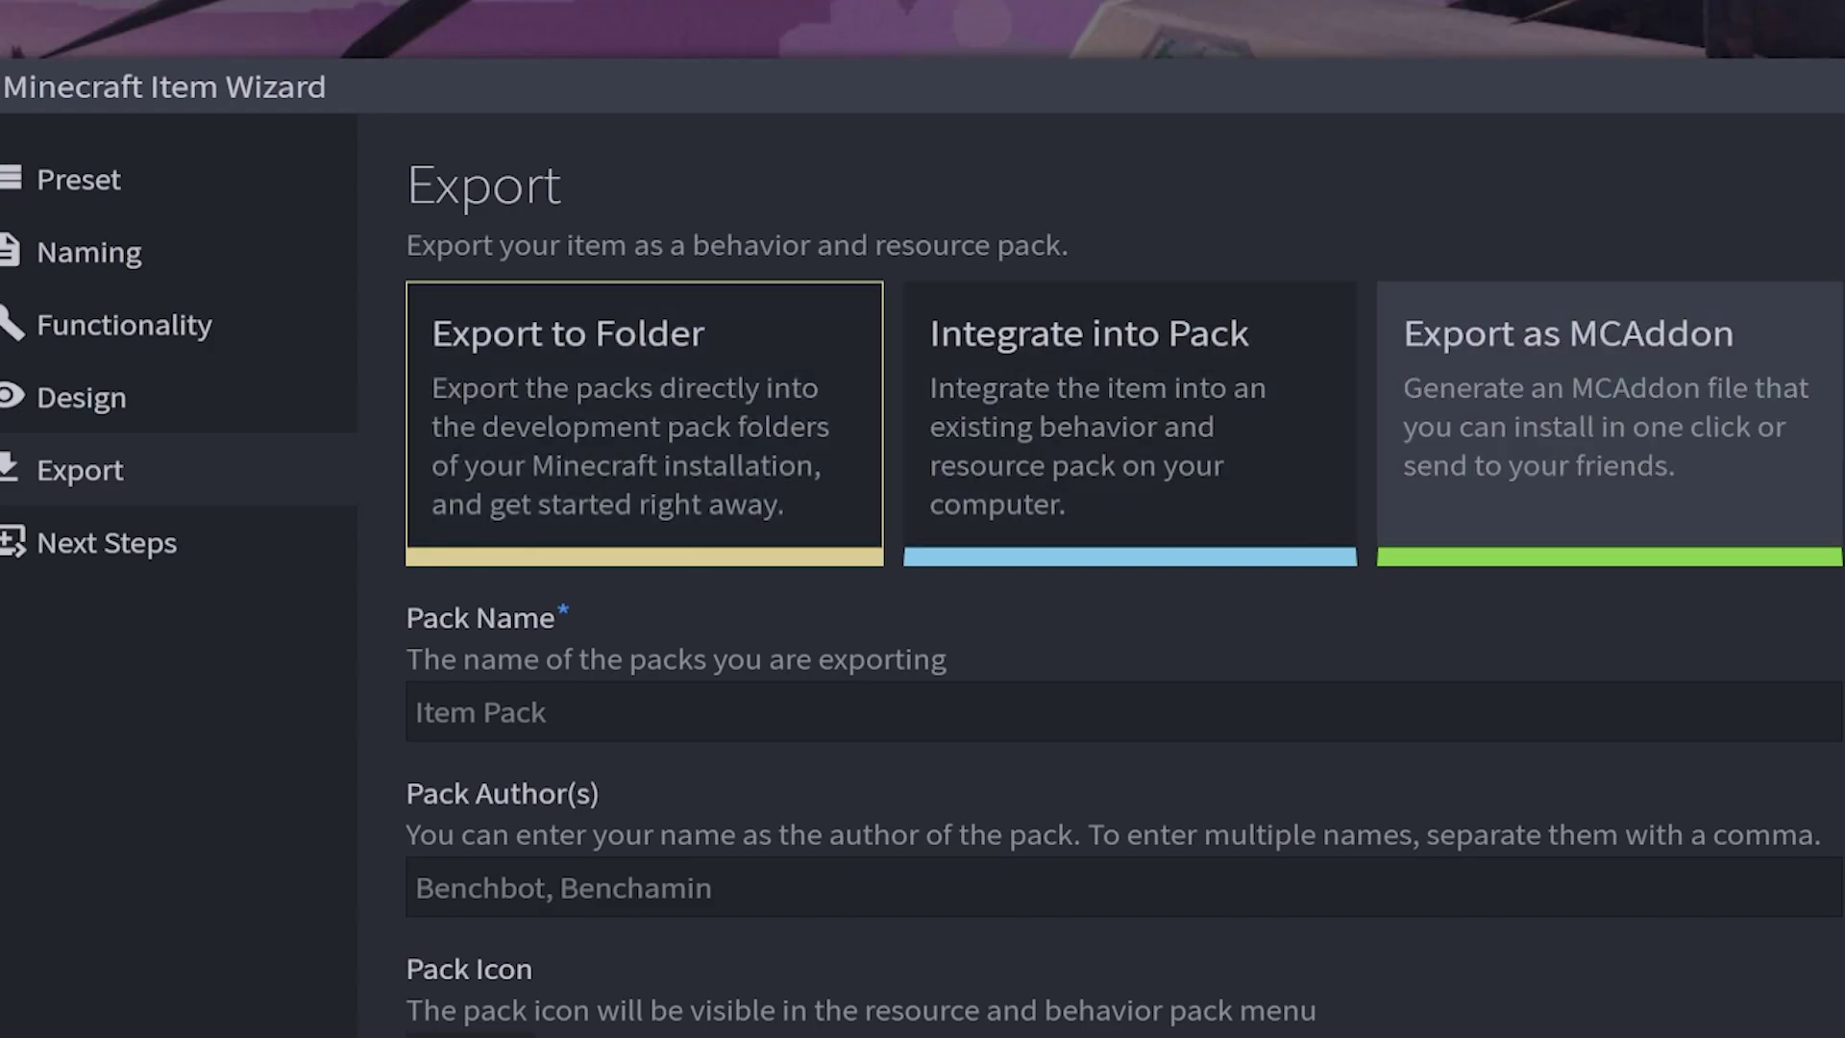
- Name the exported pack Test Items and enter the pack author's name
left_click(416, 712)
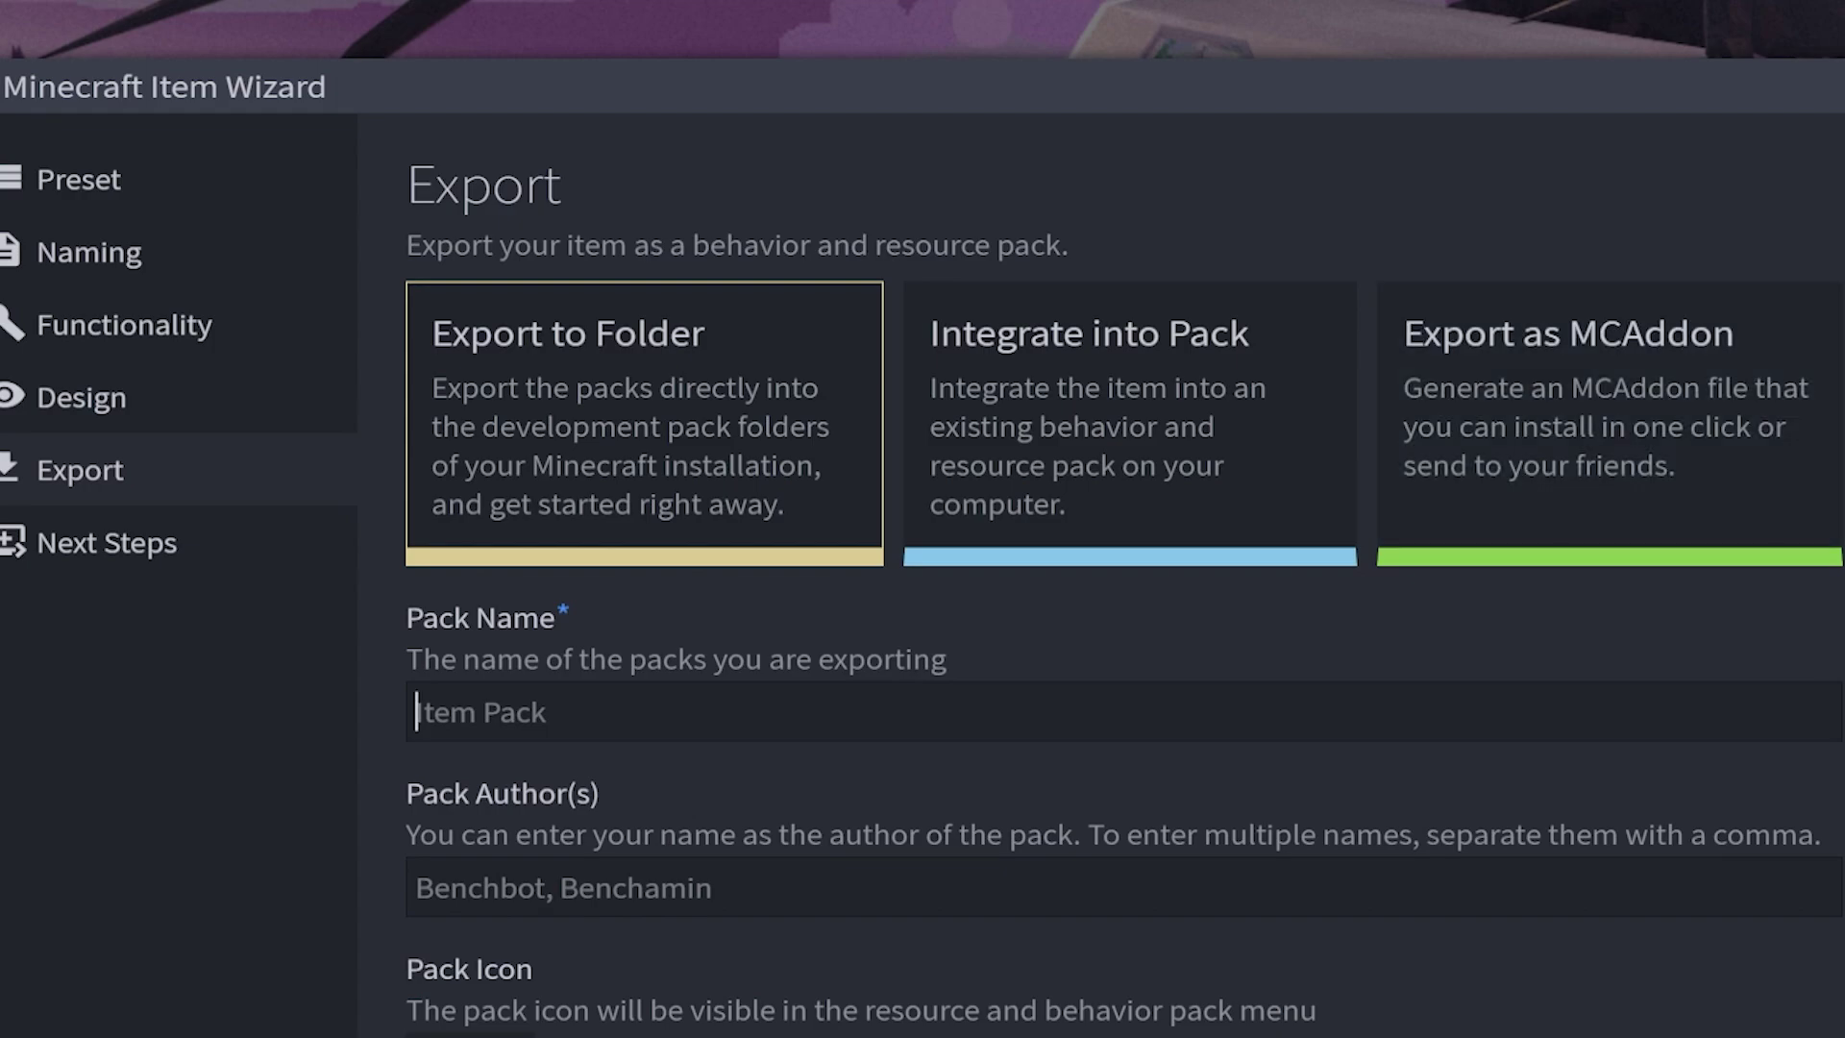
type("Test Items")
key("Tab")
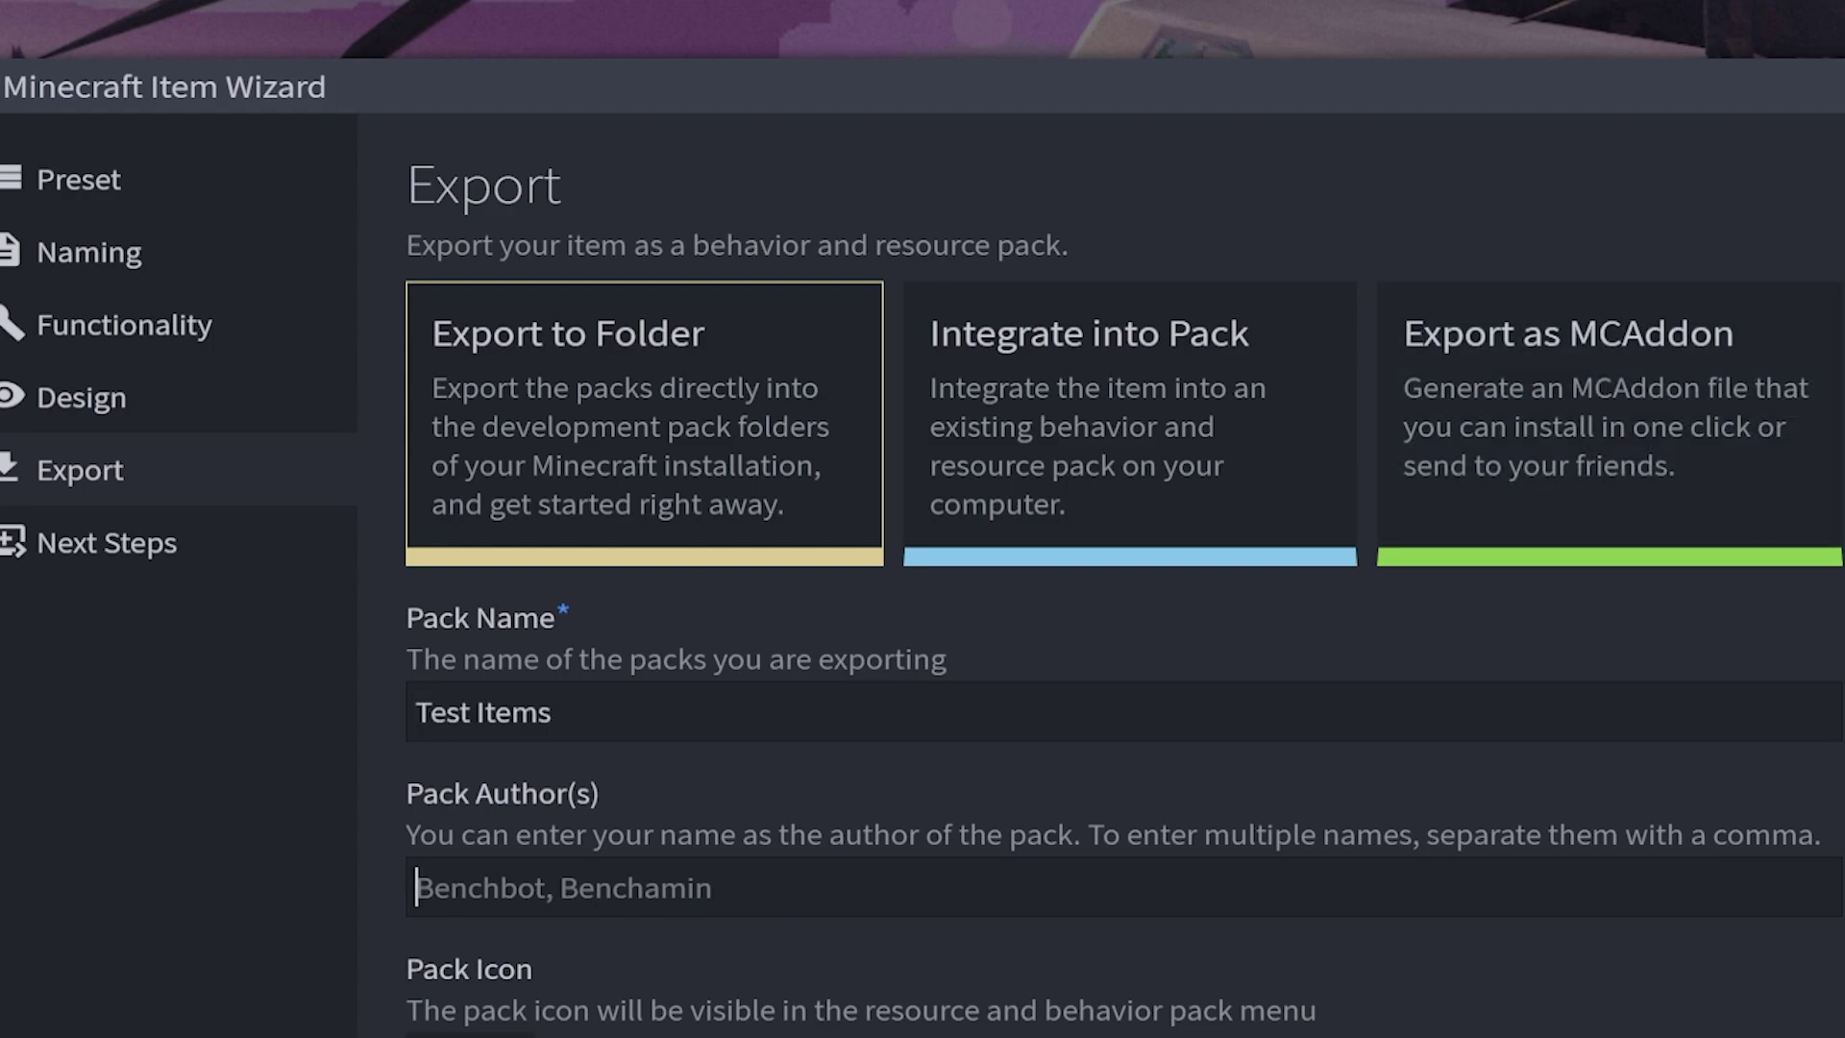
type("Forge")
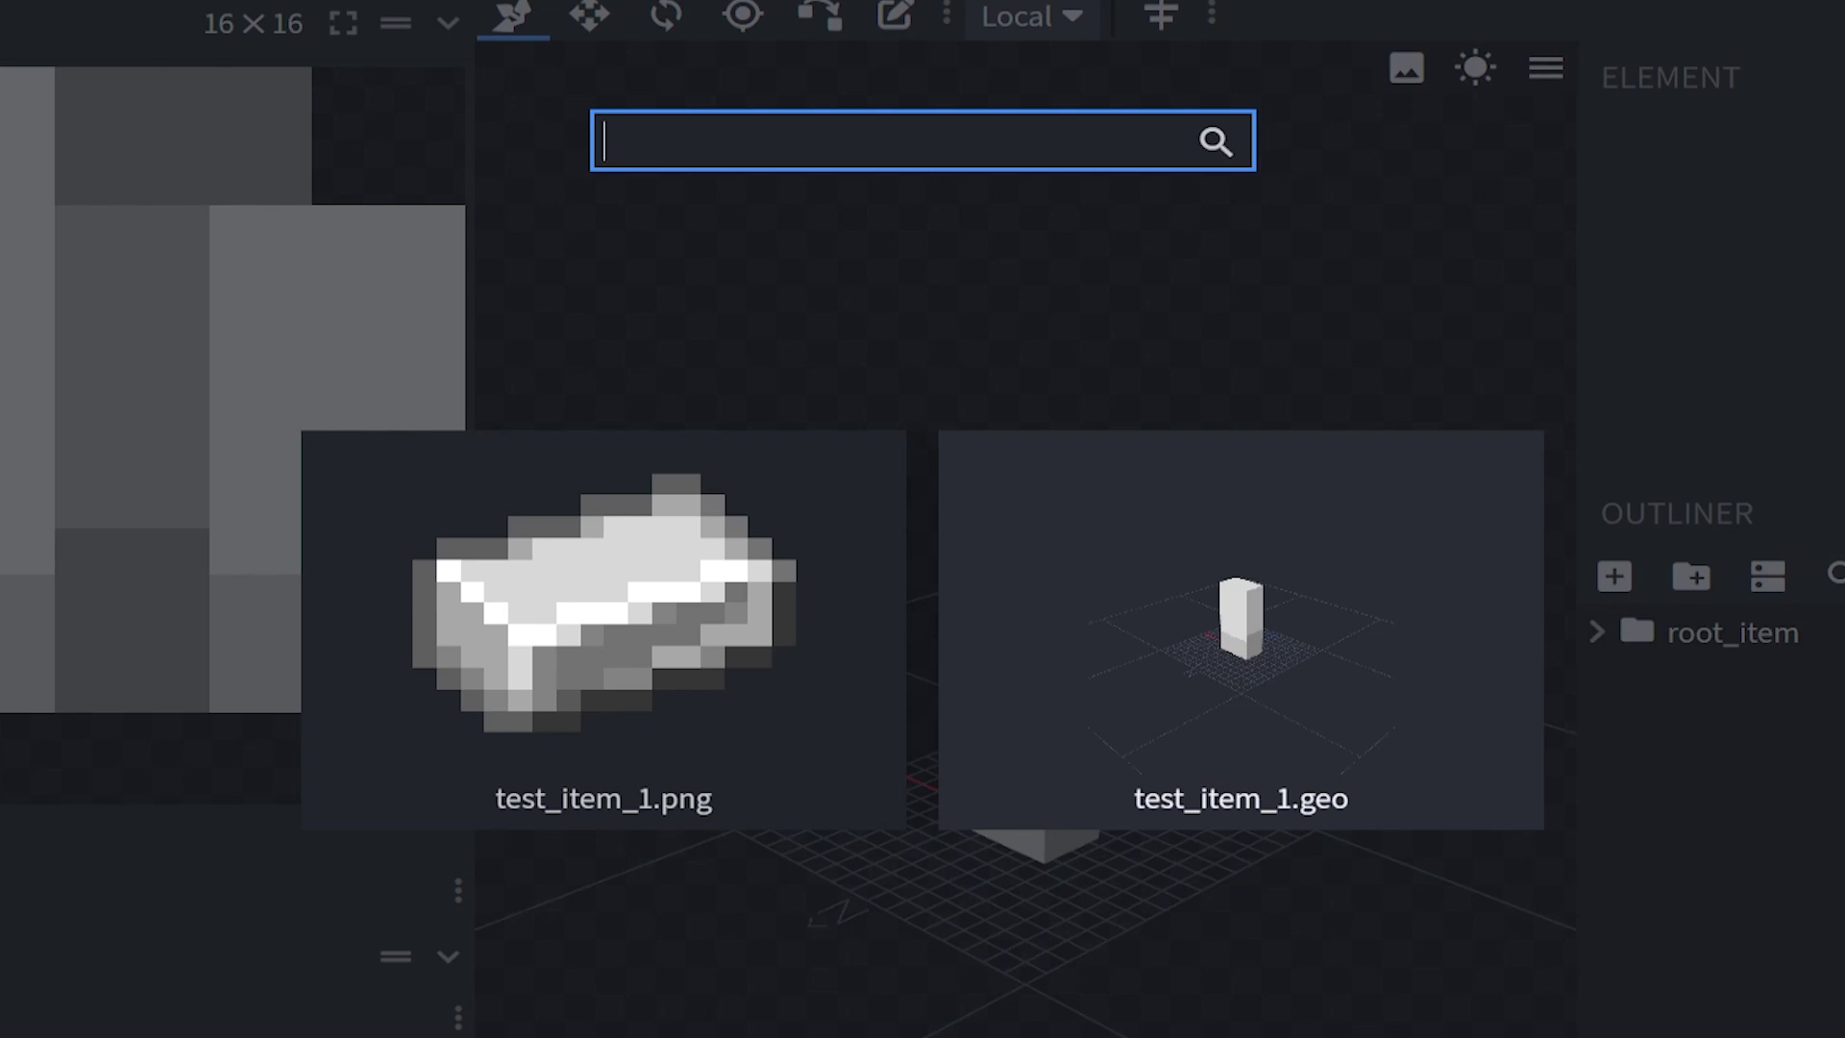
- Switch from the 3D model to the test_item_1.png texture for editing
left_click(604, 629)
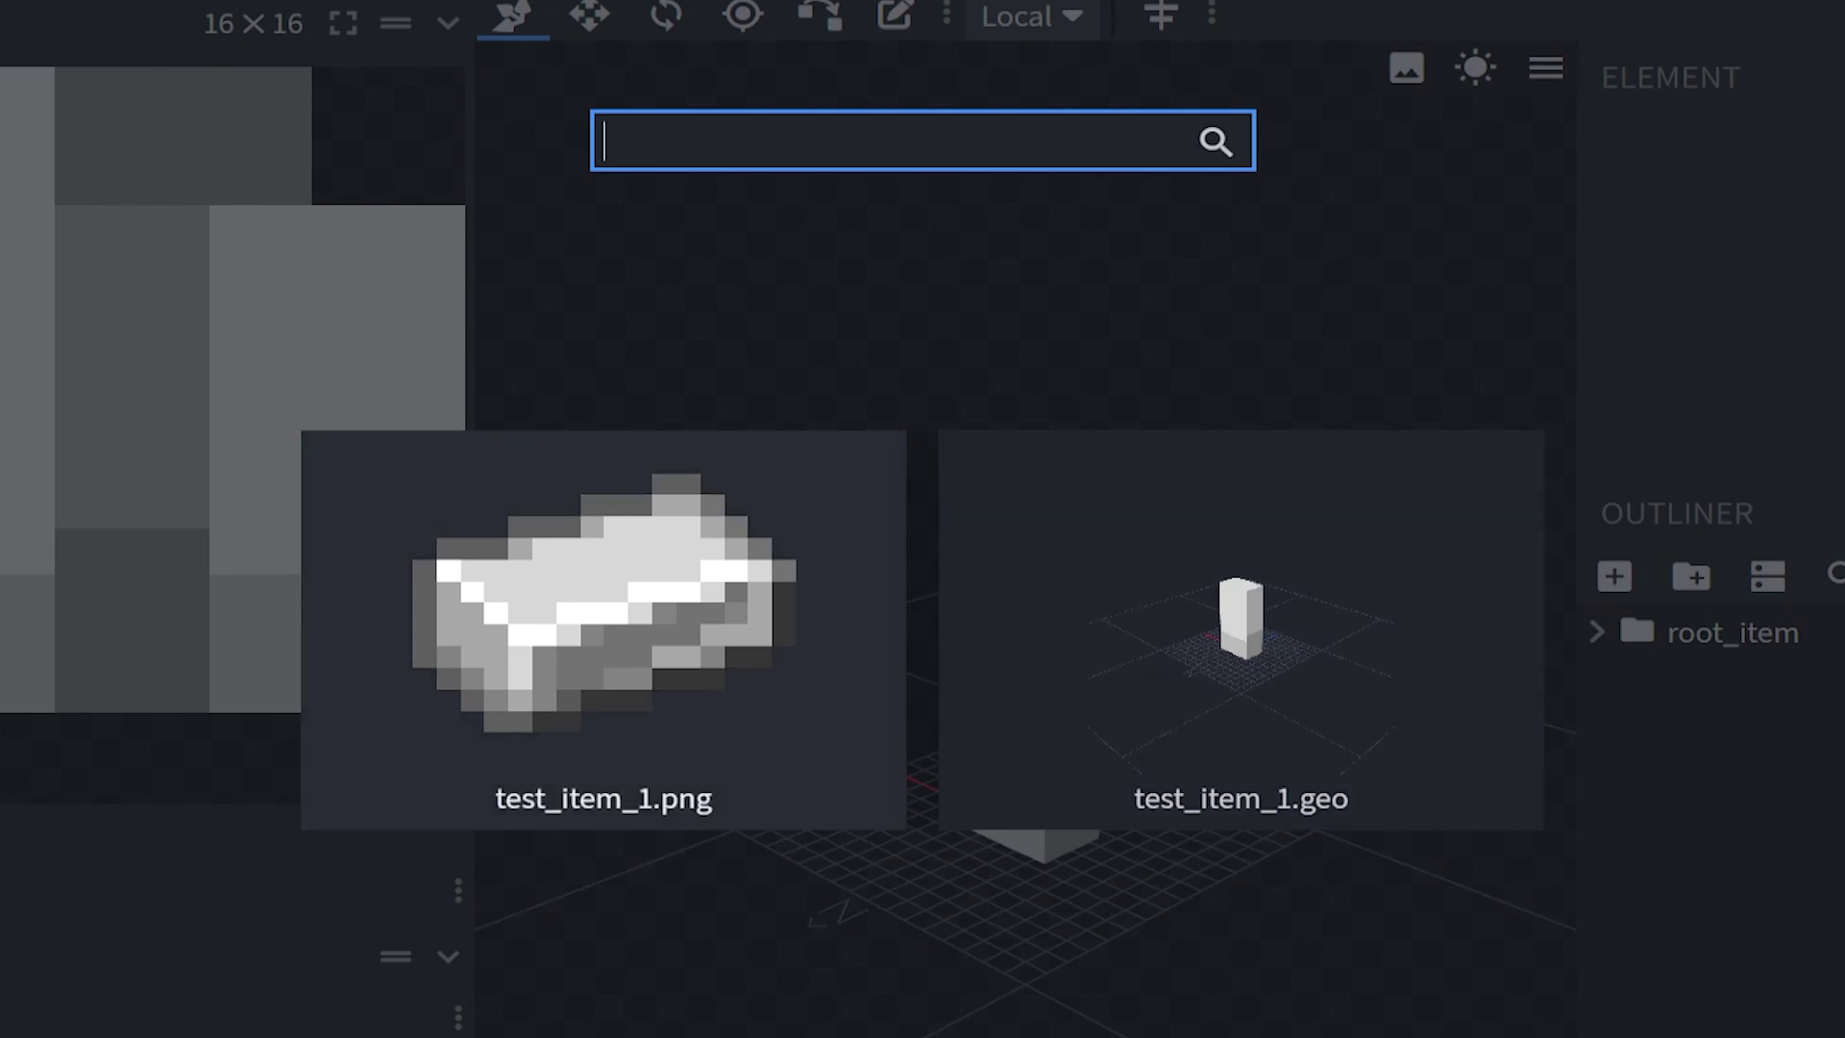
left_click(1241, 629)
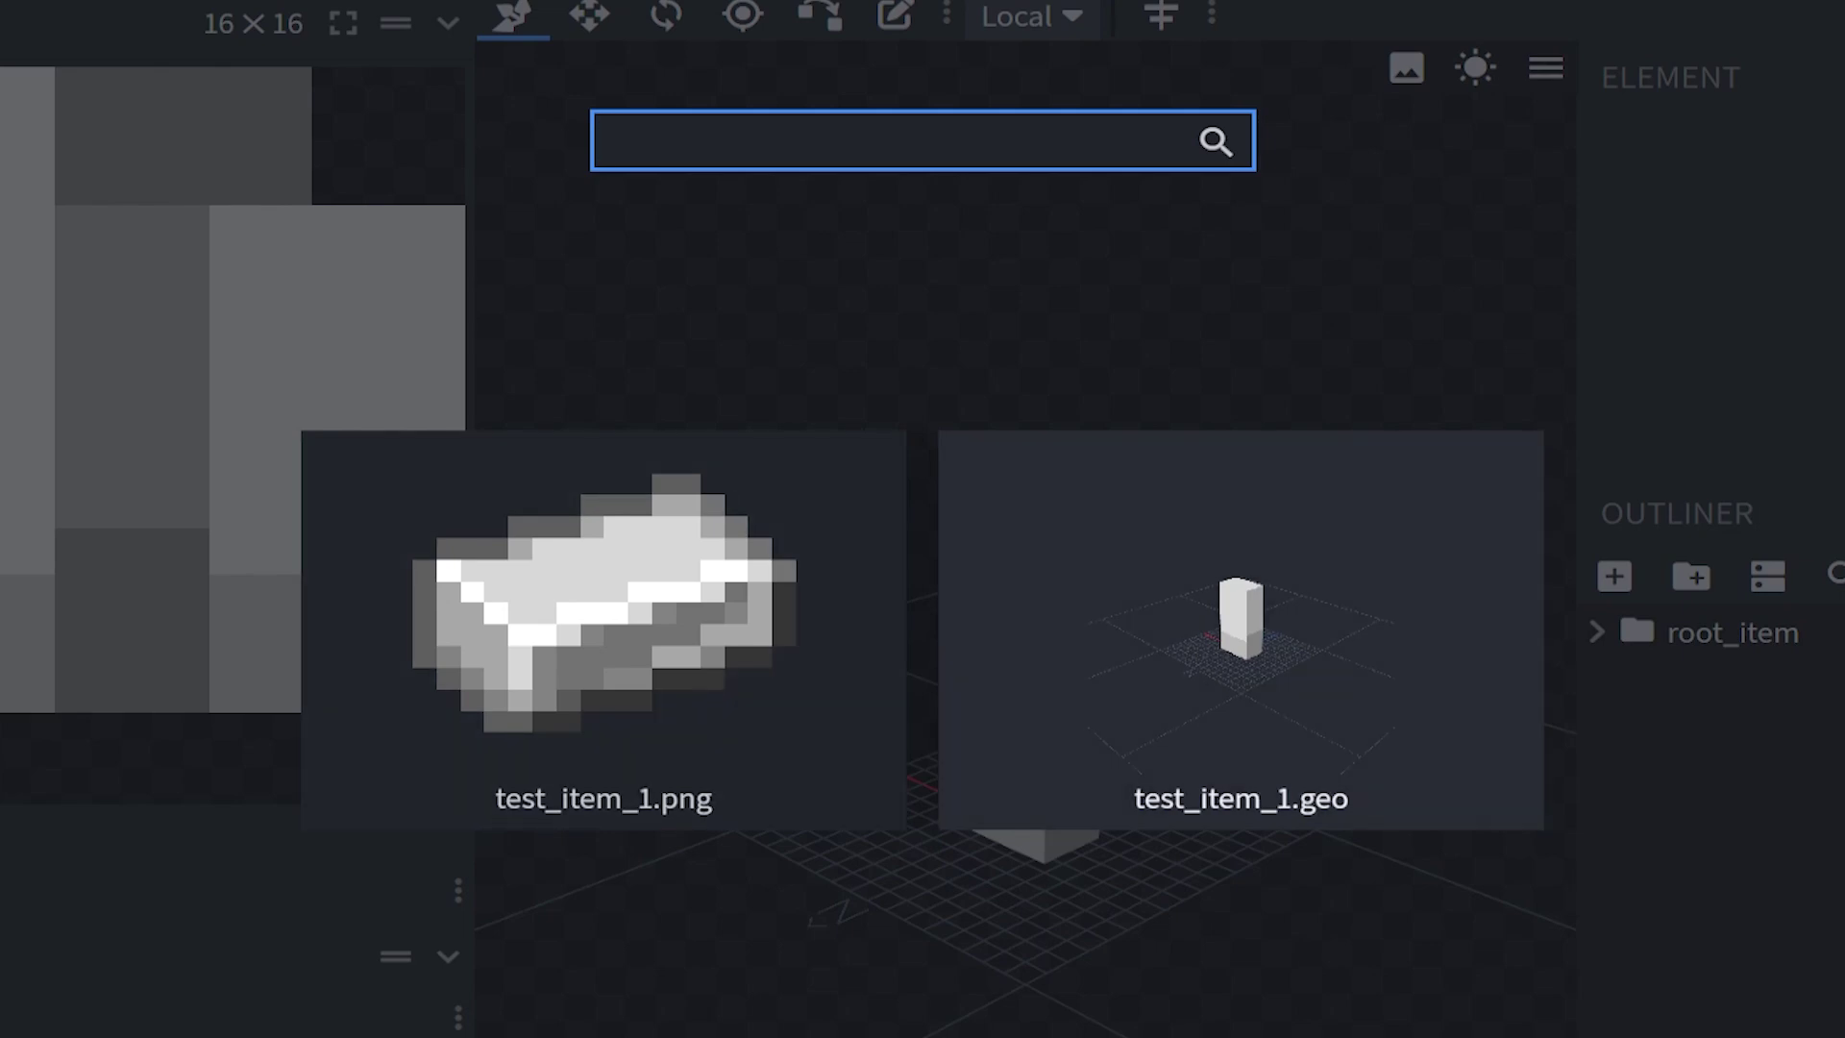
left_click(603, 629)
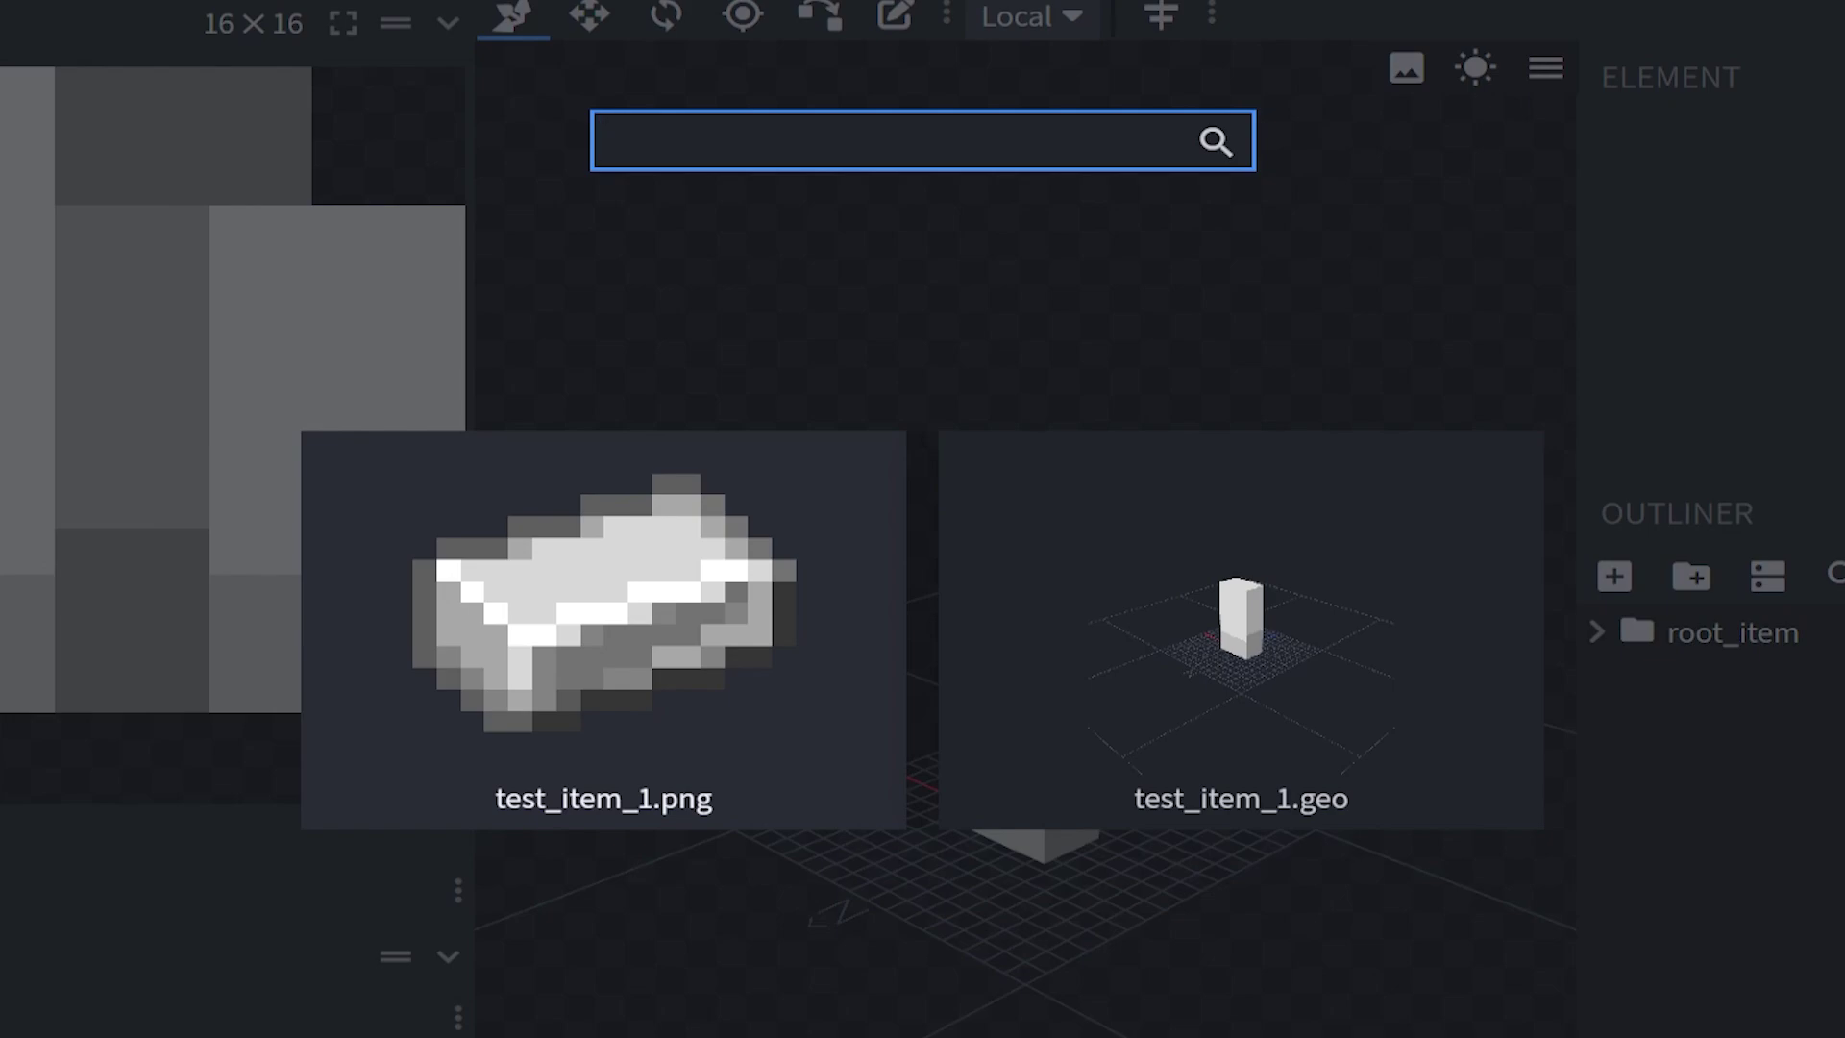
left_click(603, 629)
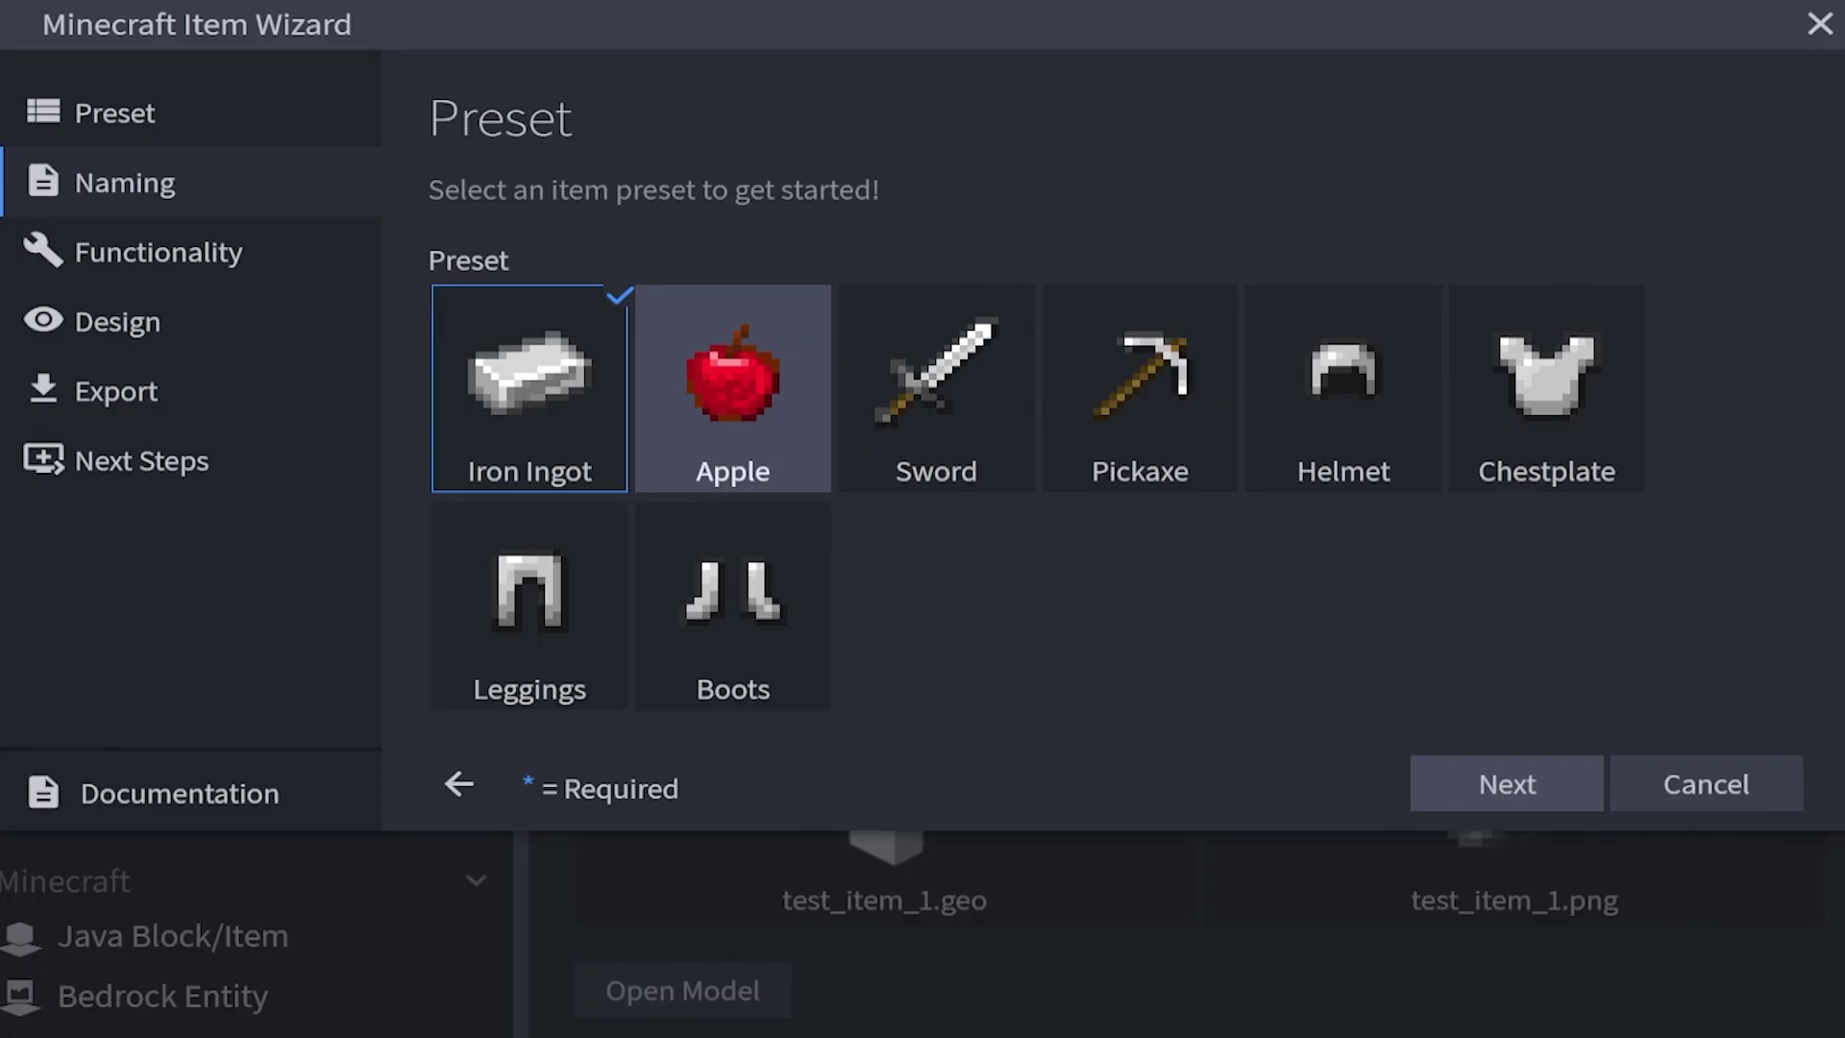
- Create an Apple preset item named Test Food Item, with identifier forge:test_food_item, stack size 12 and the Crops group
left_click(732, 388)
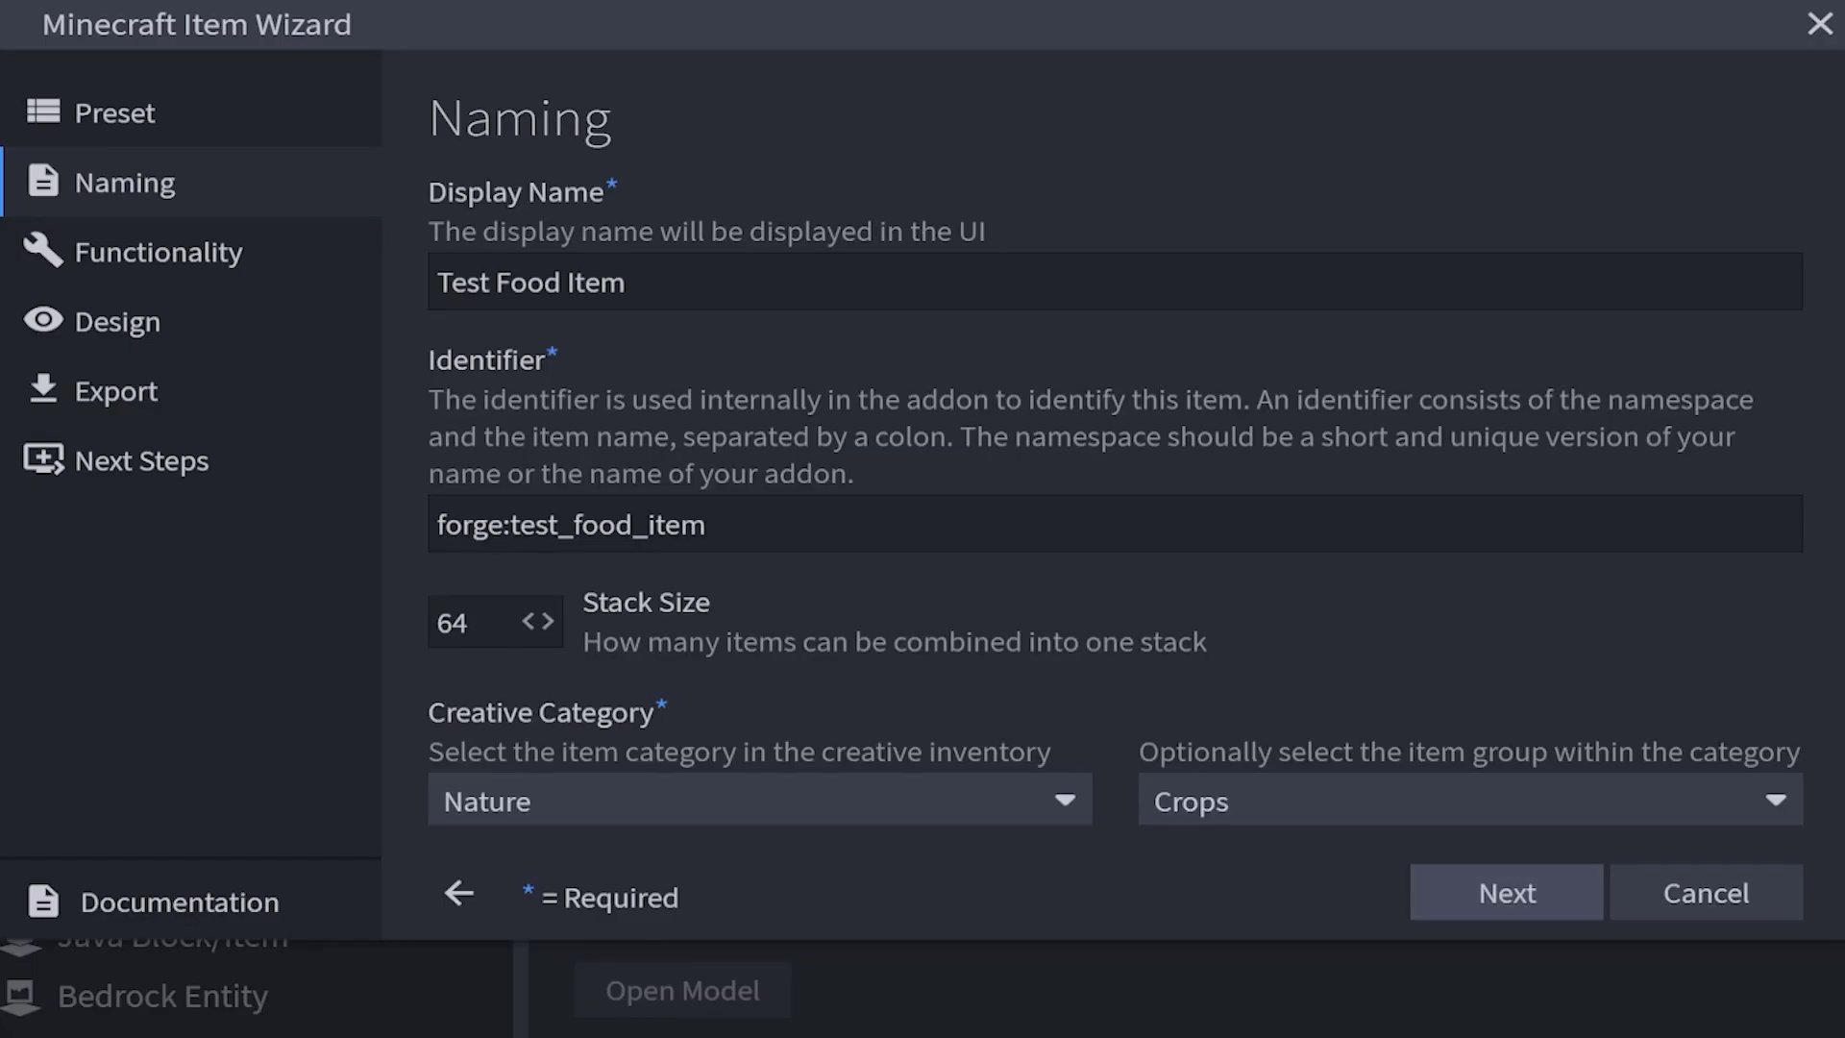
key("Tab")
type("12")
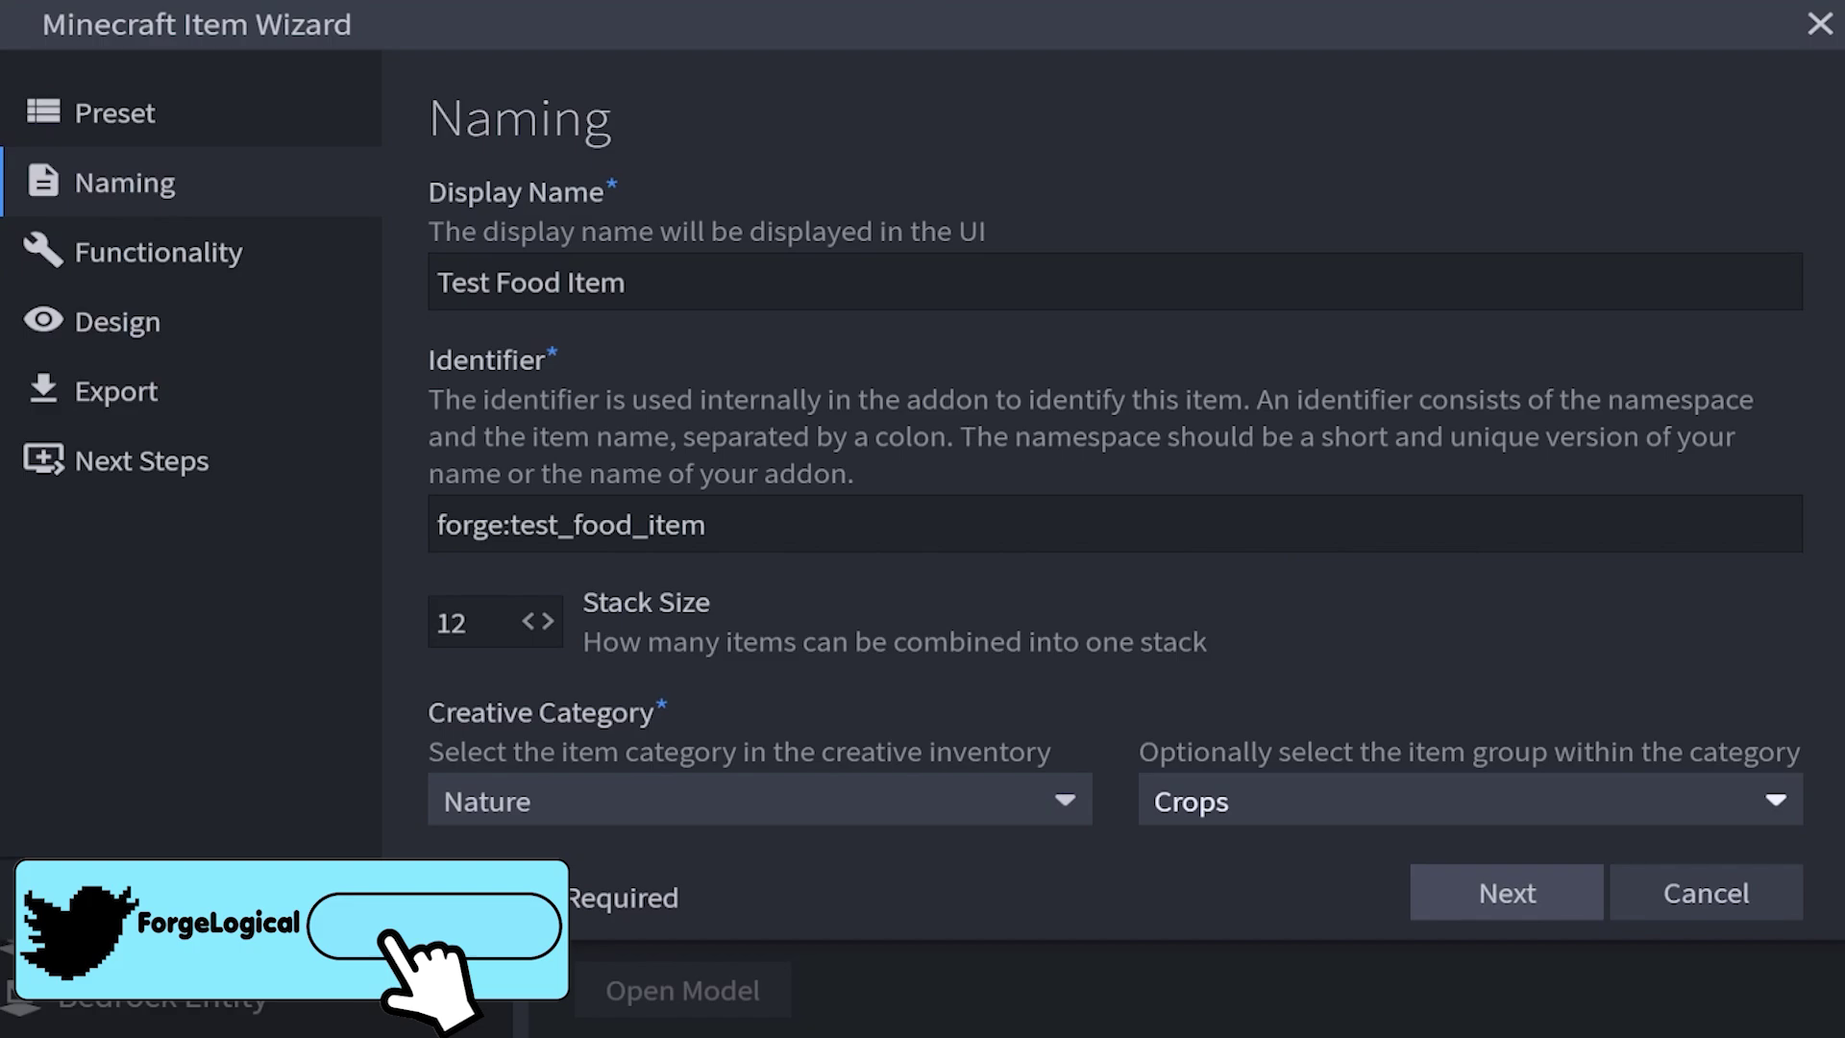
left_click(1470, 789)
left_click(1470, 780)
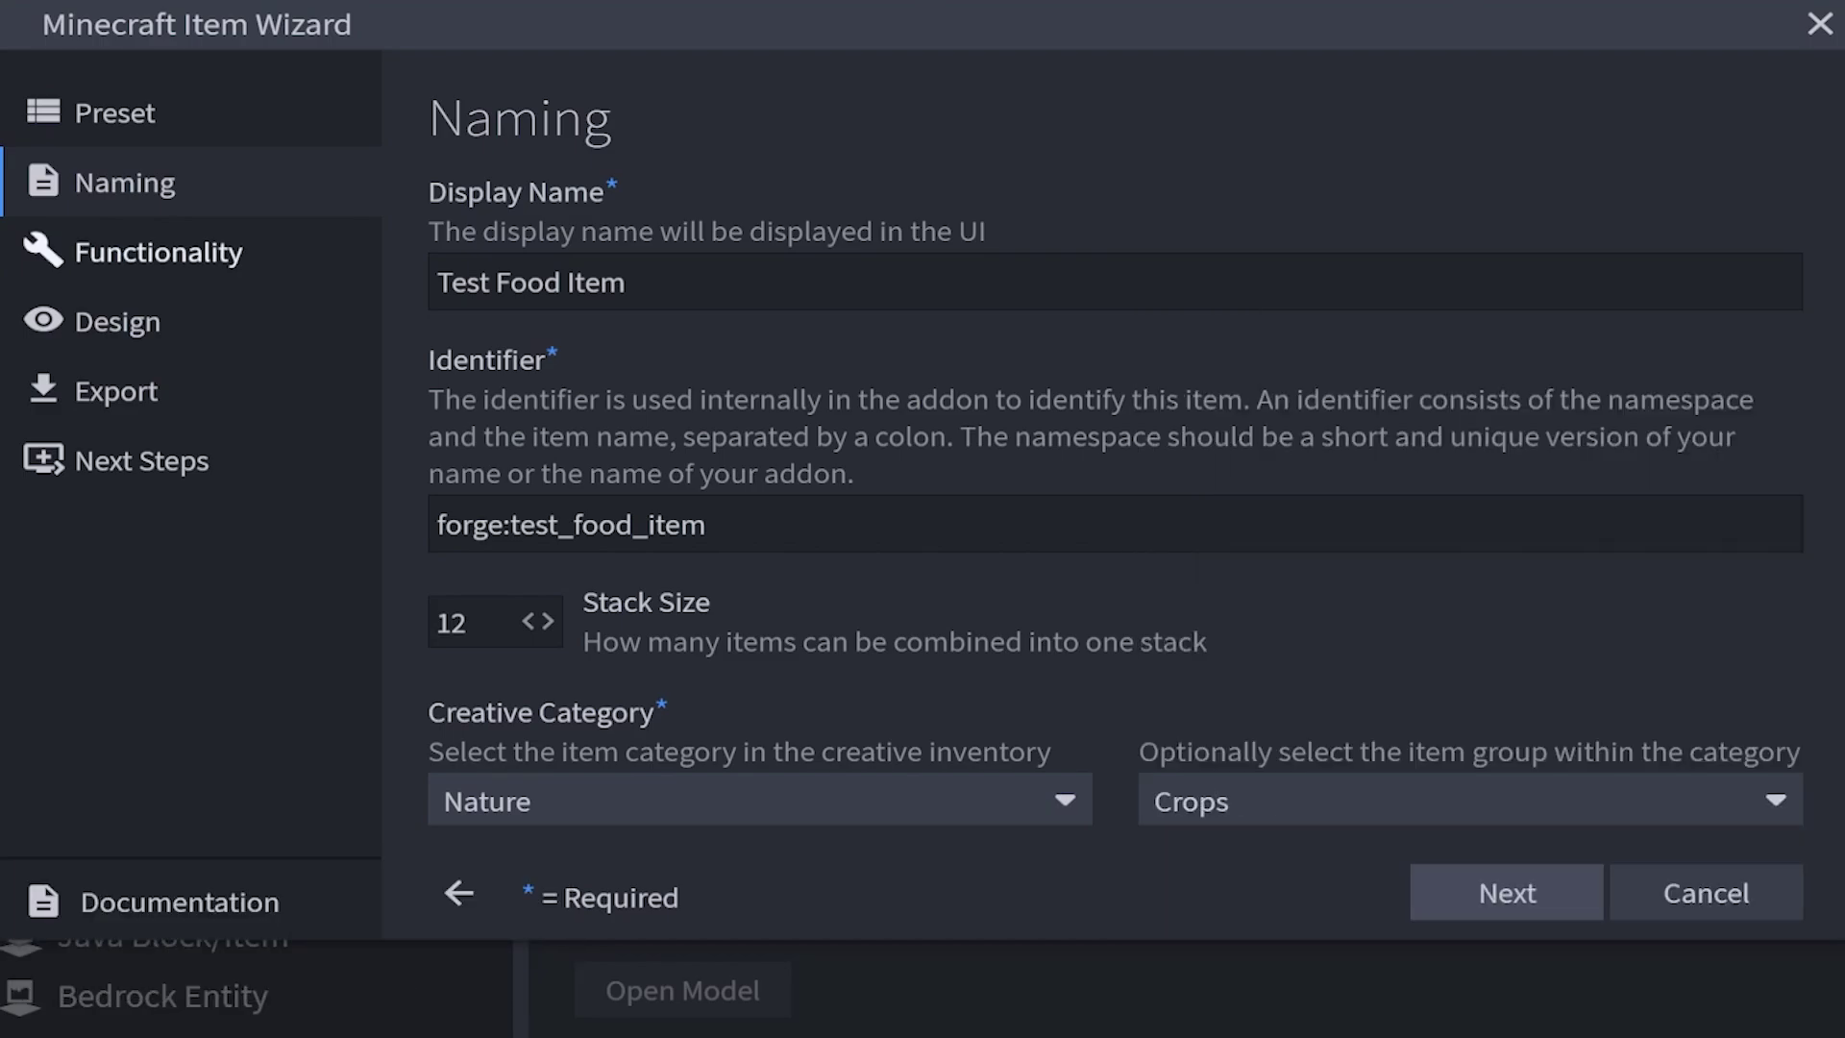
- Keep the food type as Food, set the eat duration to 1 second and reduce the nutrition to within the first drumstick
left_click(158, 252)
scroll(1086, 519, "down", 1)
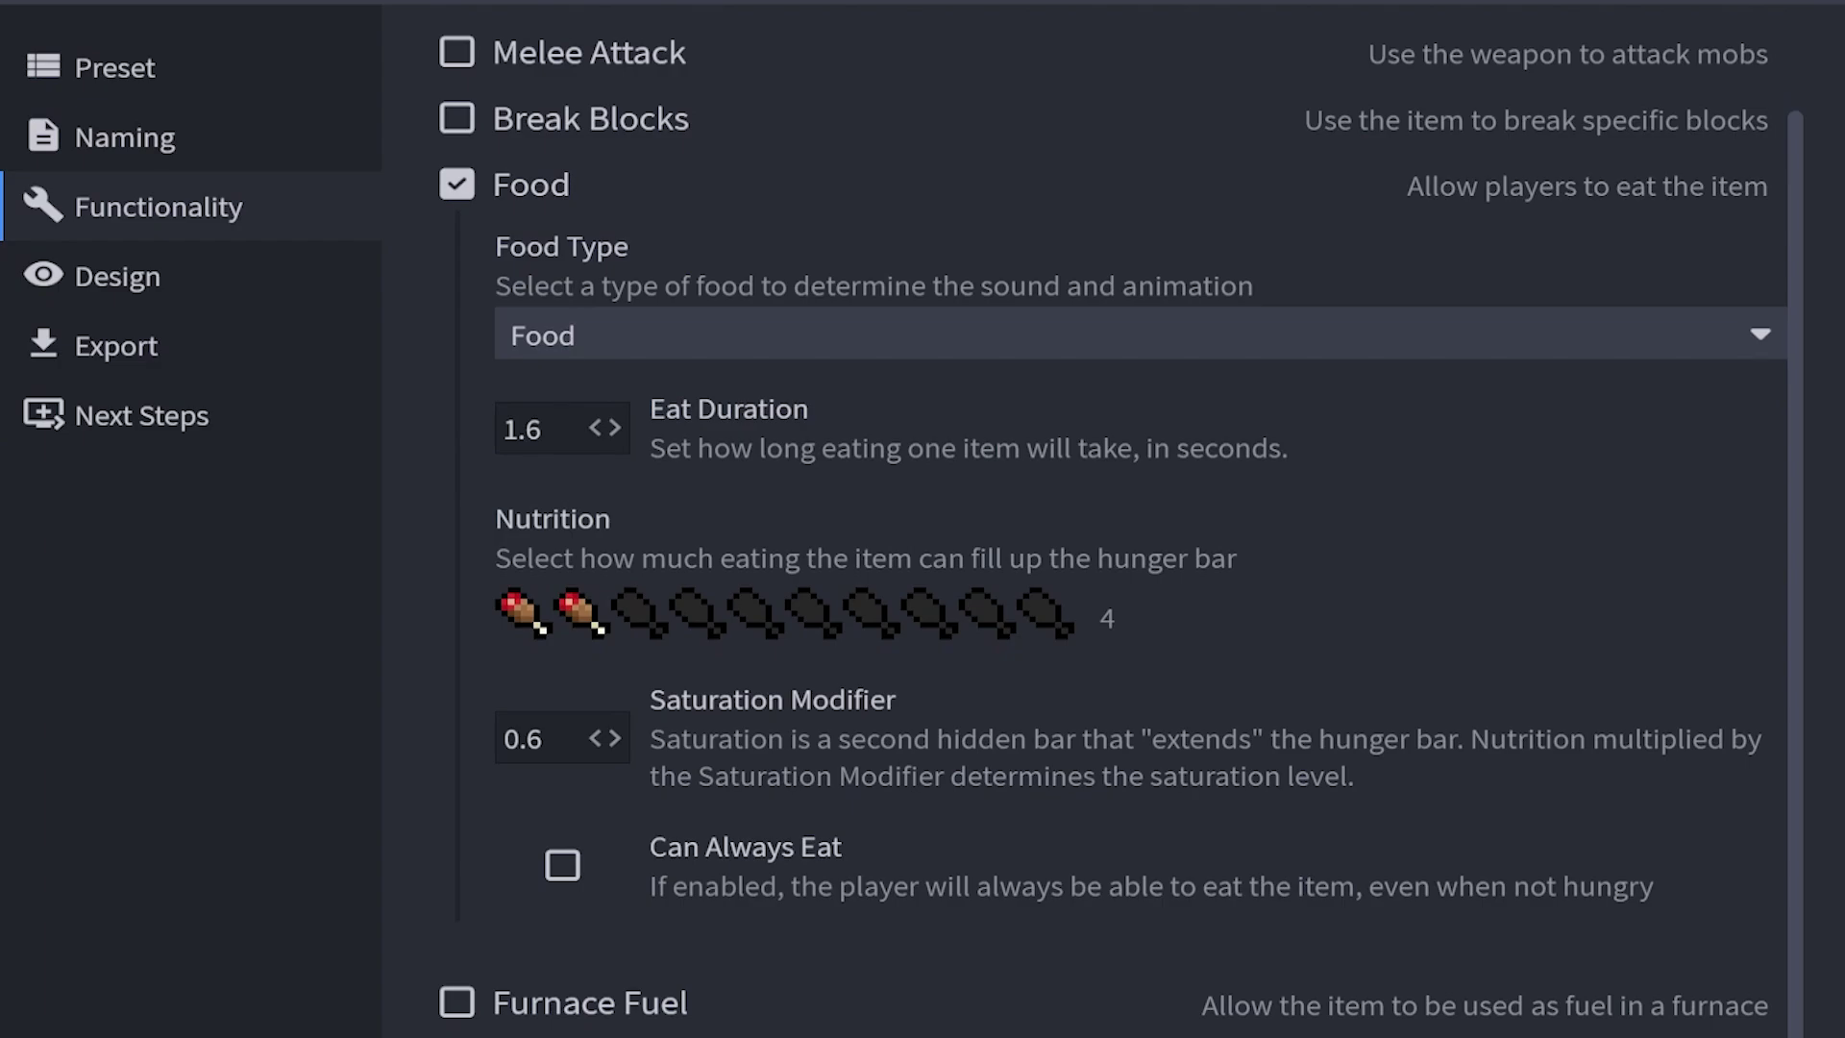
left_click(1139, 333)
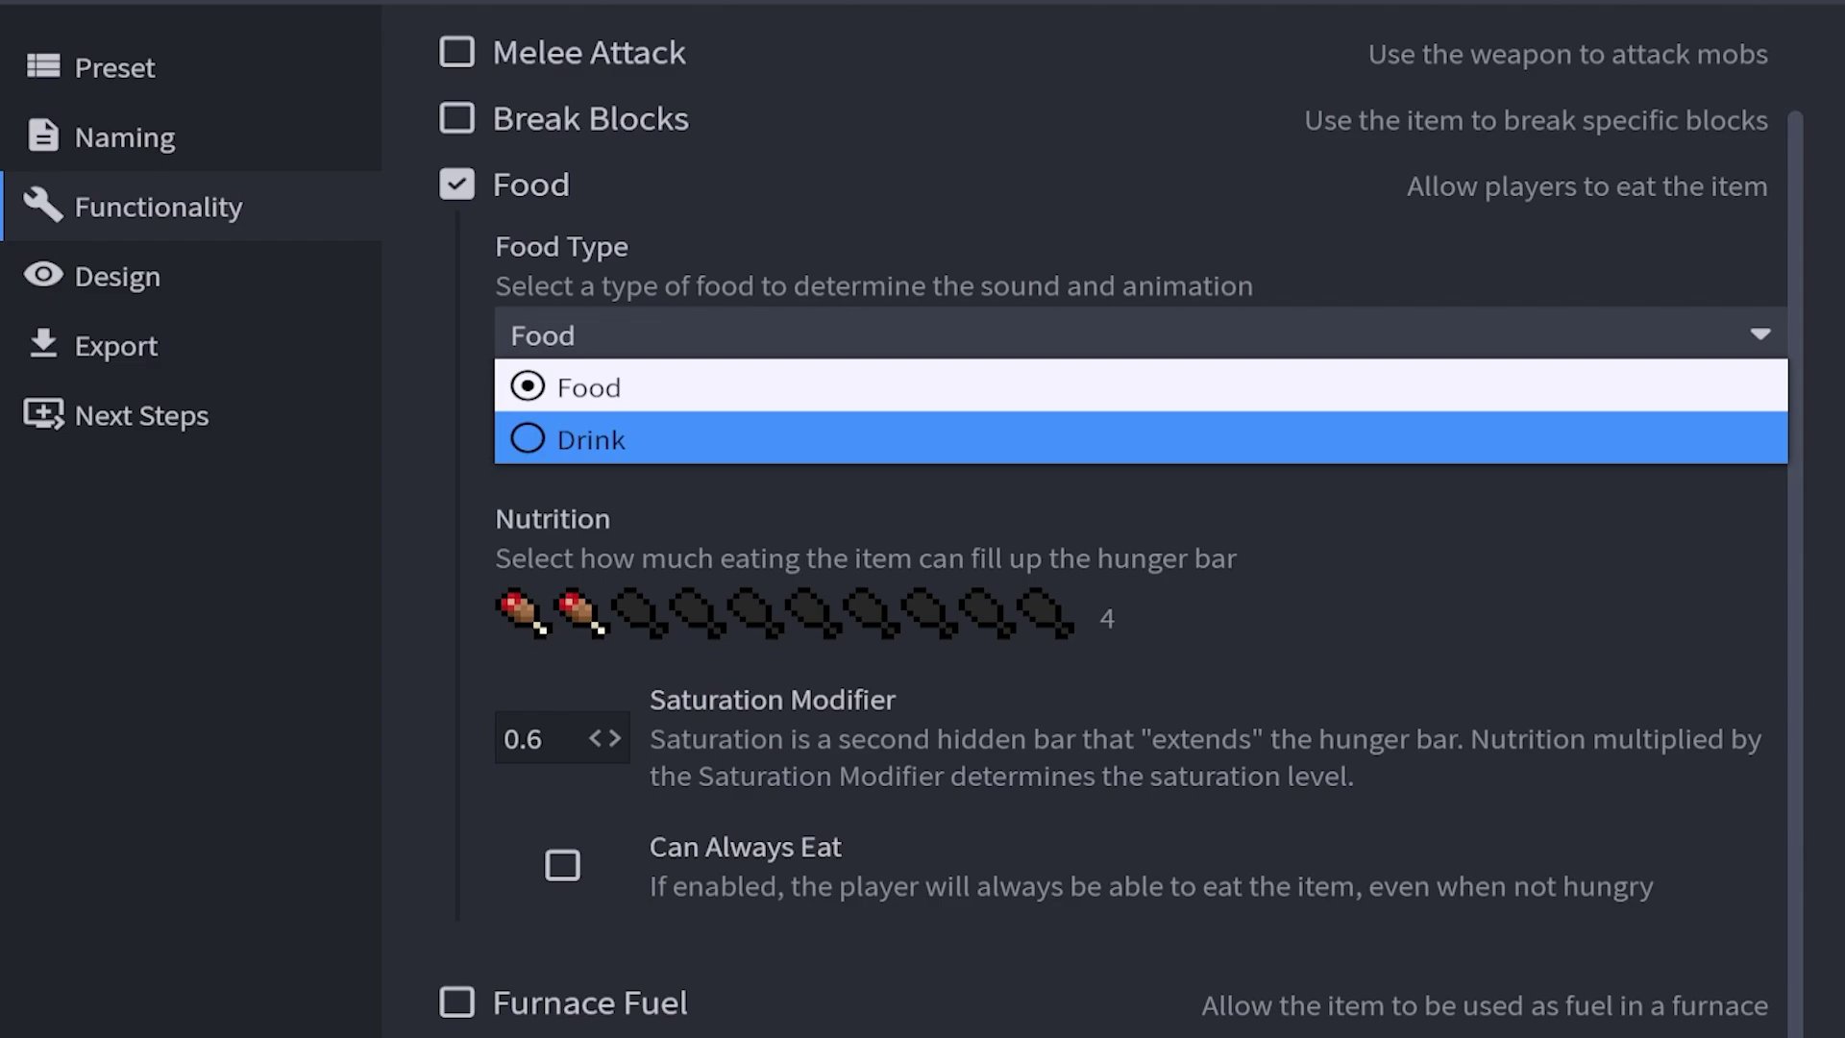
key("Escape")
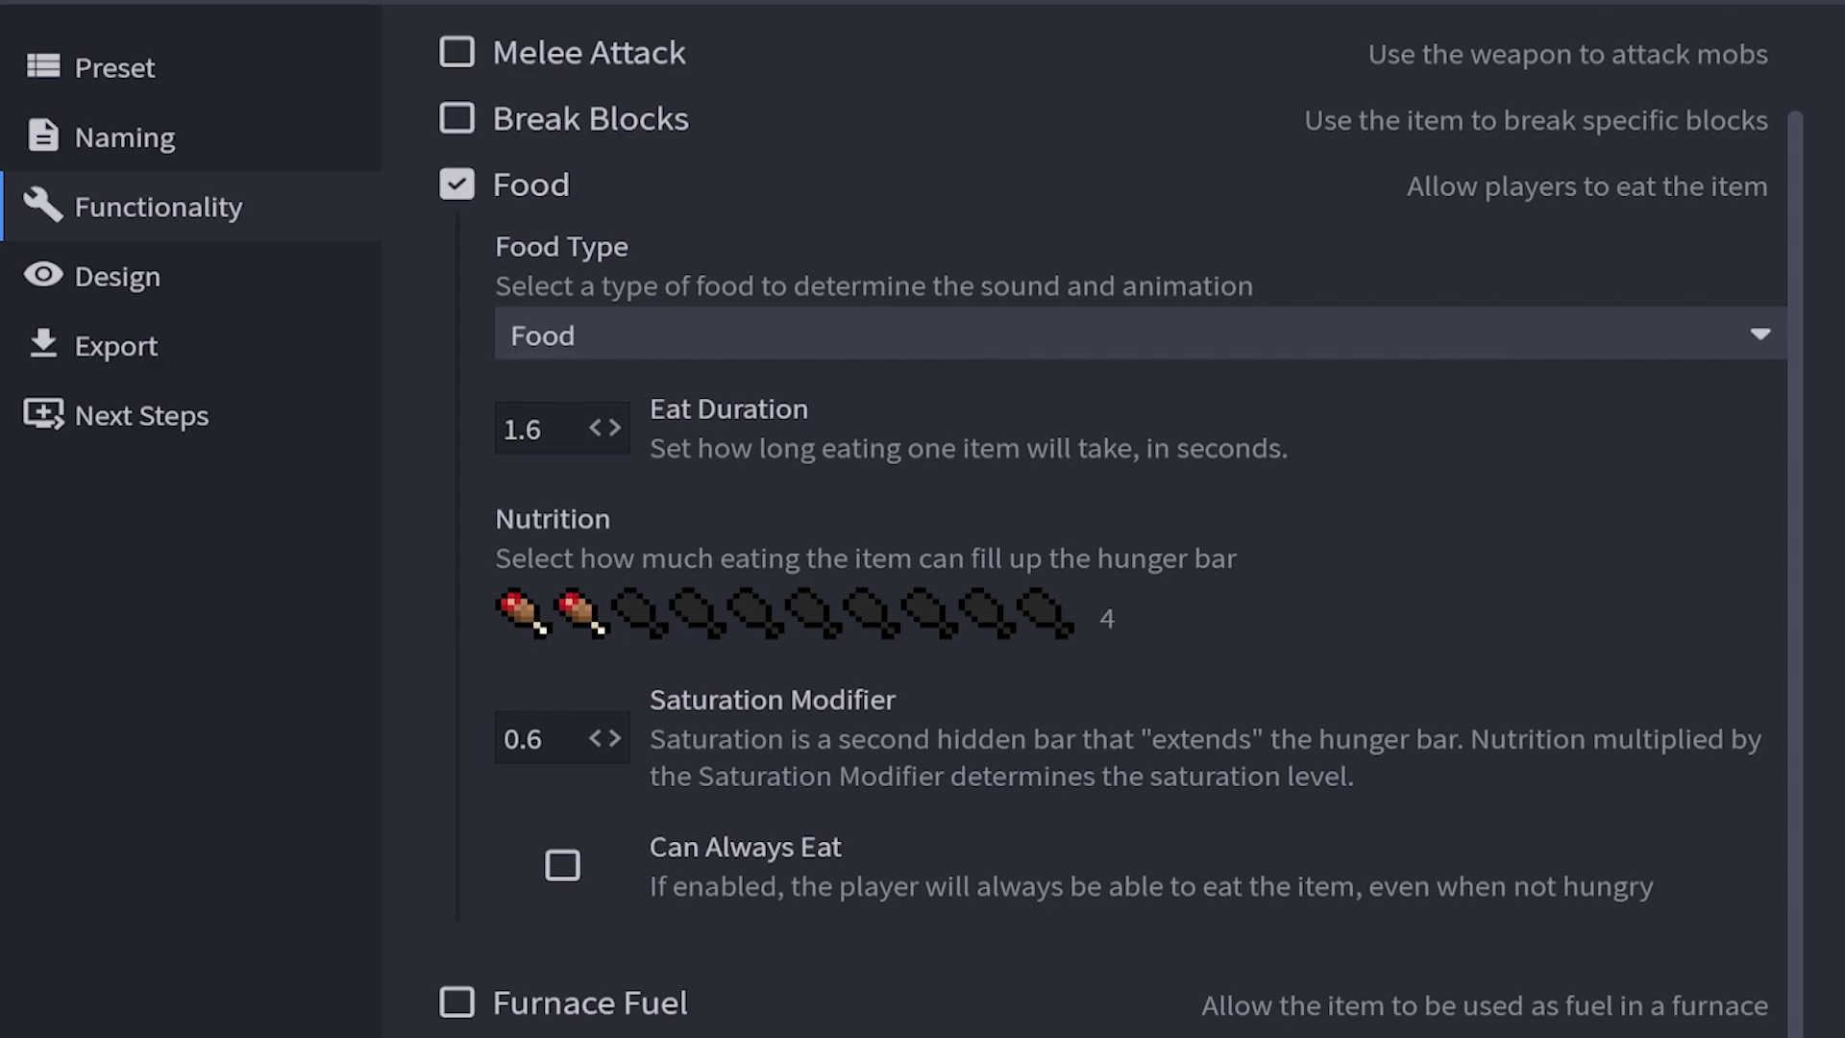
left_click(522, 429)
type("1")
left_click(538, 615)
left_click(509, 613)
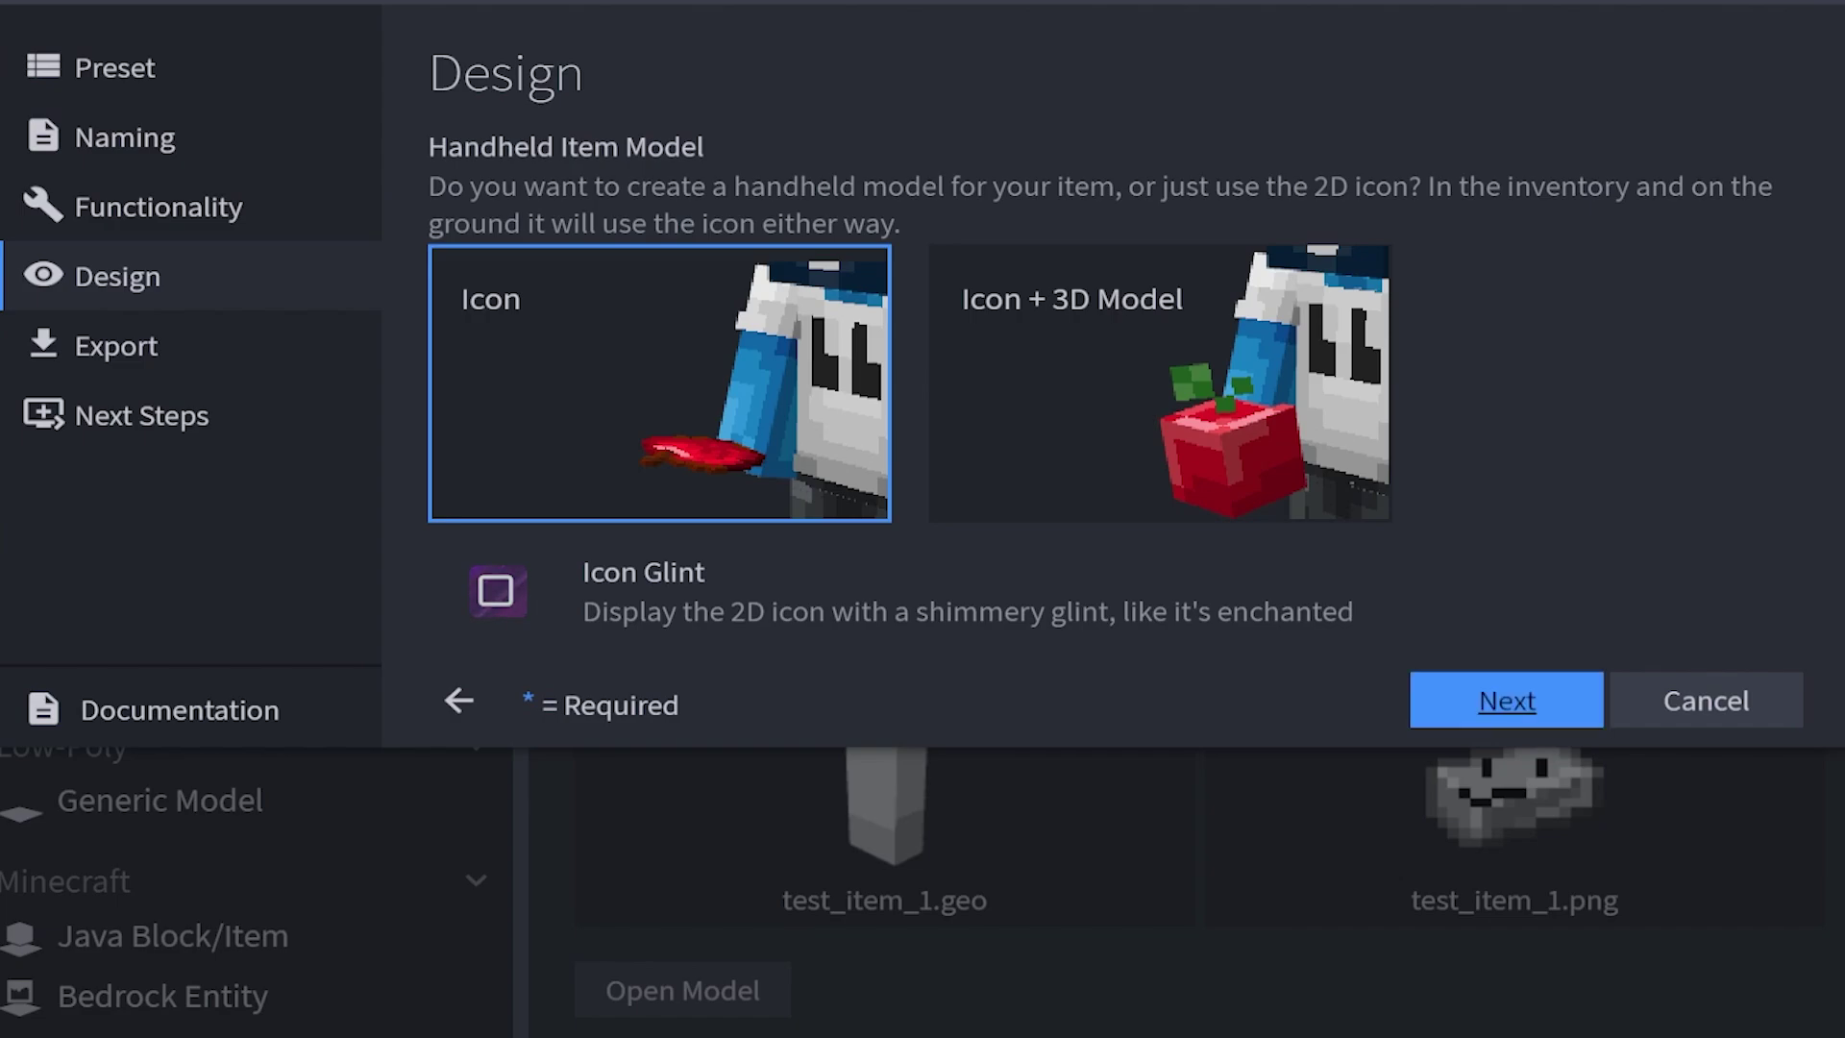
- Keep the icon-only design and integrate the food item into the existing Test Items behavior pack
left_click(1507, 701)
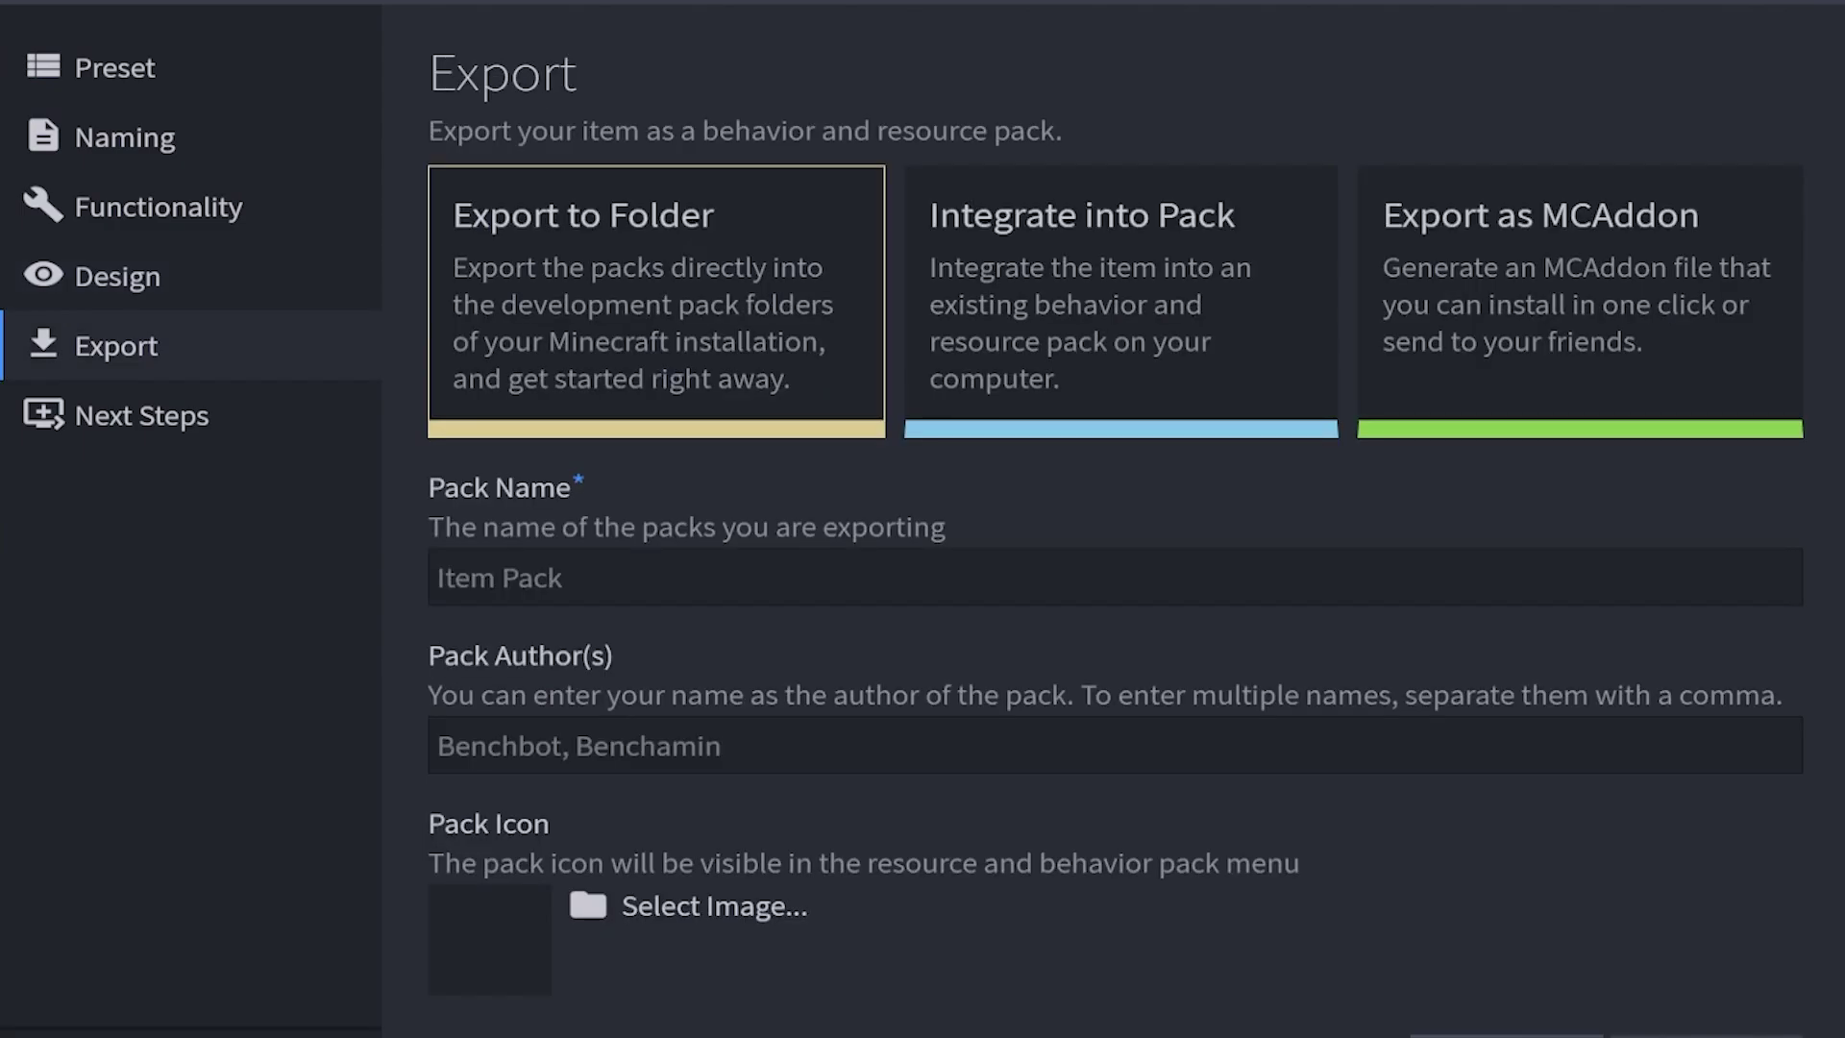
left_click(1121, 289)
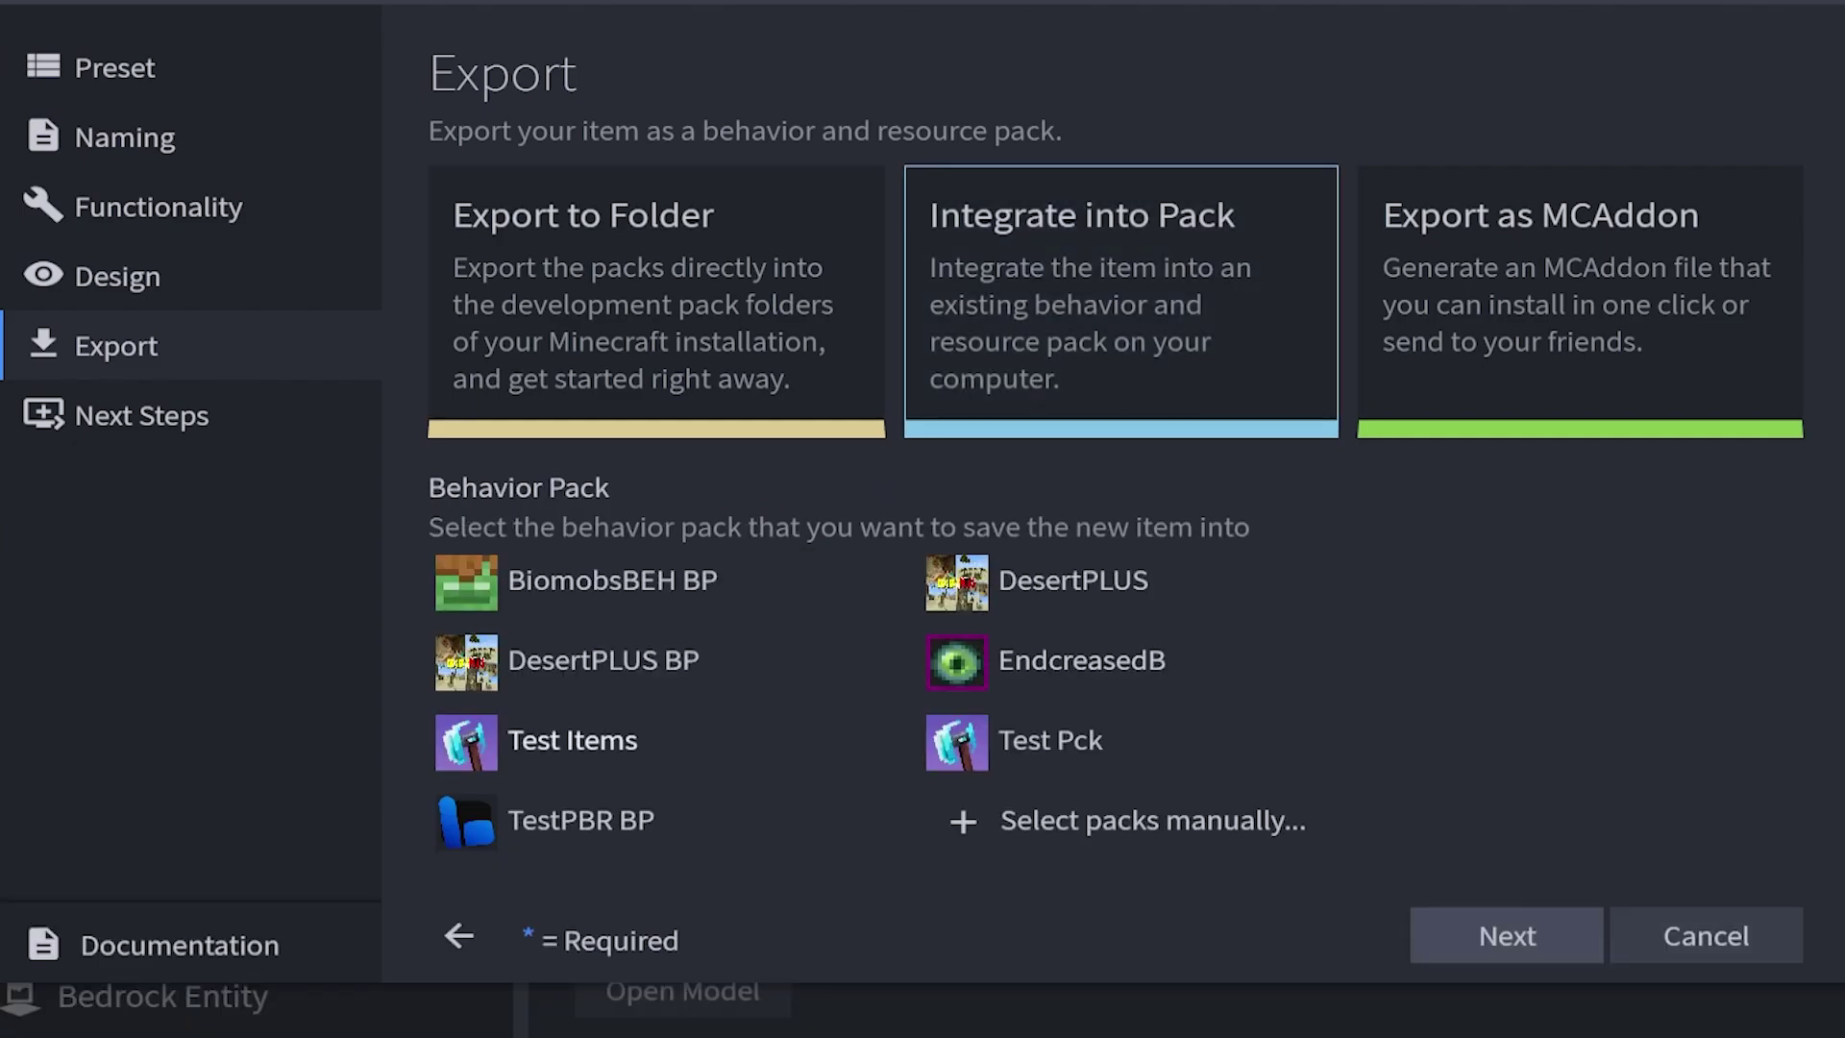
left_click(672, 741)
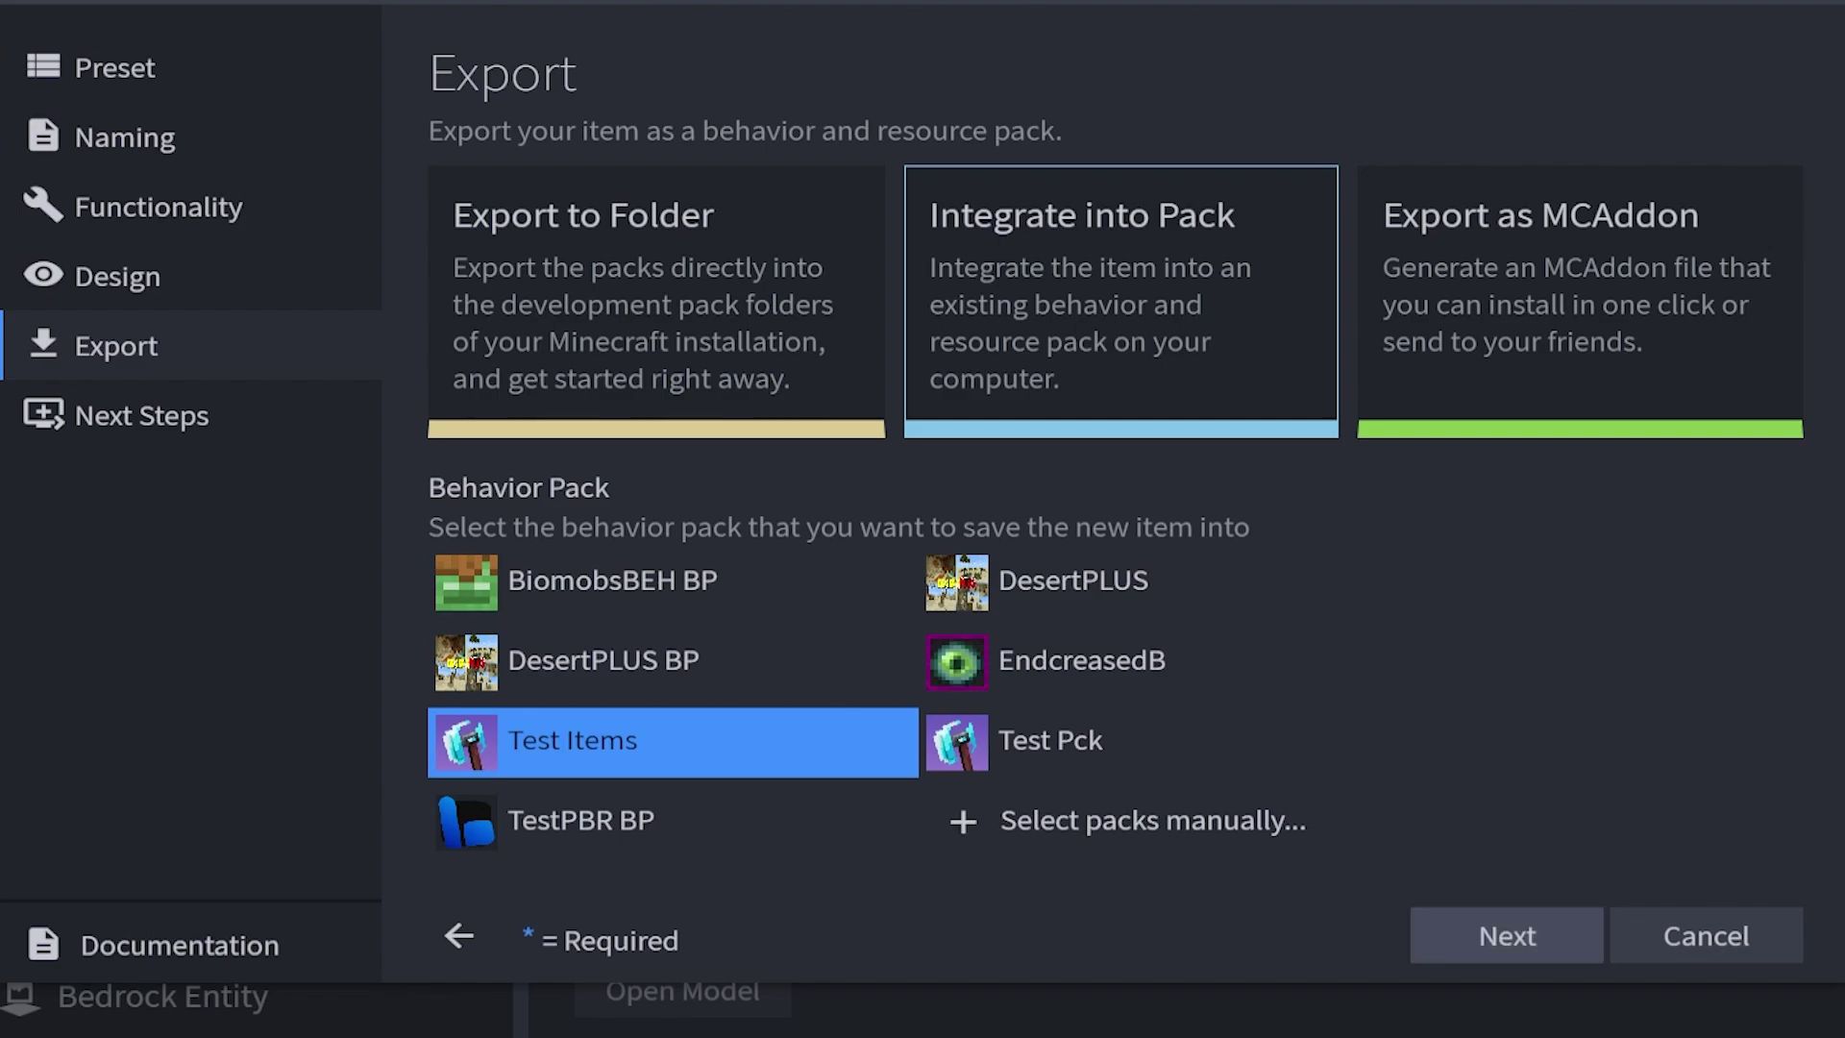
left_click(1505, 935)
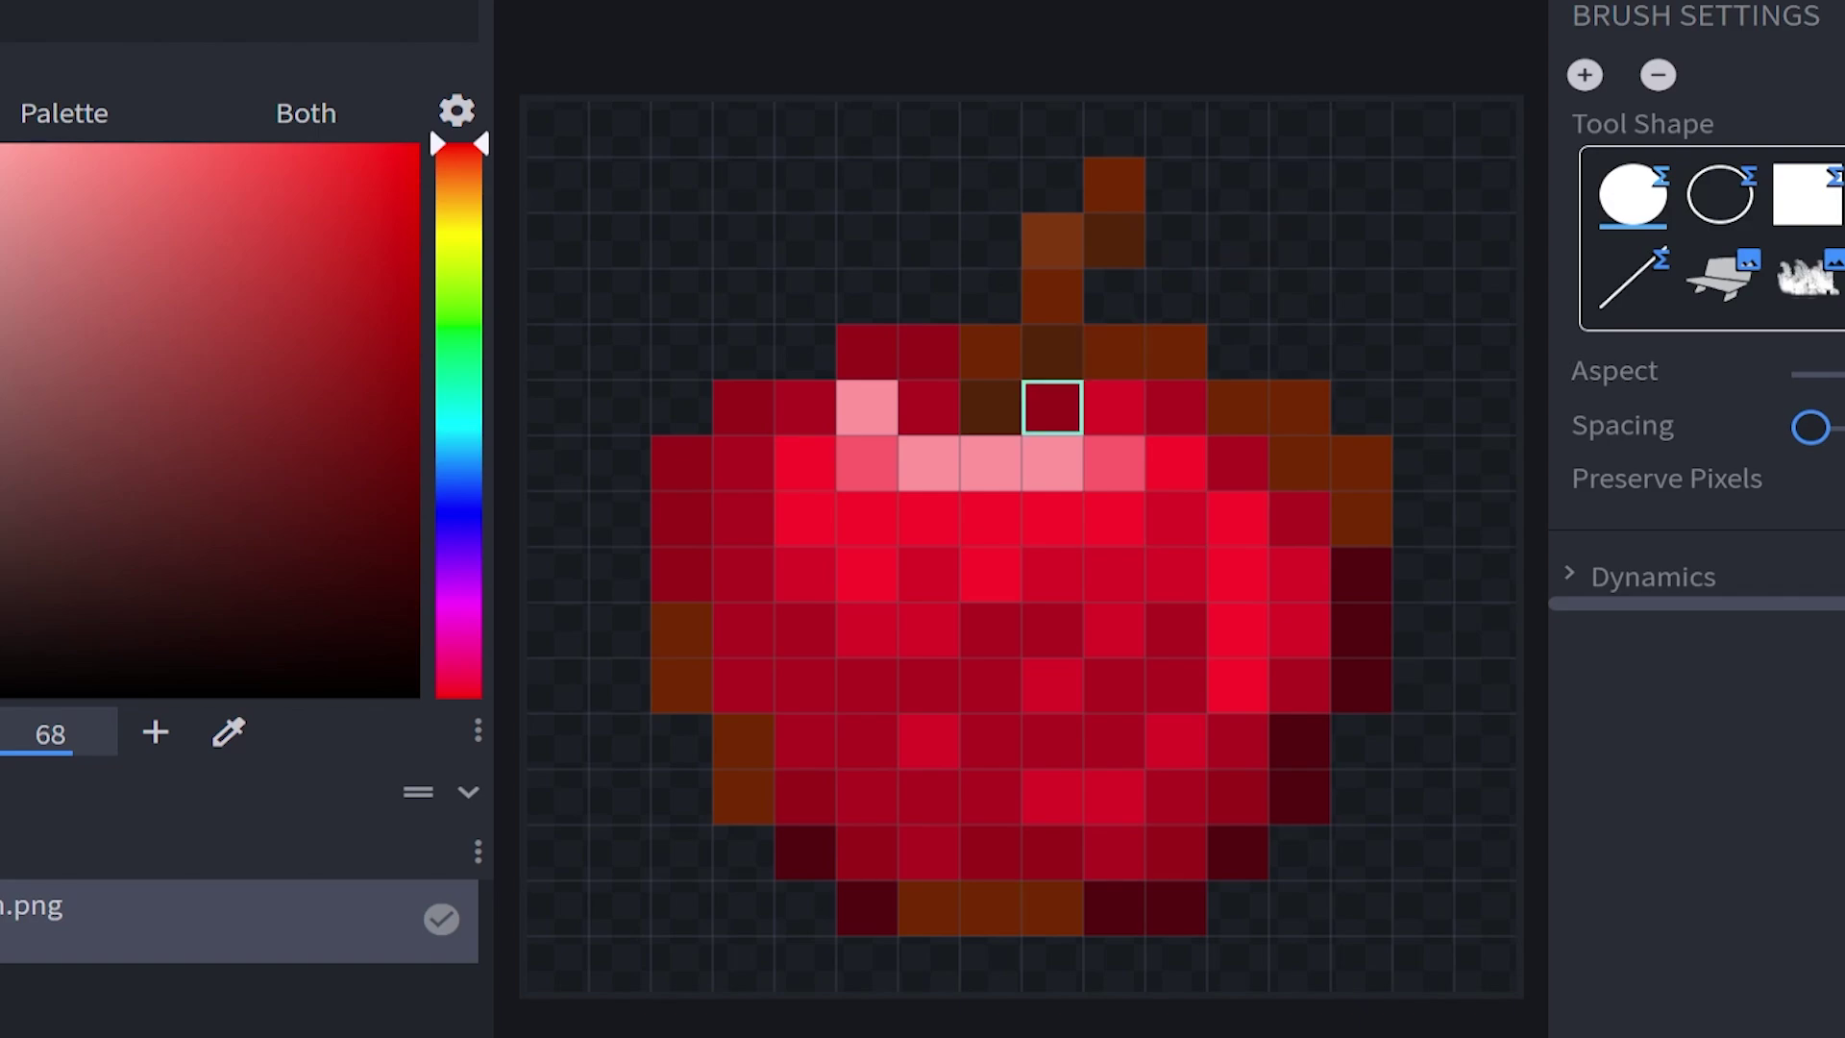
- Paint a face on the apple texture with two grey eyes, each two pixels tall, and a mouth below them
left_click_drag(868, 519, 868, 574)
left_click_drag(1176, 519, 1177, 574)
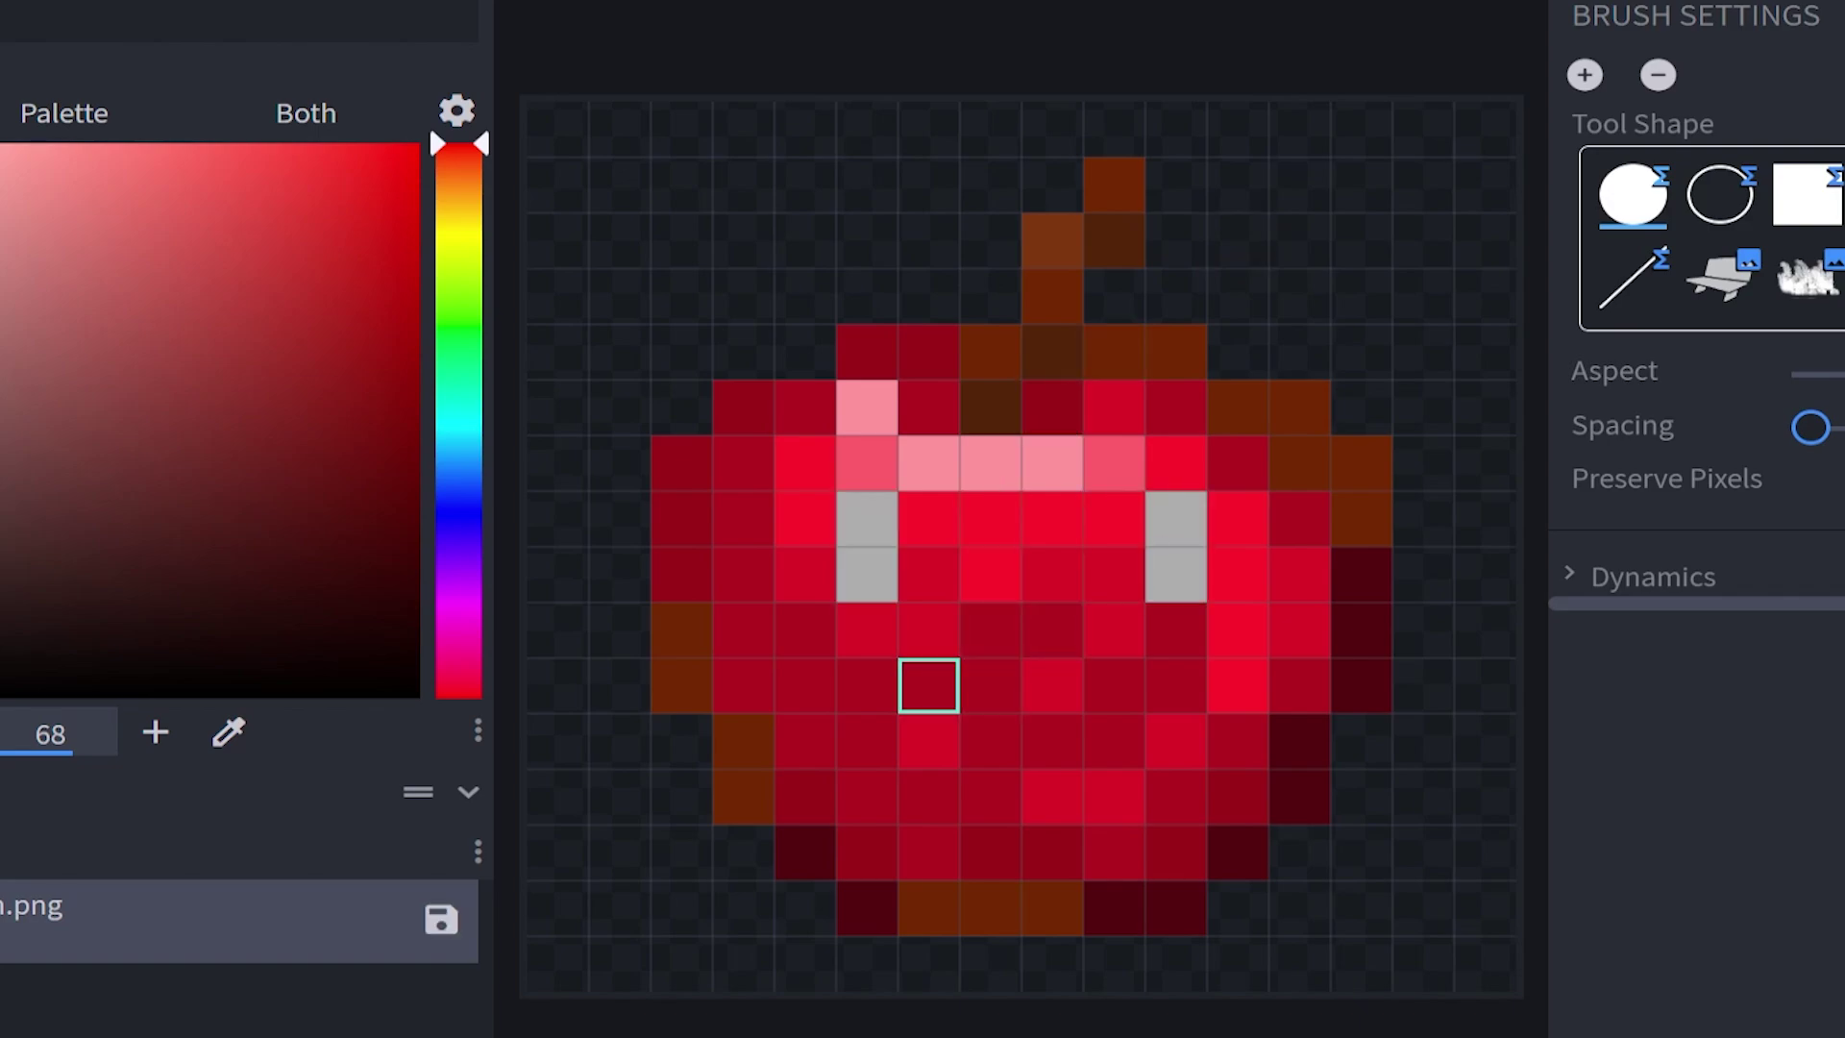
mouse_move(867, 685)
left_mouse_down()
mouse_move(867, 740)
mouse_move(1053, 795)
mouse_move(1176, 740)
left_mouse_up()
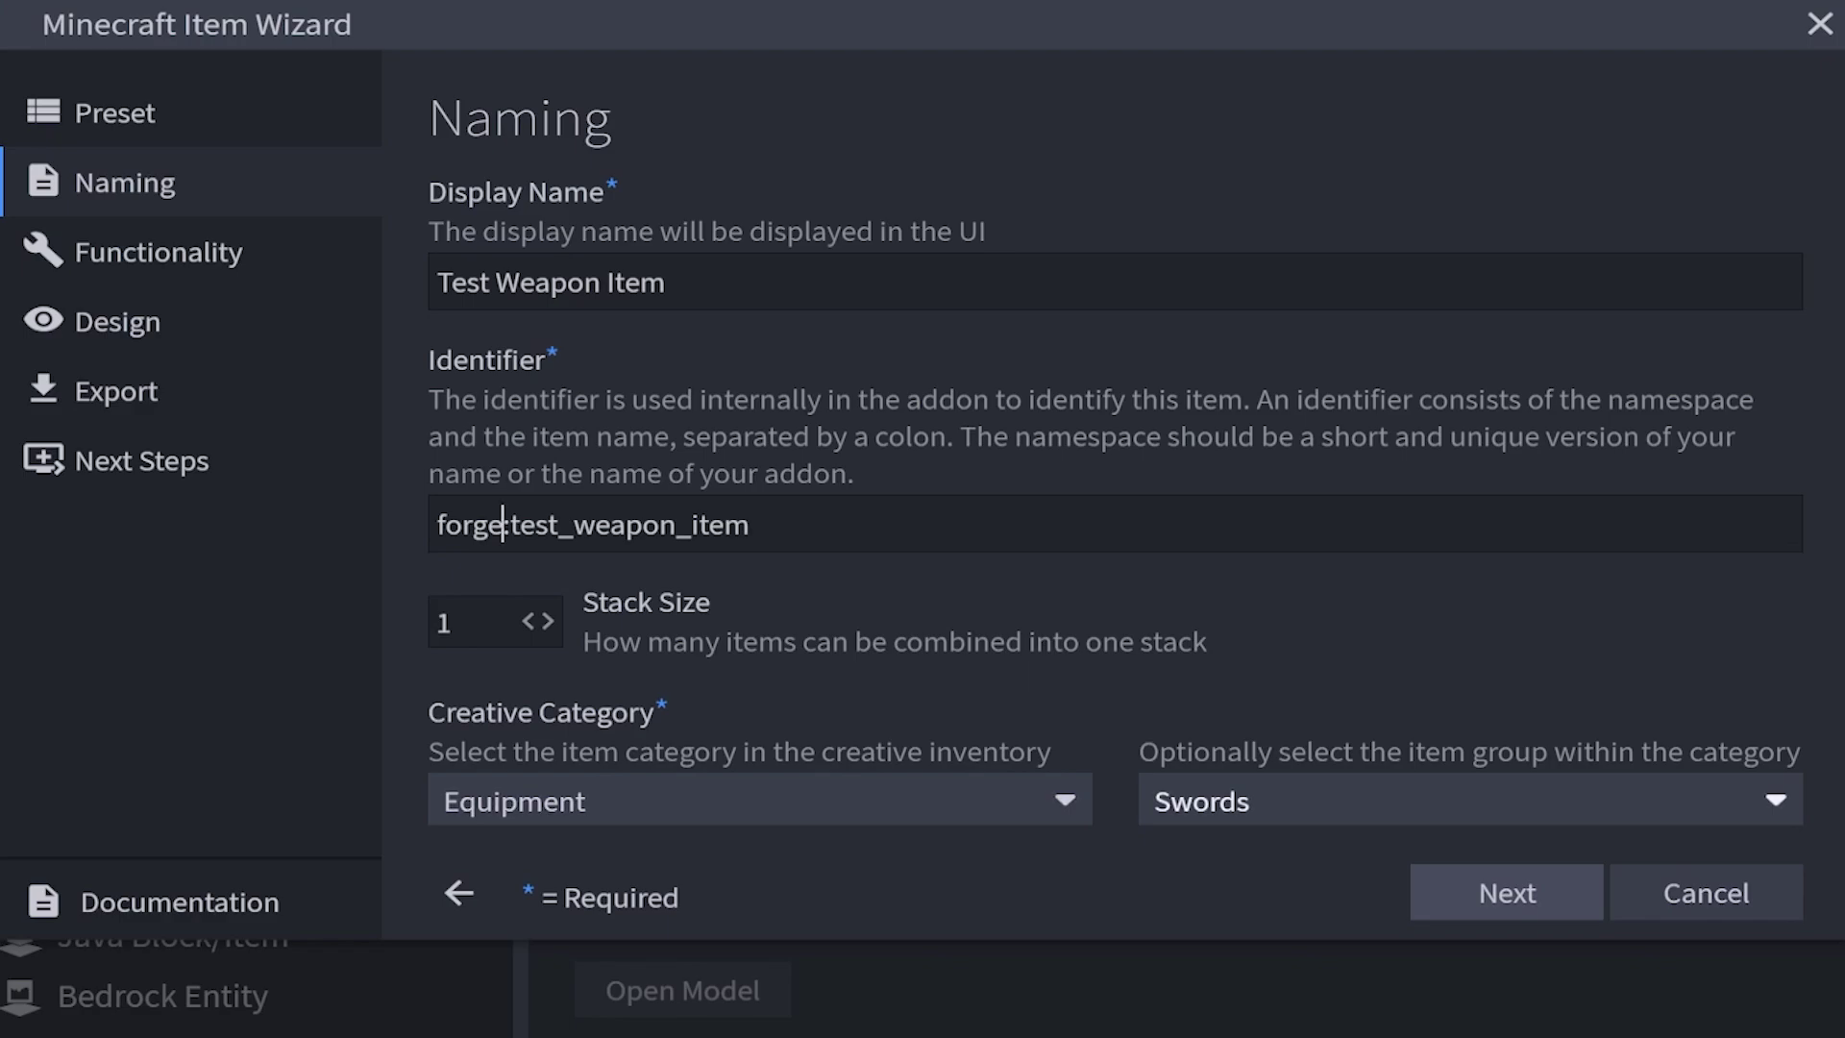
- Set the weapon item's melee damage to 10 and its maximum durability to 306
left_click(159, 252)
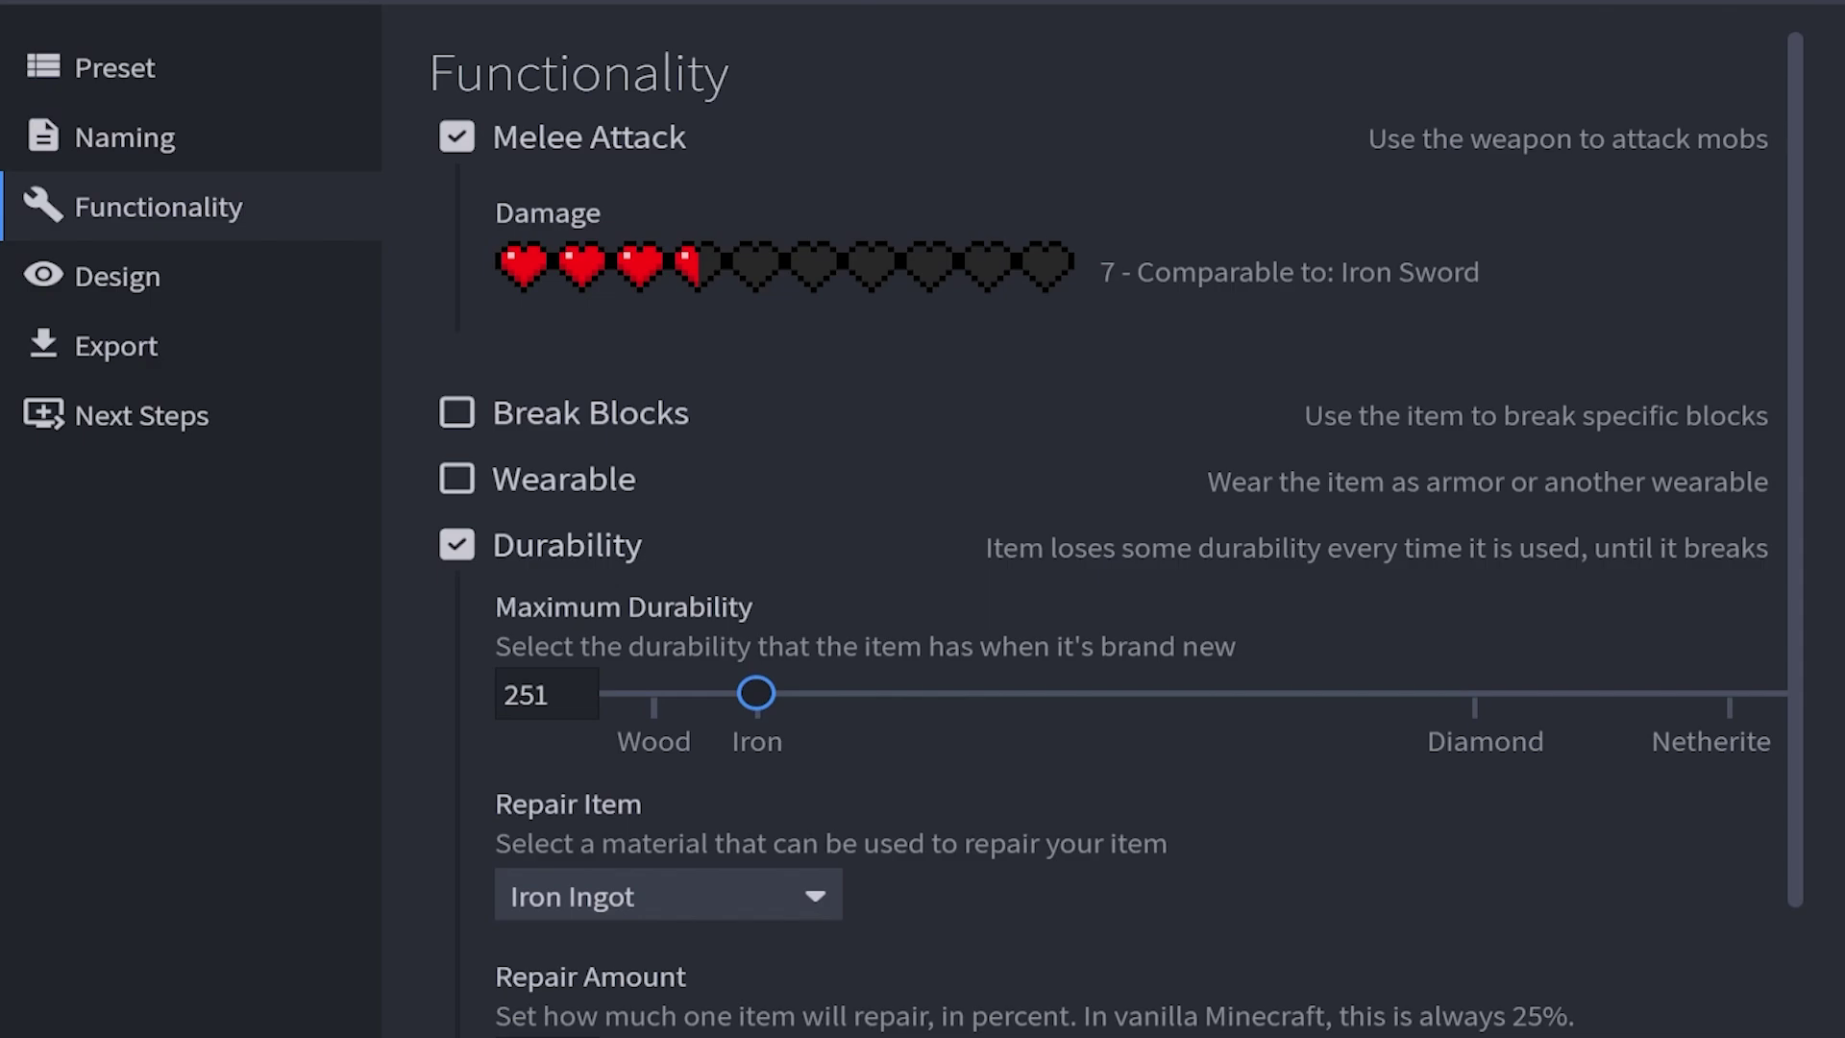
key("Right")
key("Right")
key("Right")
key("Right")
key("Right")
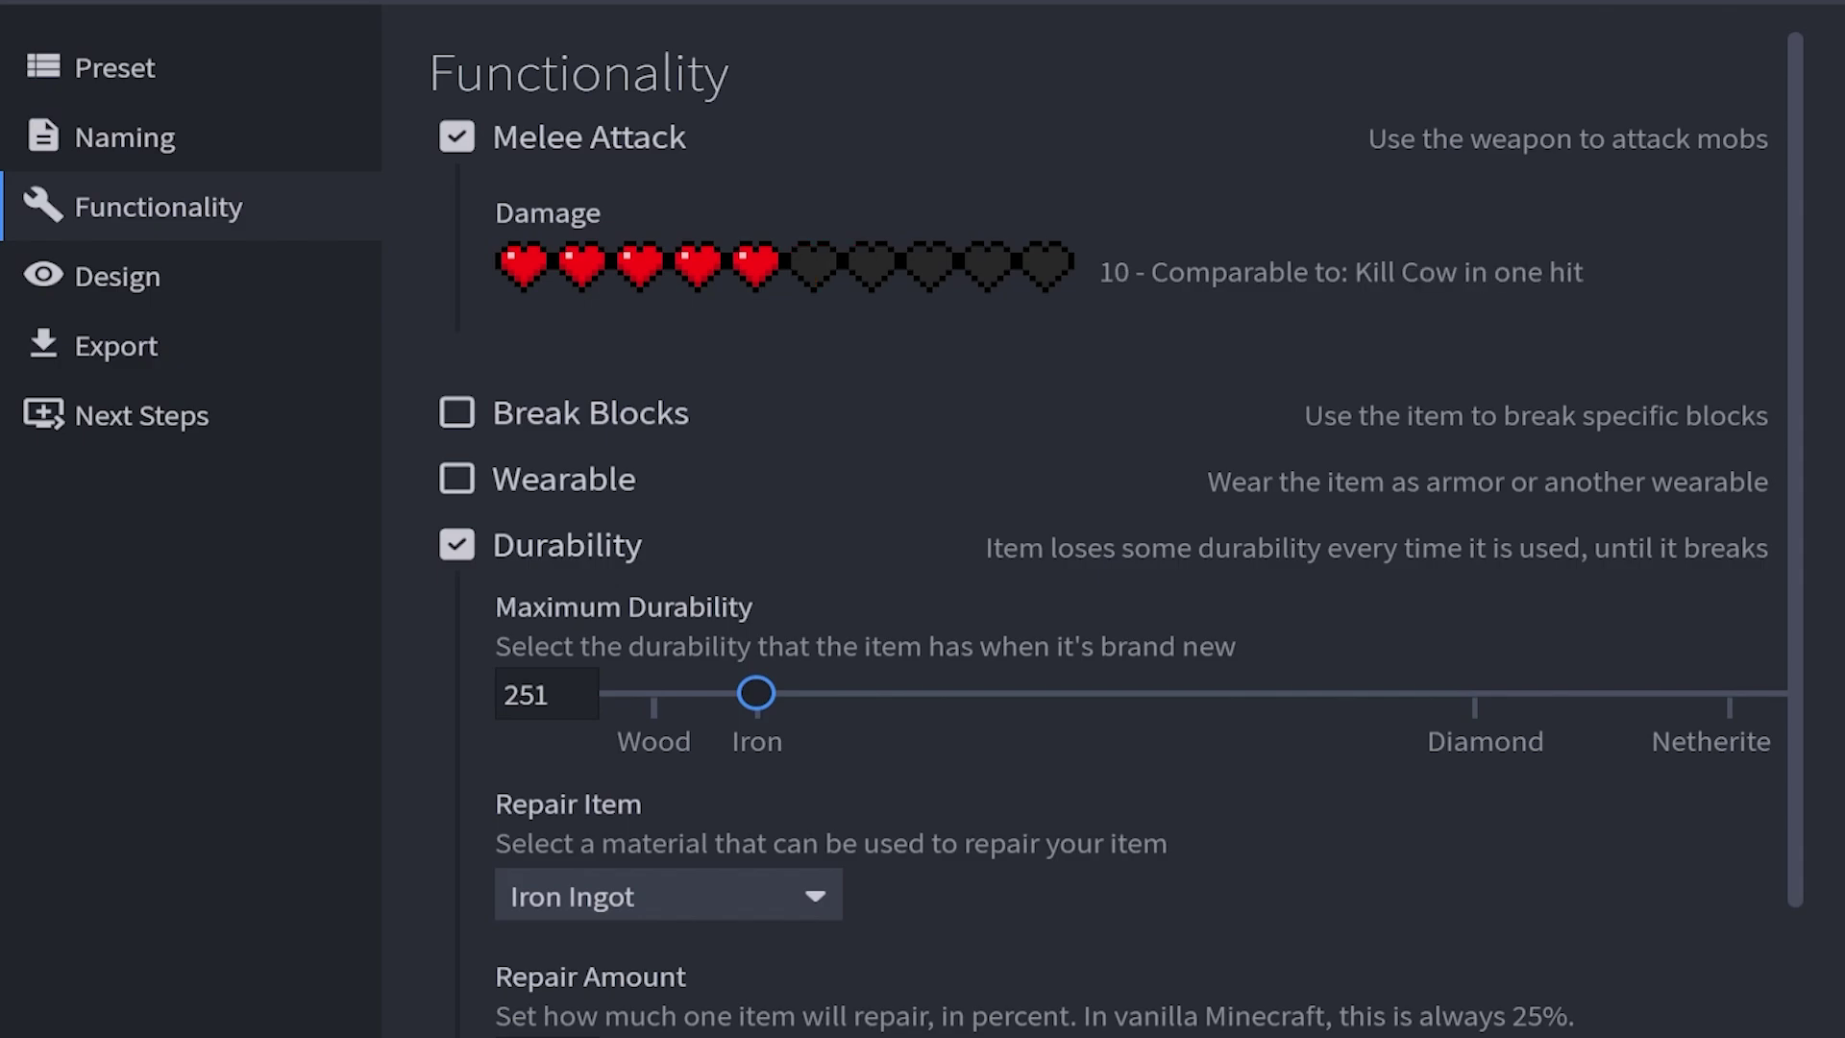
scroll(756, 445, "down", 3)
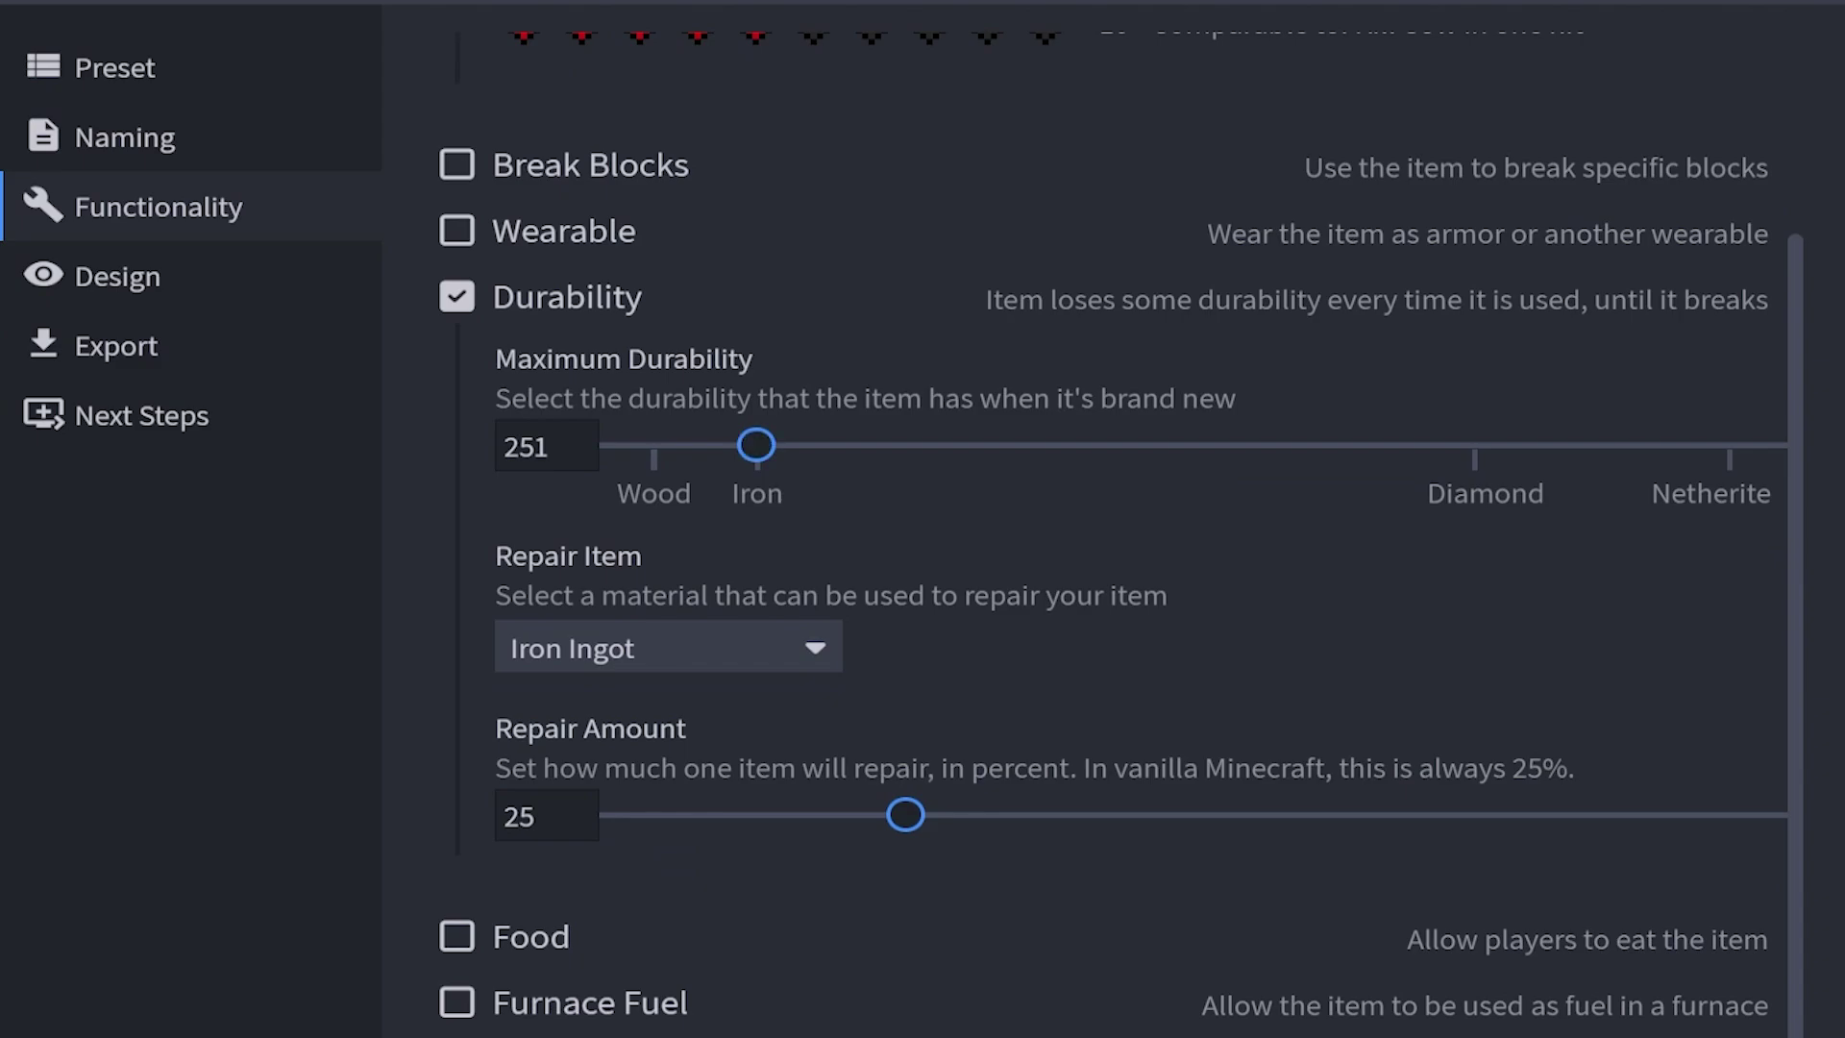
left_click_drag(756, 444, 786, 445)
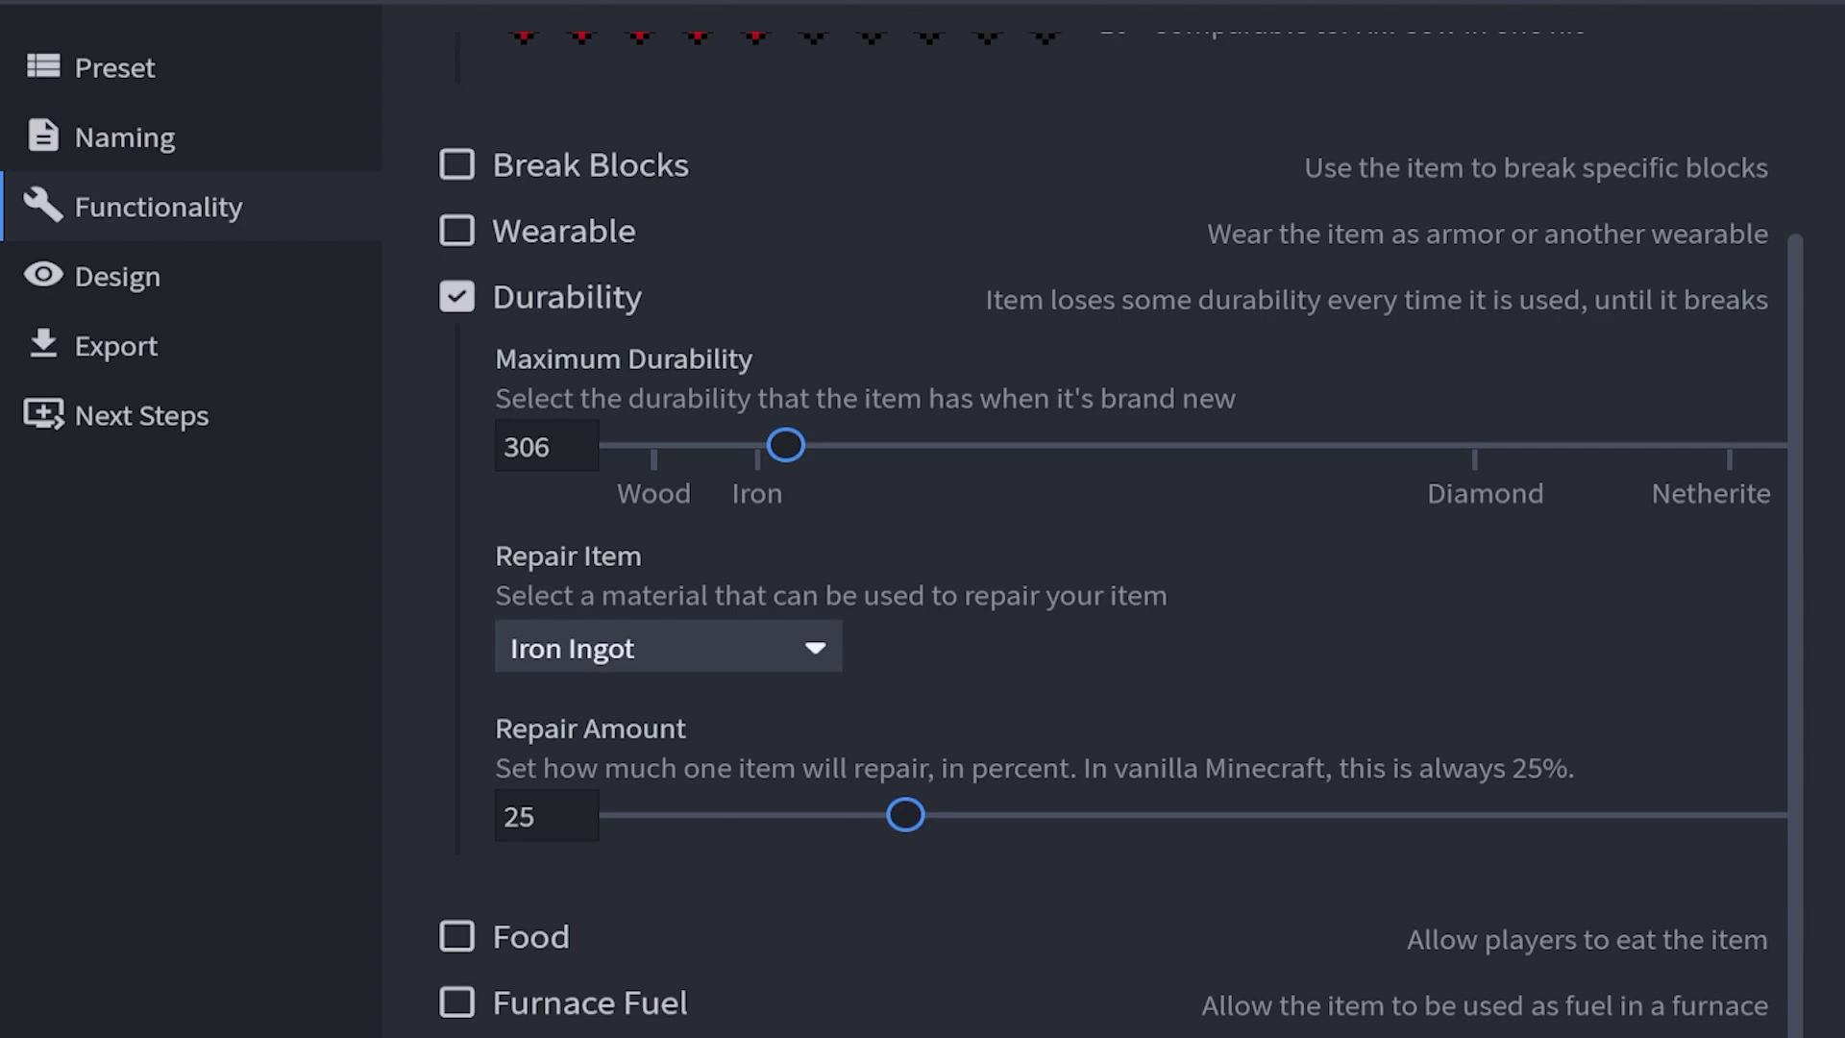
- Look through the repair materials available for the weapon and keep Iron Ingot
left_click(668, 647)
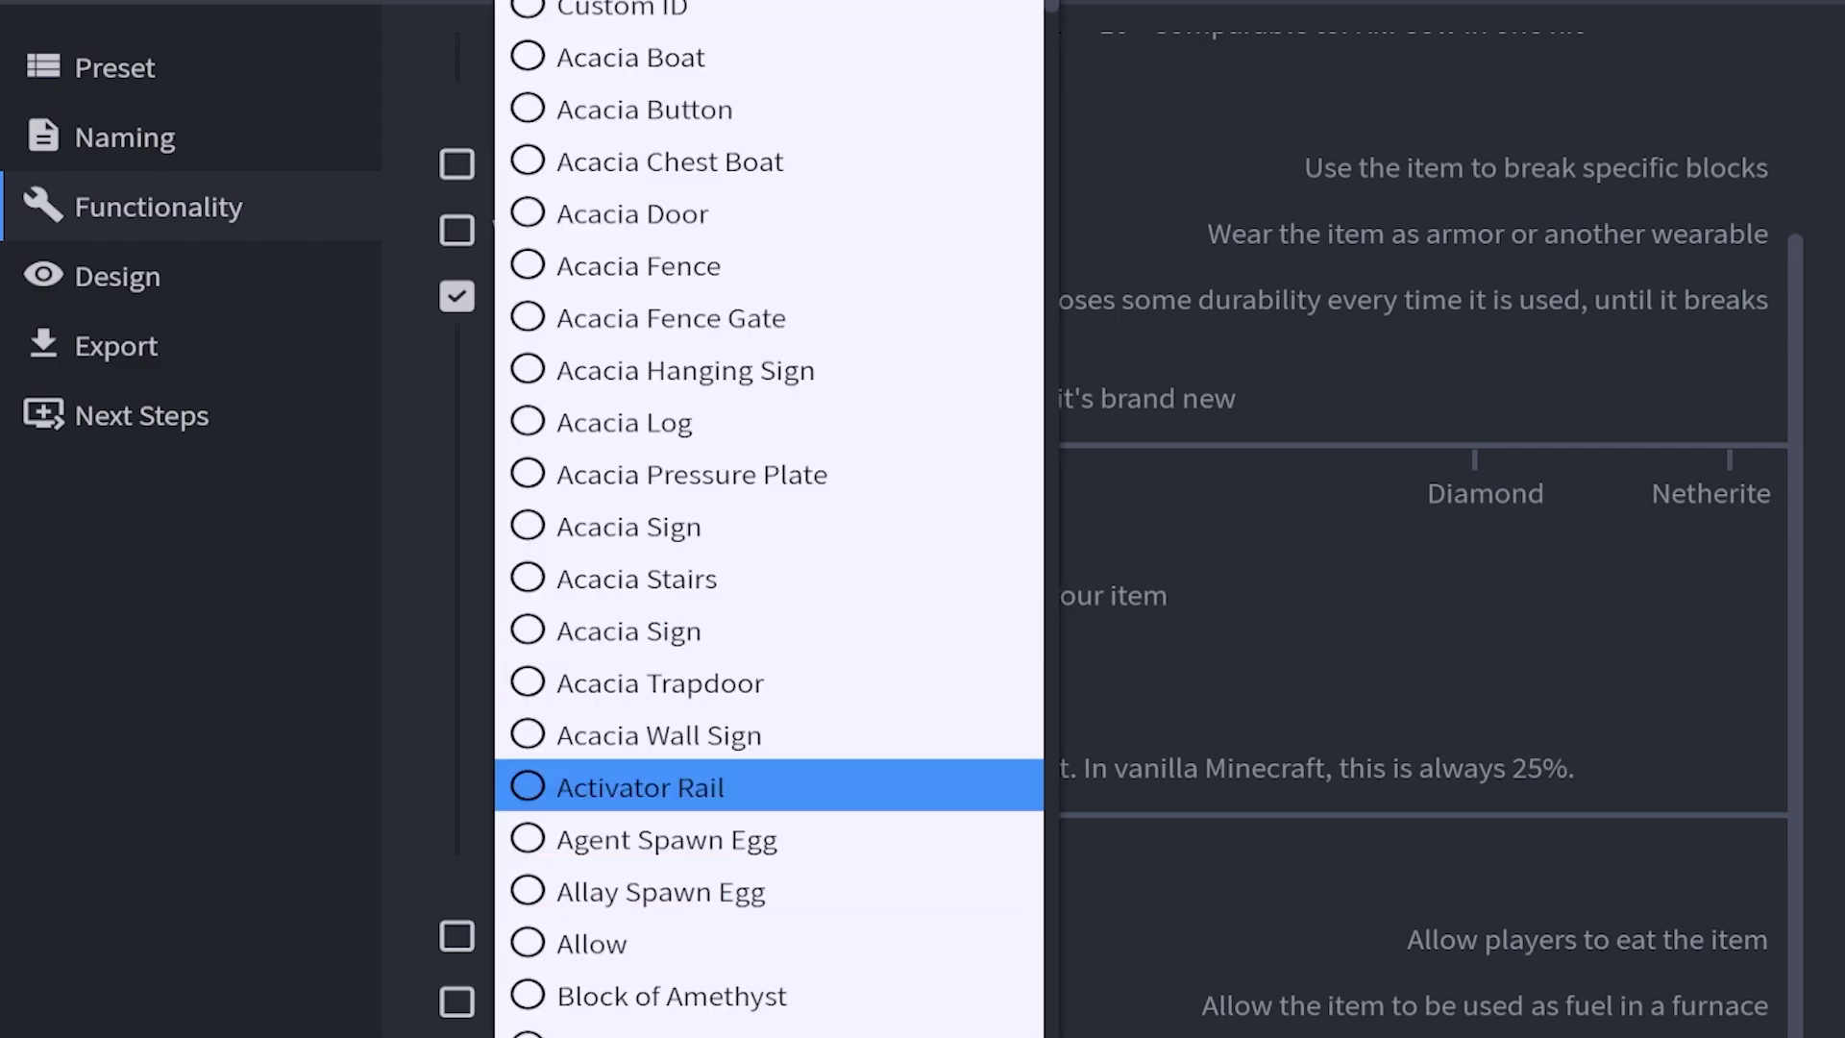
key("Escape")
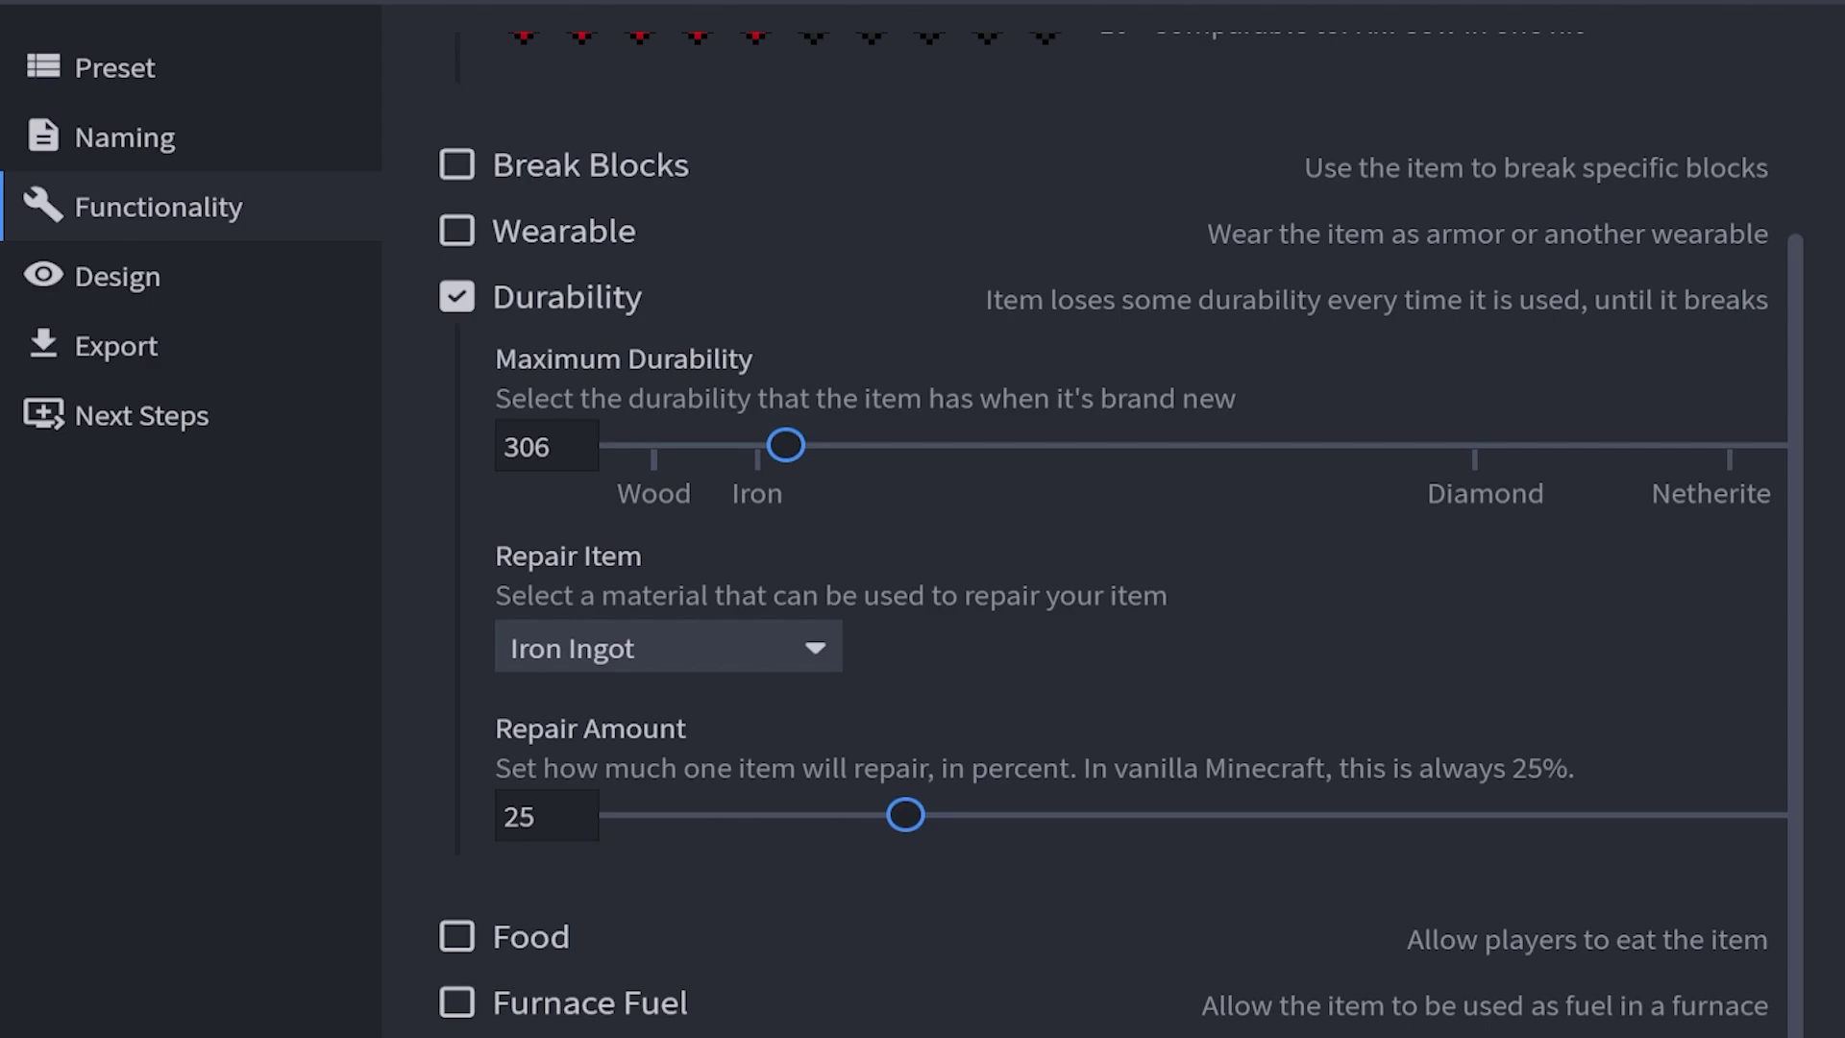
mouse_move(544, 816)
scroll(545, 816, "up", 1)
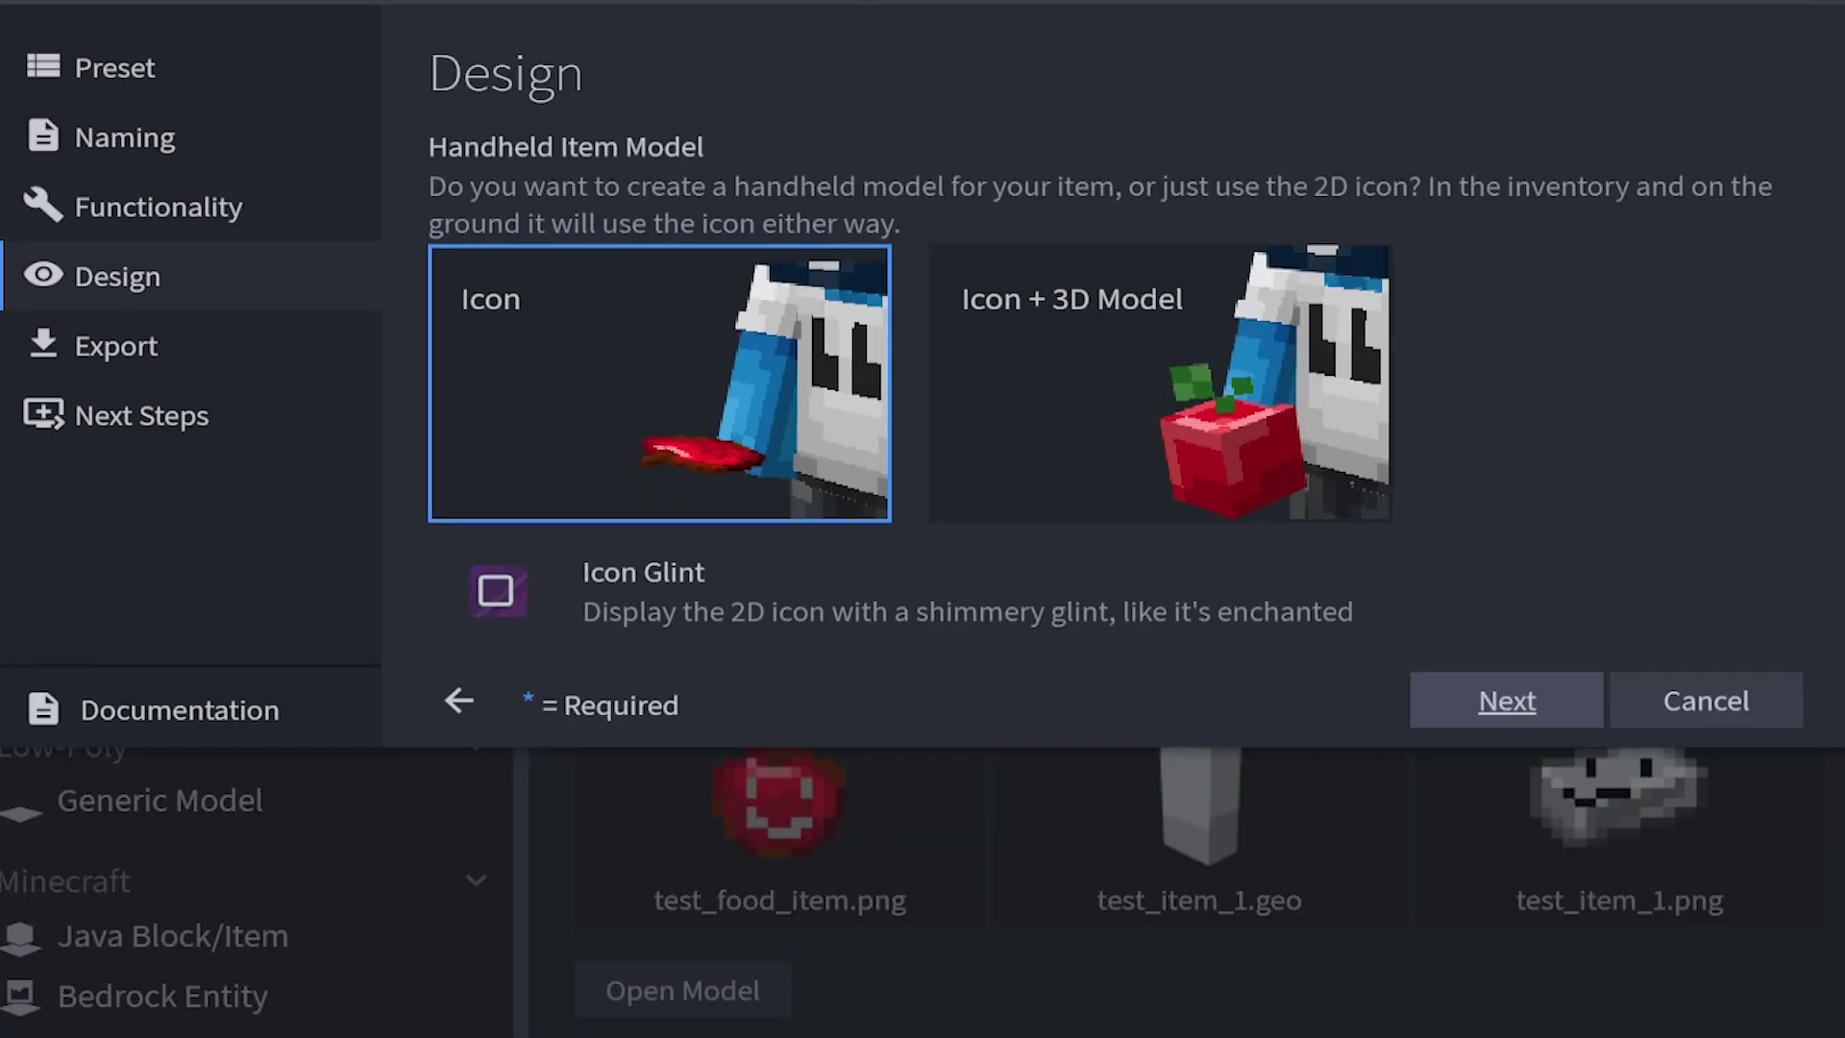
- Choose the Icon + 3D Model design for the weapon and turn on its icon glint
left_click(1160, 384)
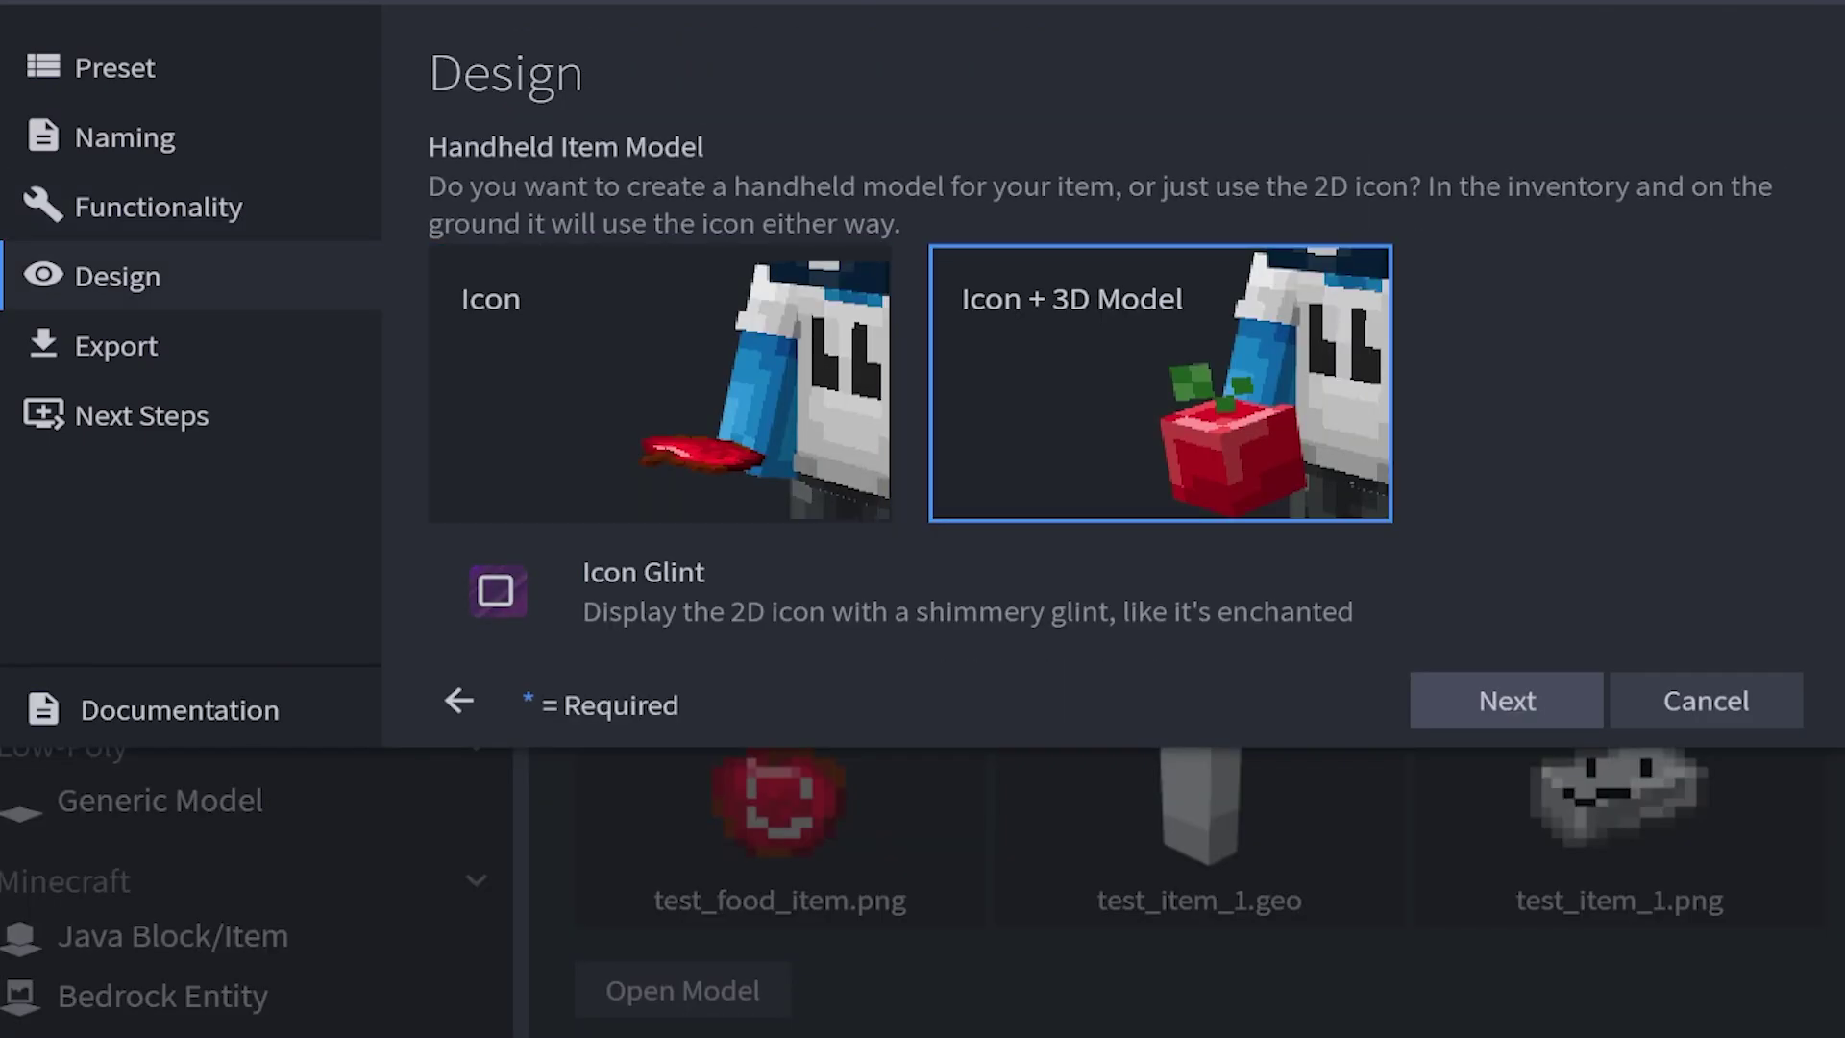
left_click(495, 590)
left_click(1507, 700)
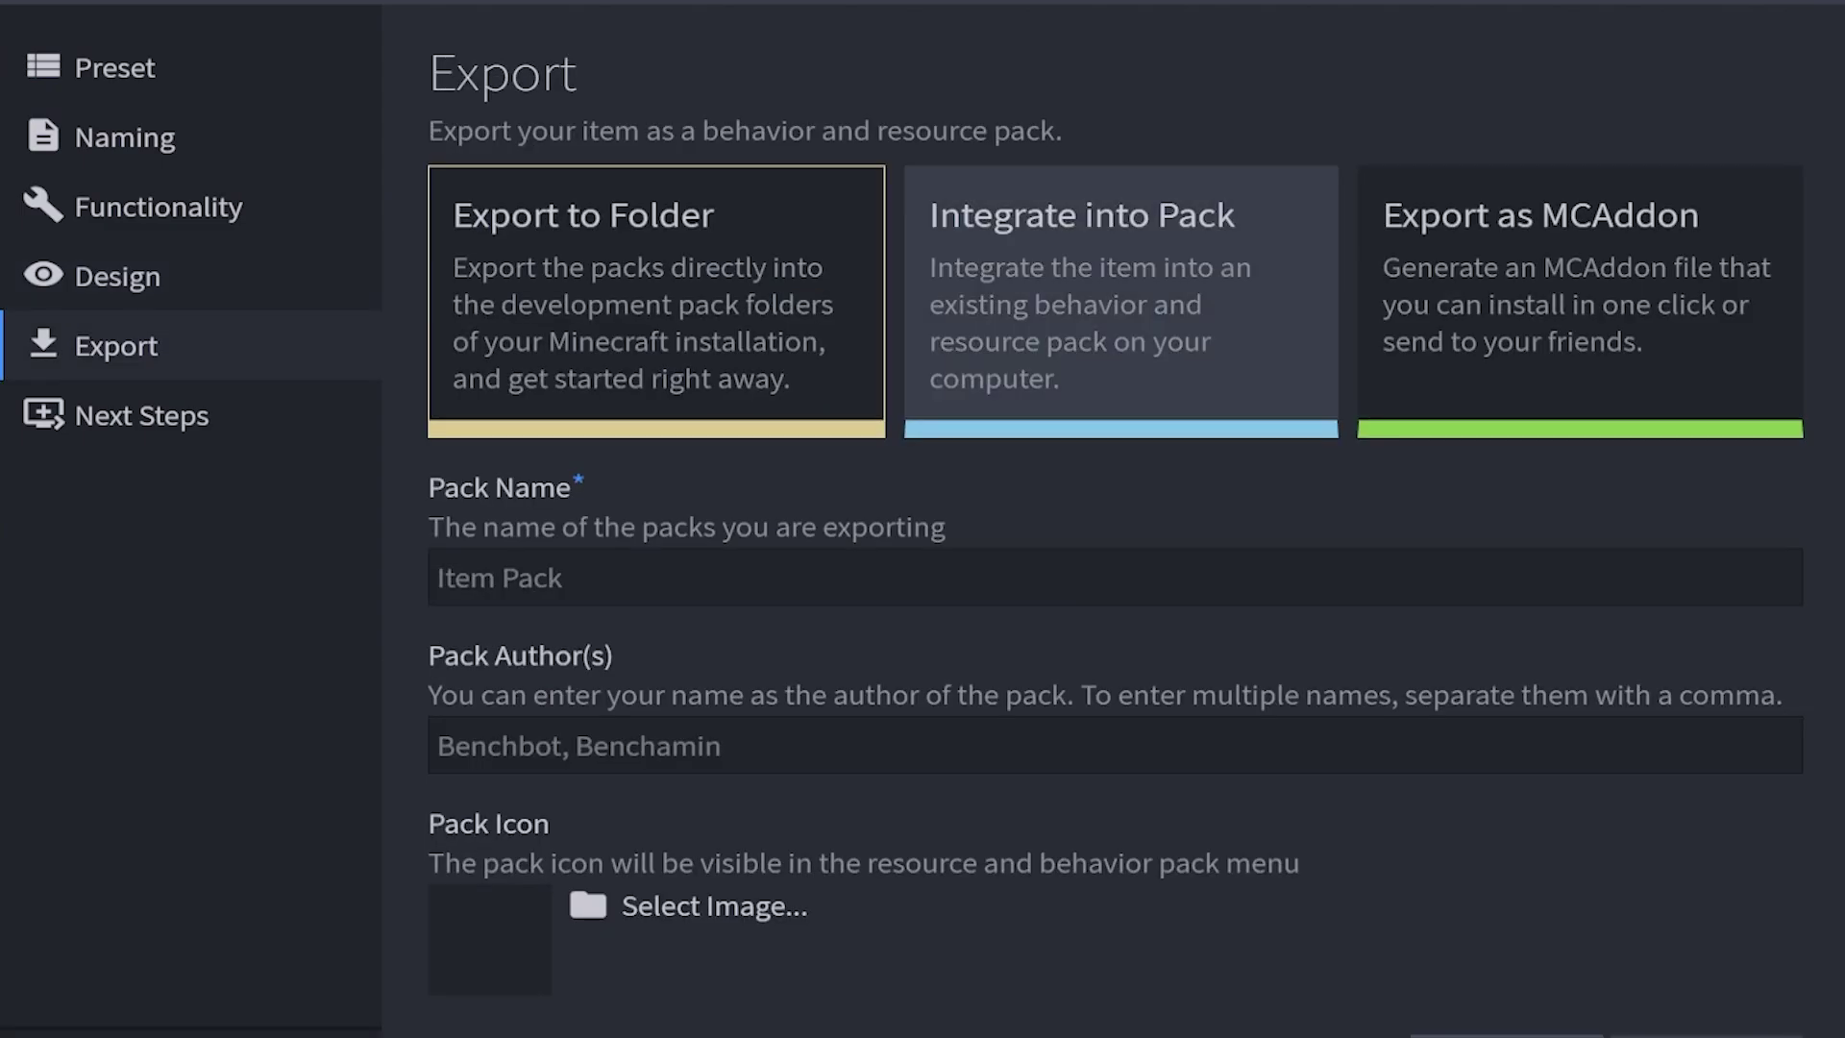
- Integrate the weapon item into the existing Test Items behavior pack
left_click(1121, 302)
left_click(596, 741)
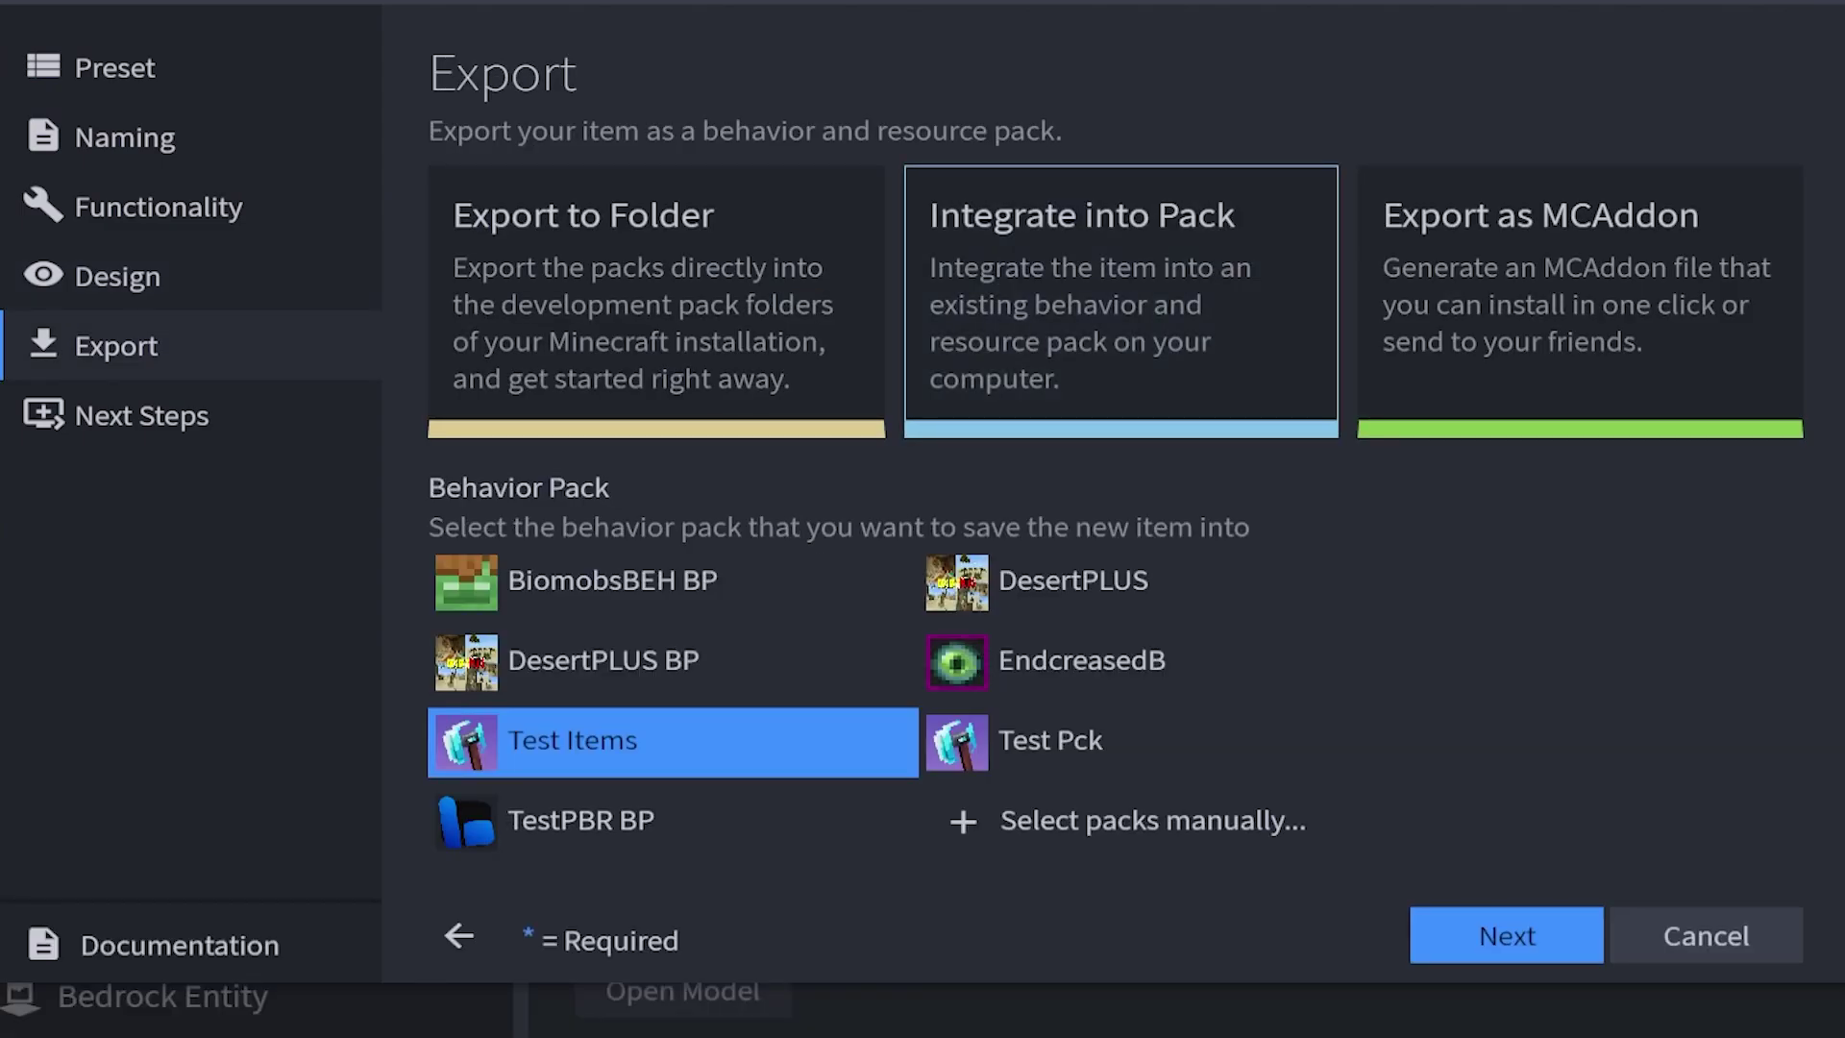
key("Return")
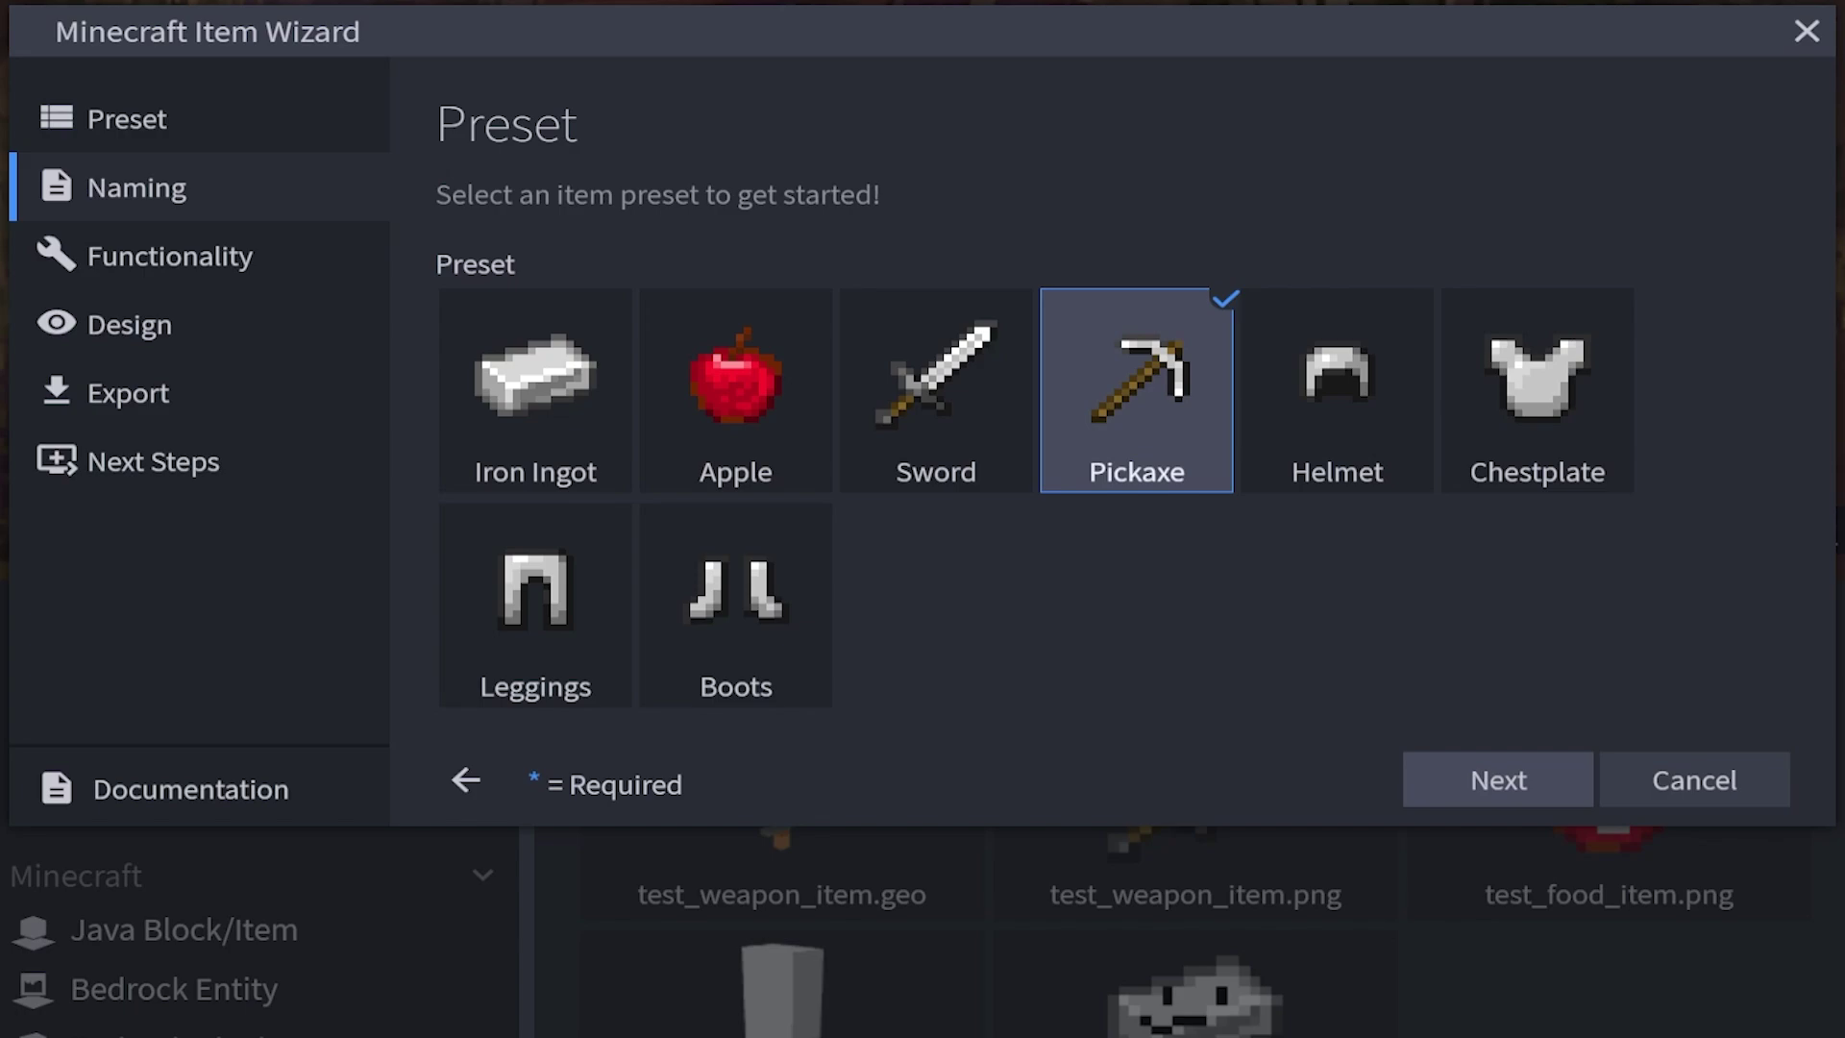
- Start a new item from the Pickaxe preset, named Test Tool Item with the identifier forge:test_tool_item
key("Return")
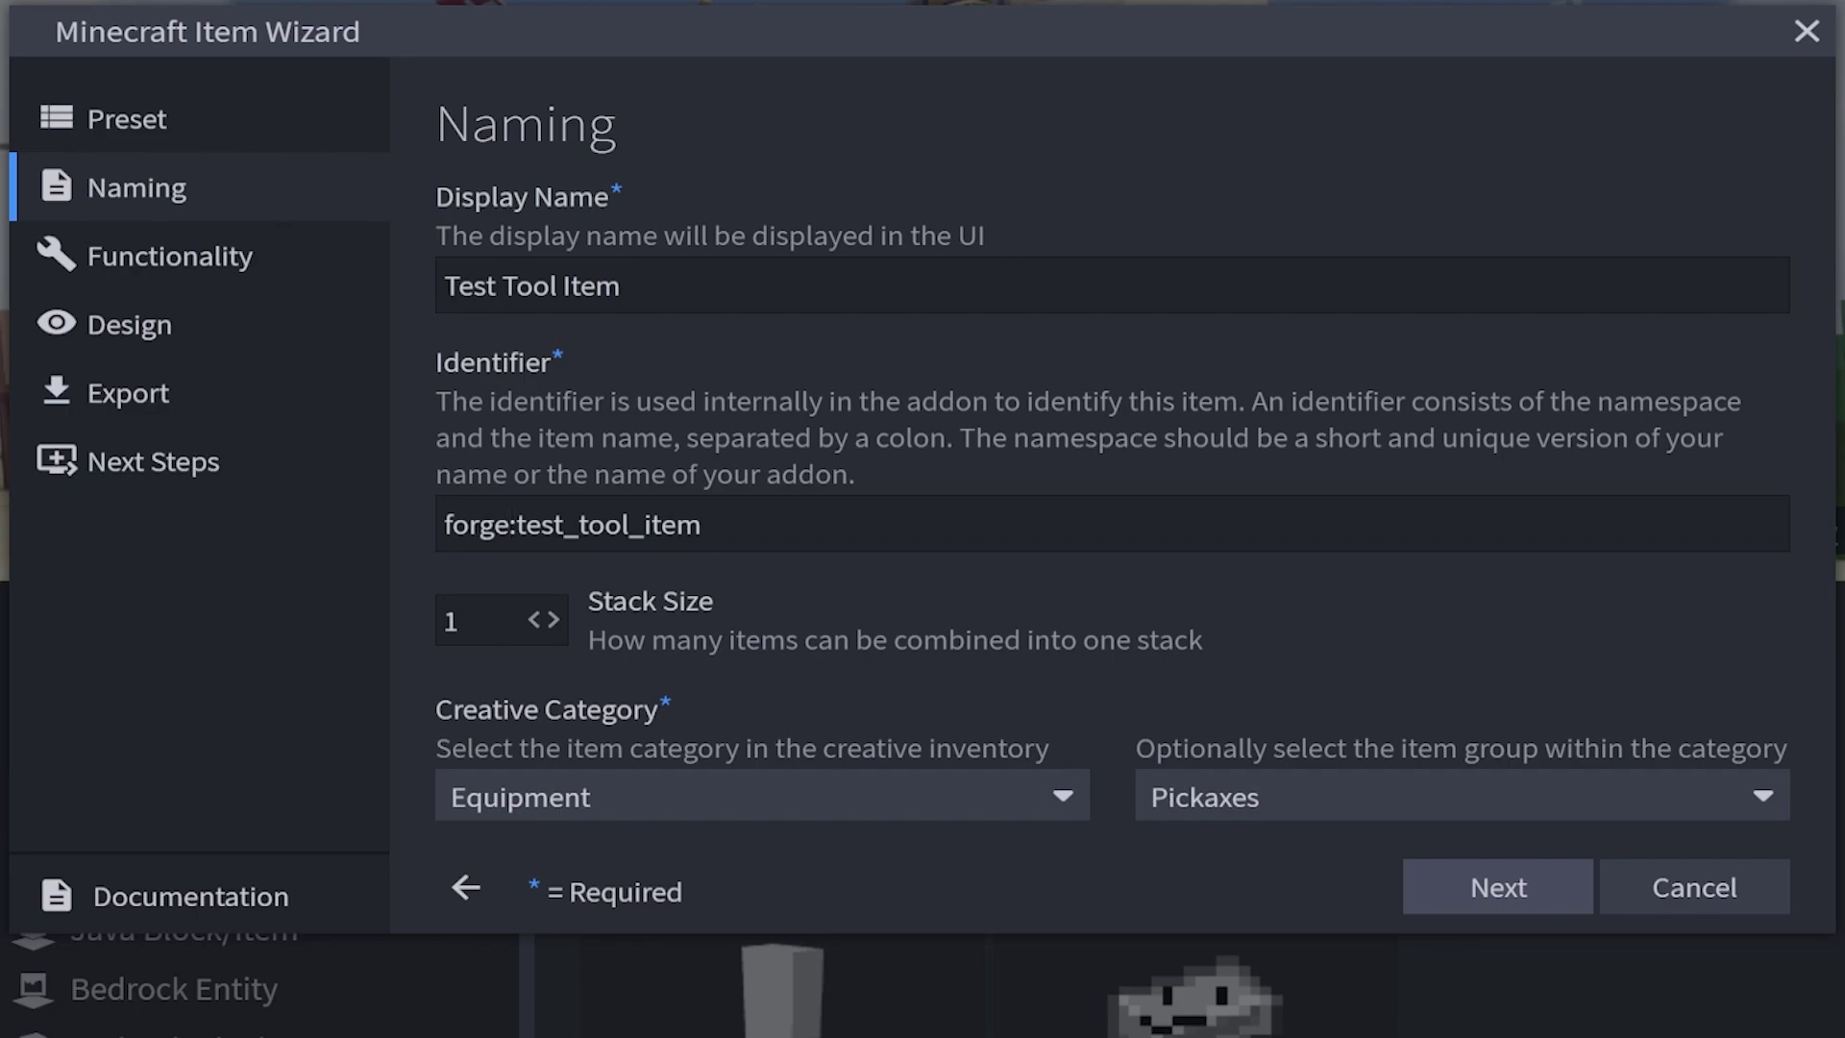
key("Return")
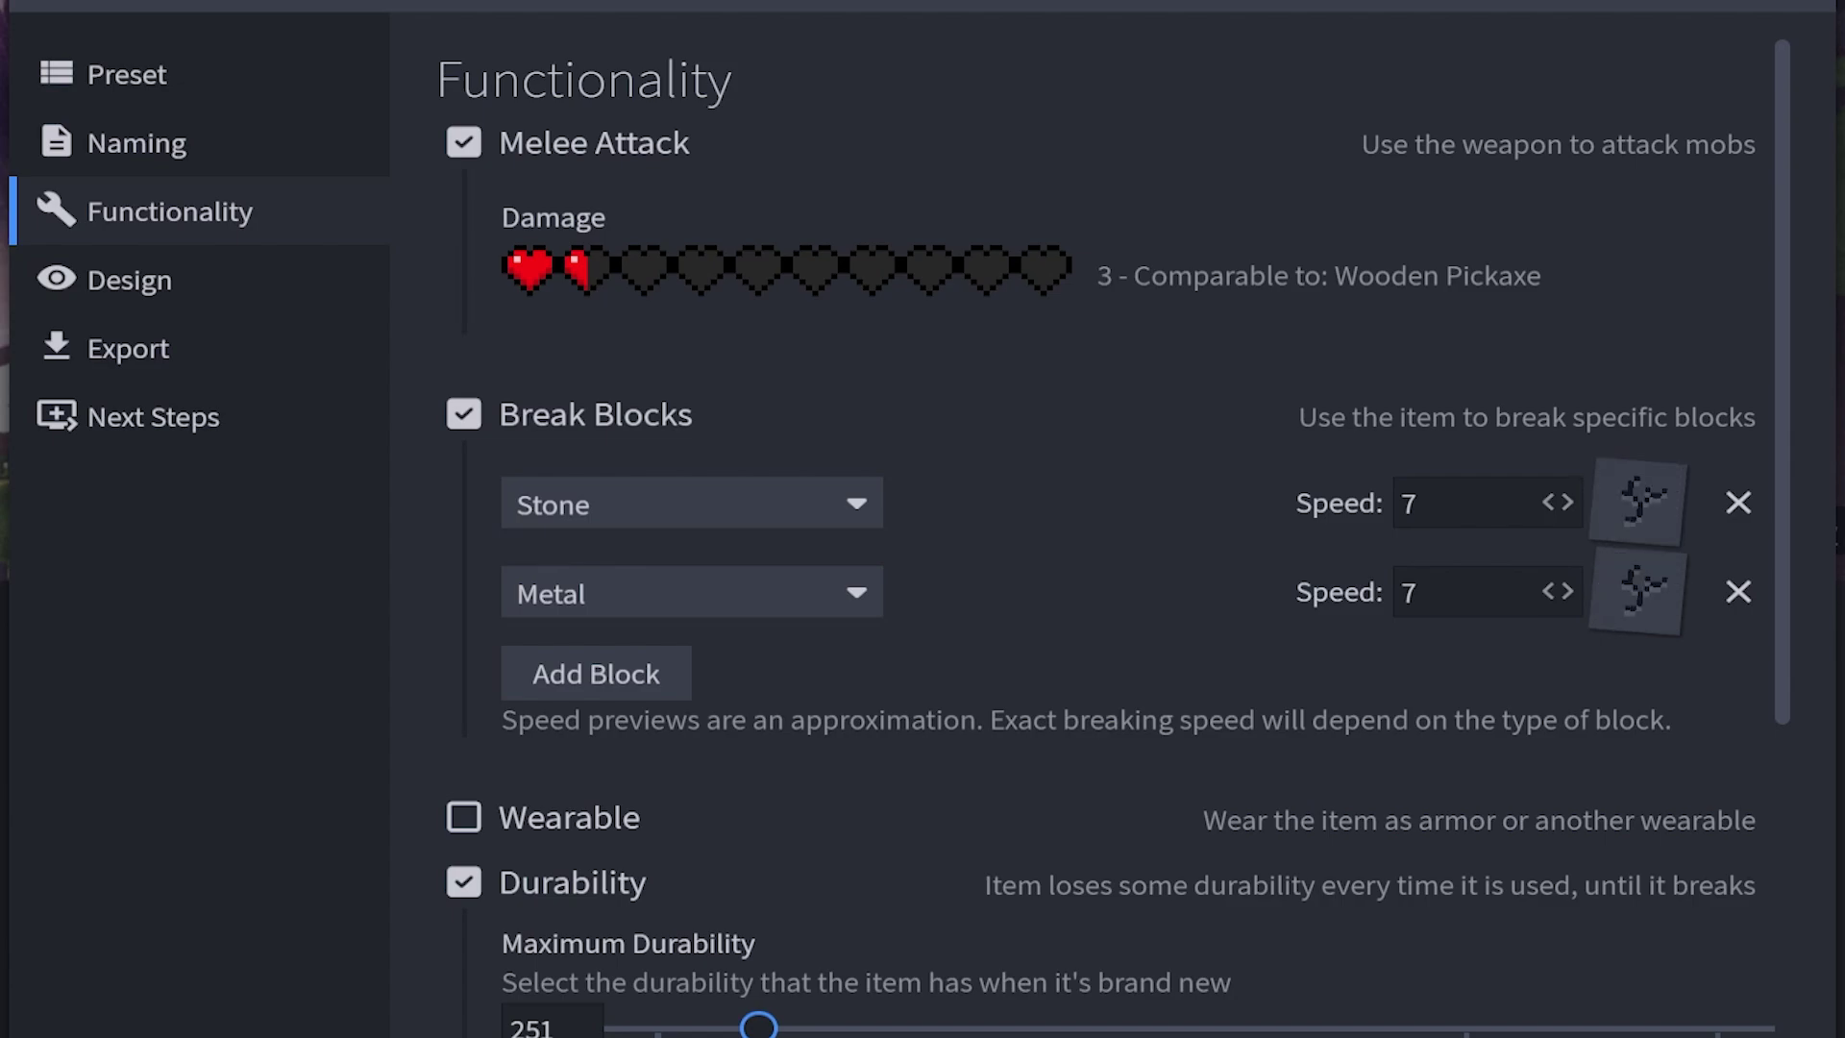
- Make the tool break the custom block glass at speed 12 and metal at speed 4
left_click(691, 504)
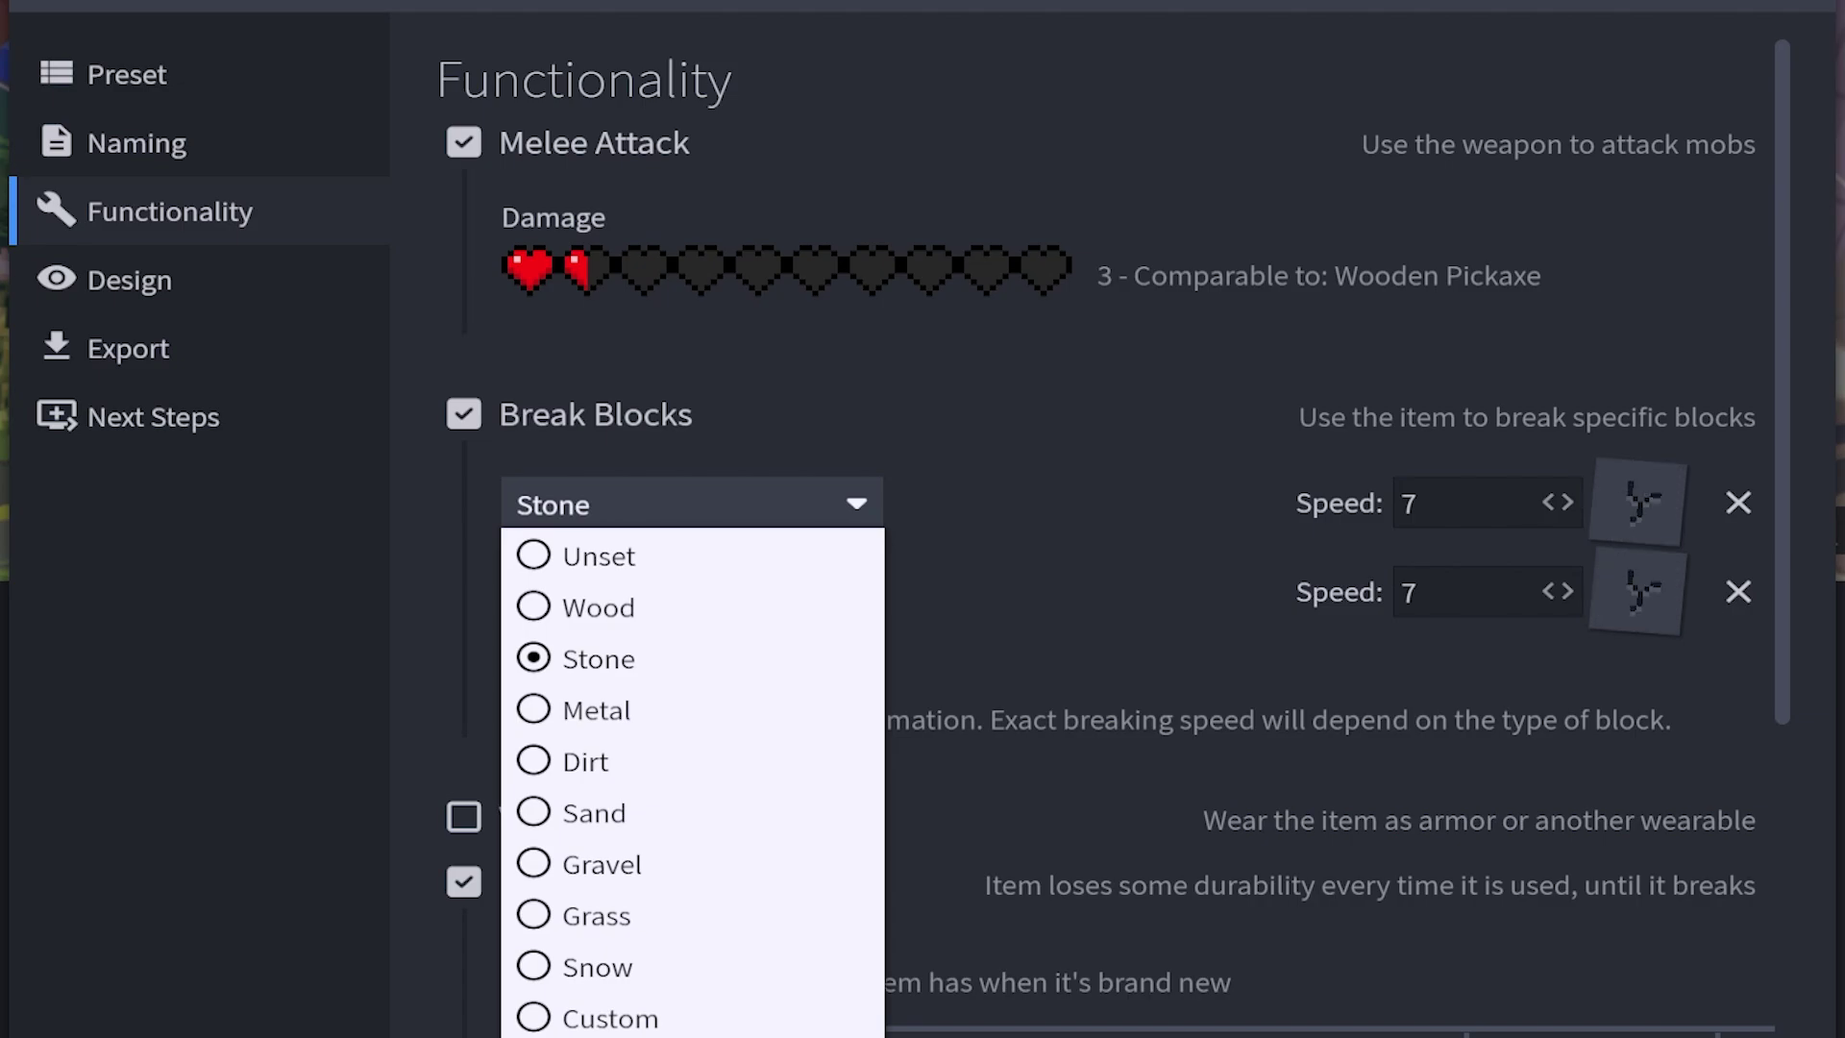
left_click(610, 1018)
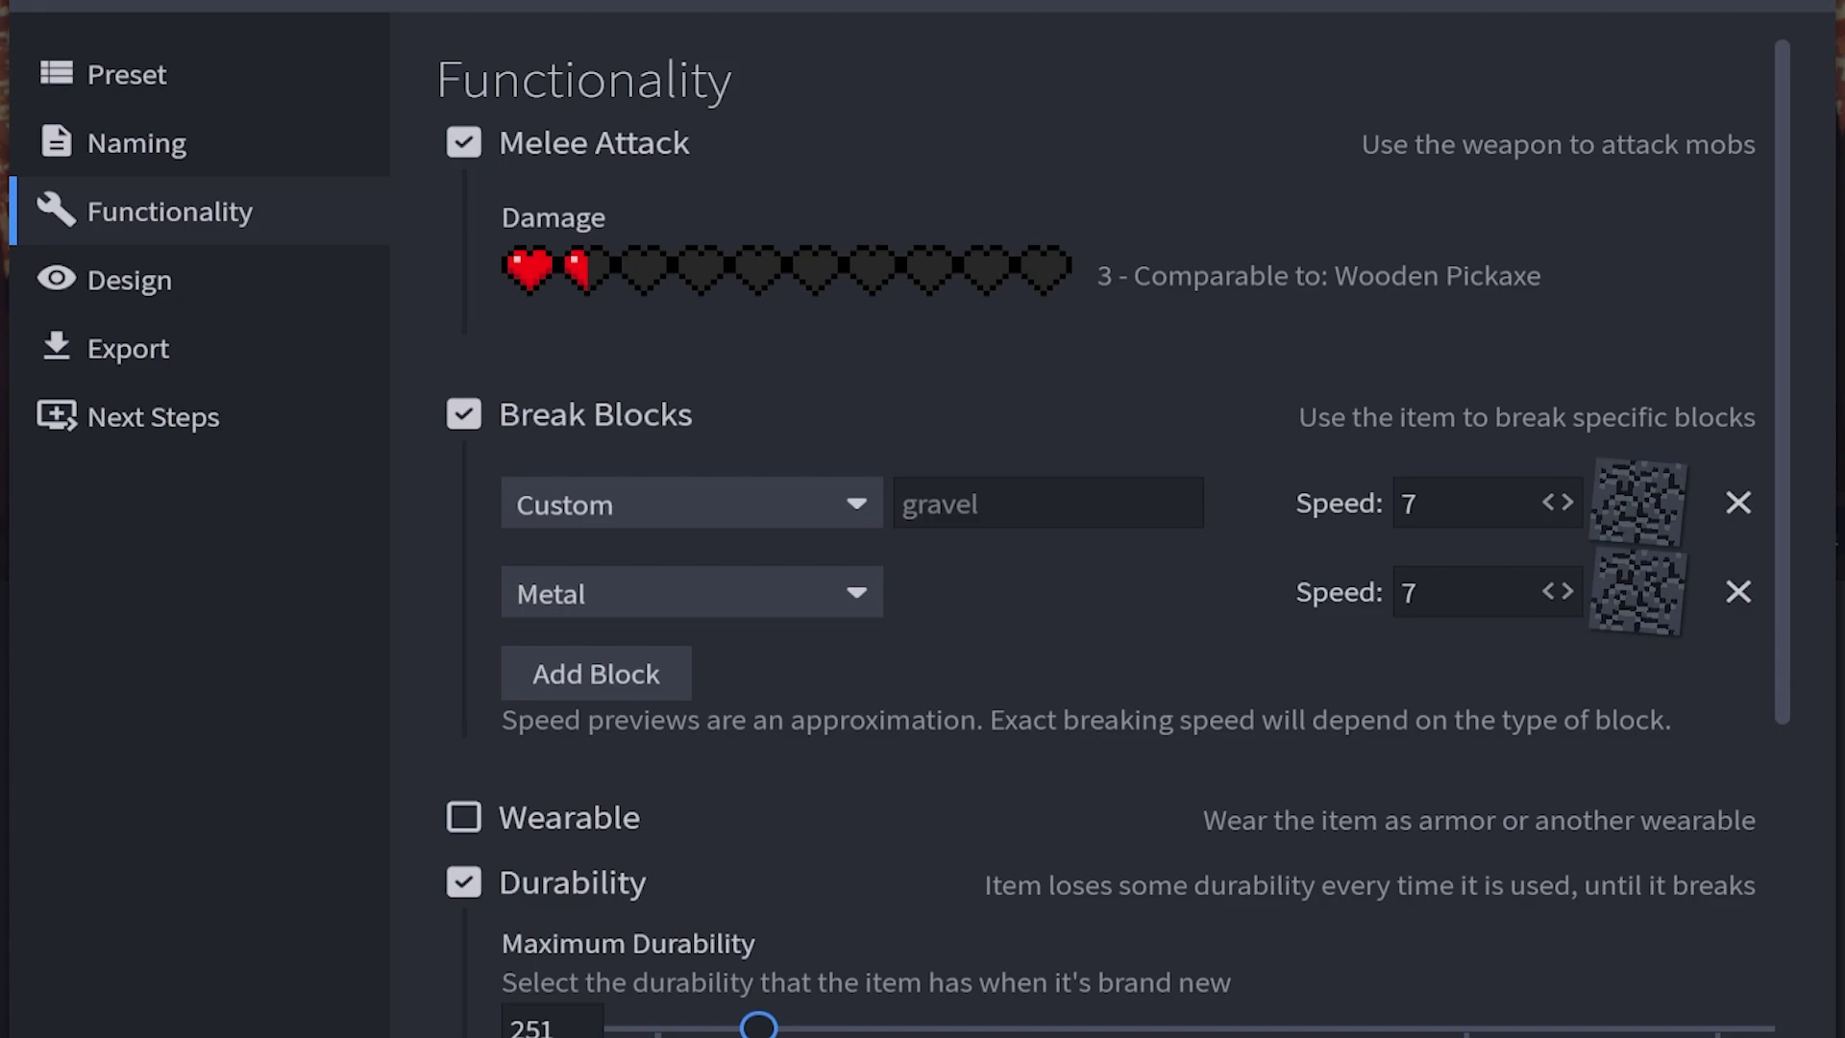
type("g")
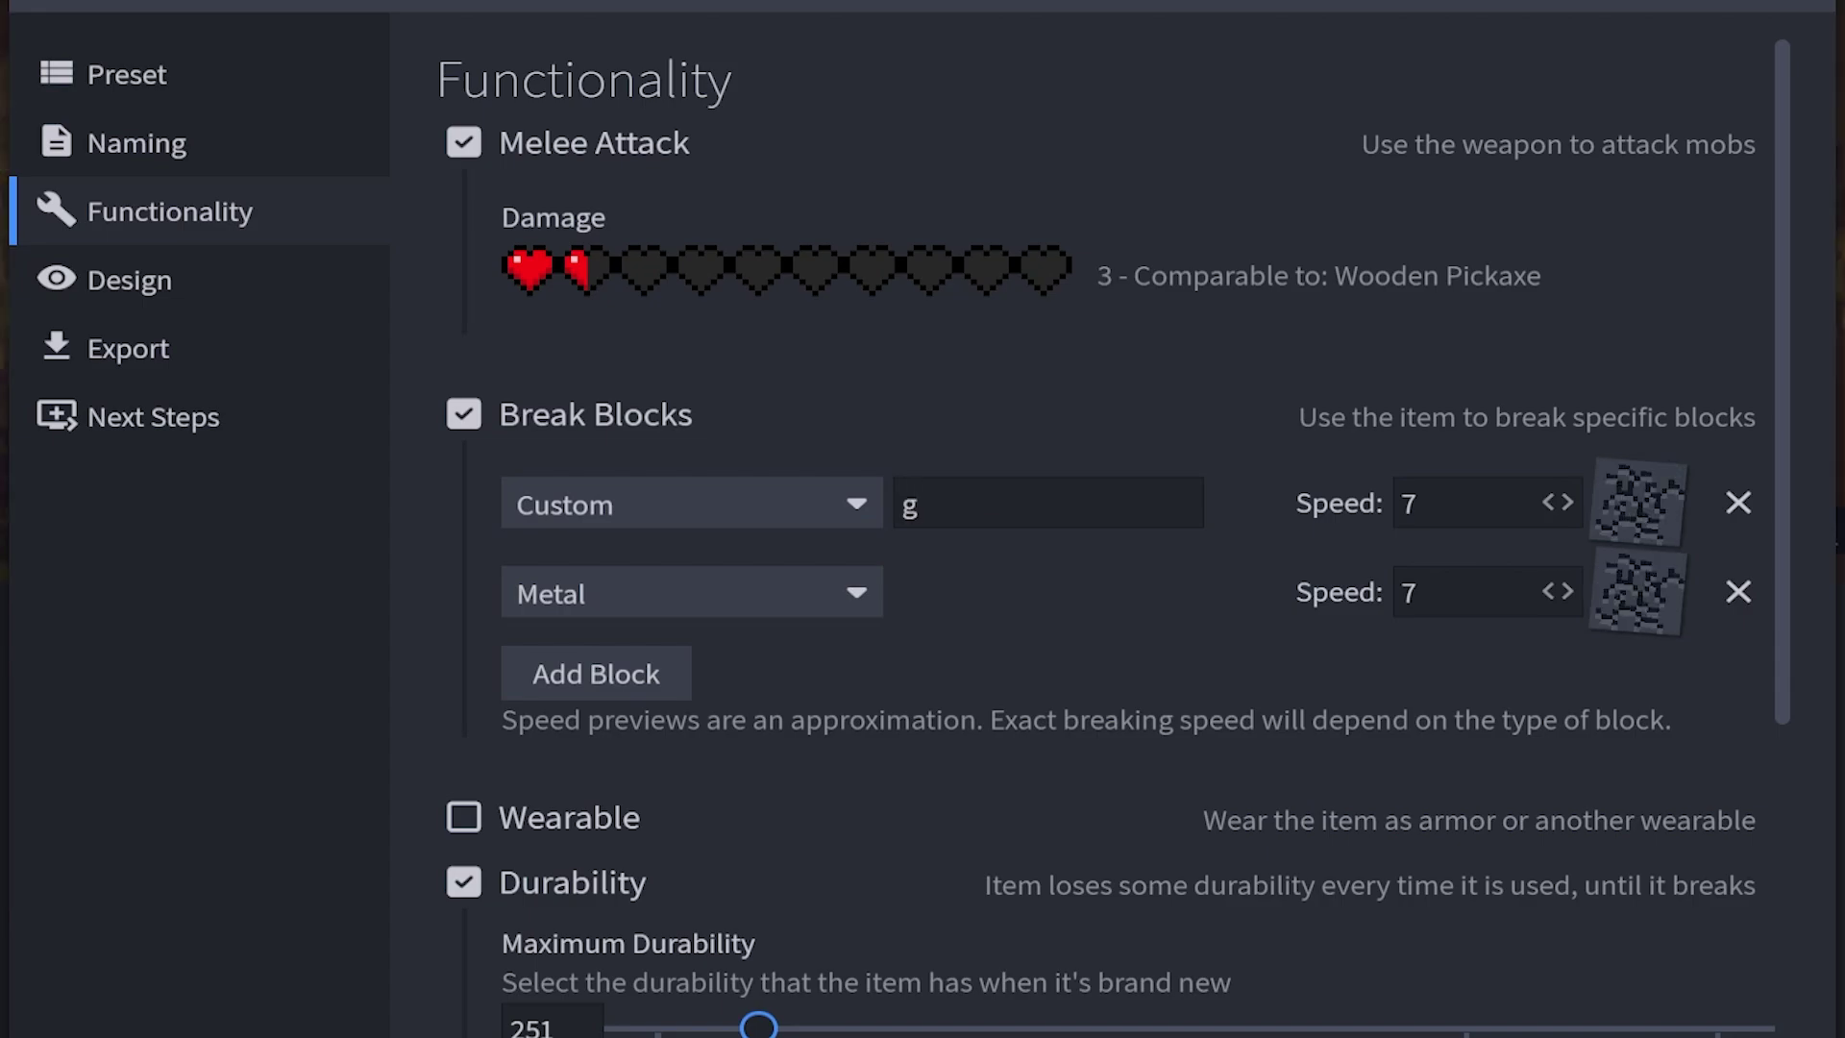
type("lass")
left_click_drag(1556, 502, 1652, 503)
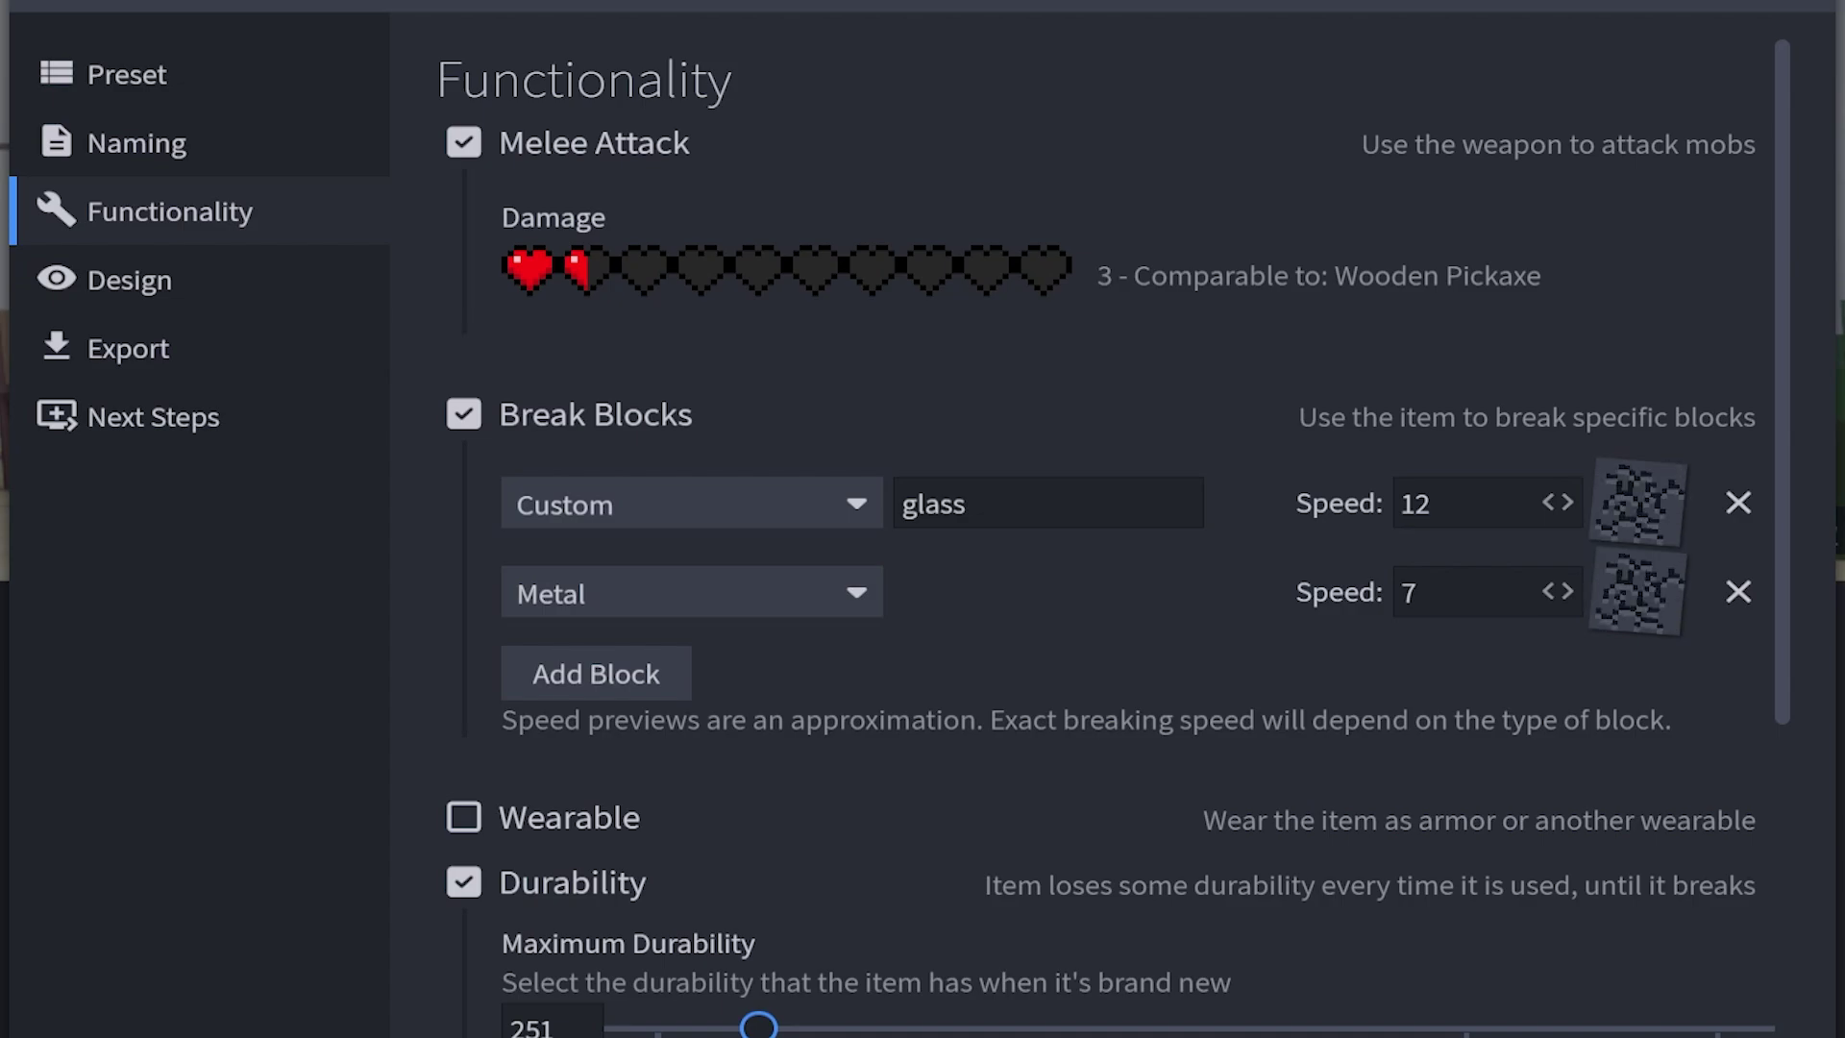
left_click_drag(1557, 591, 1499, 591)
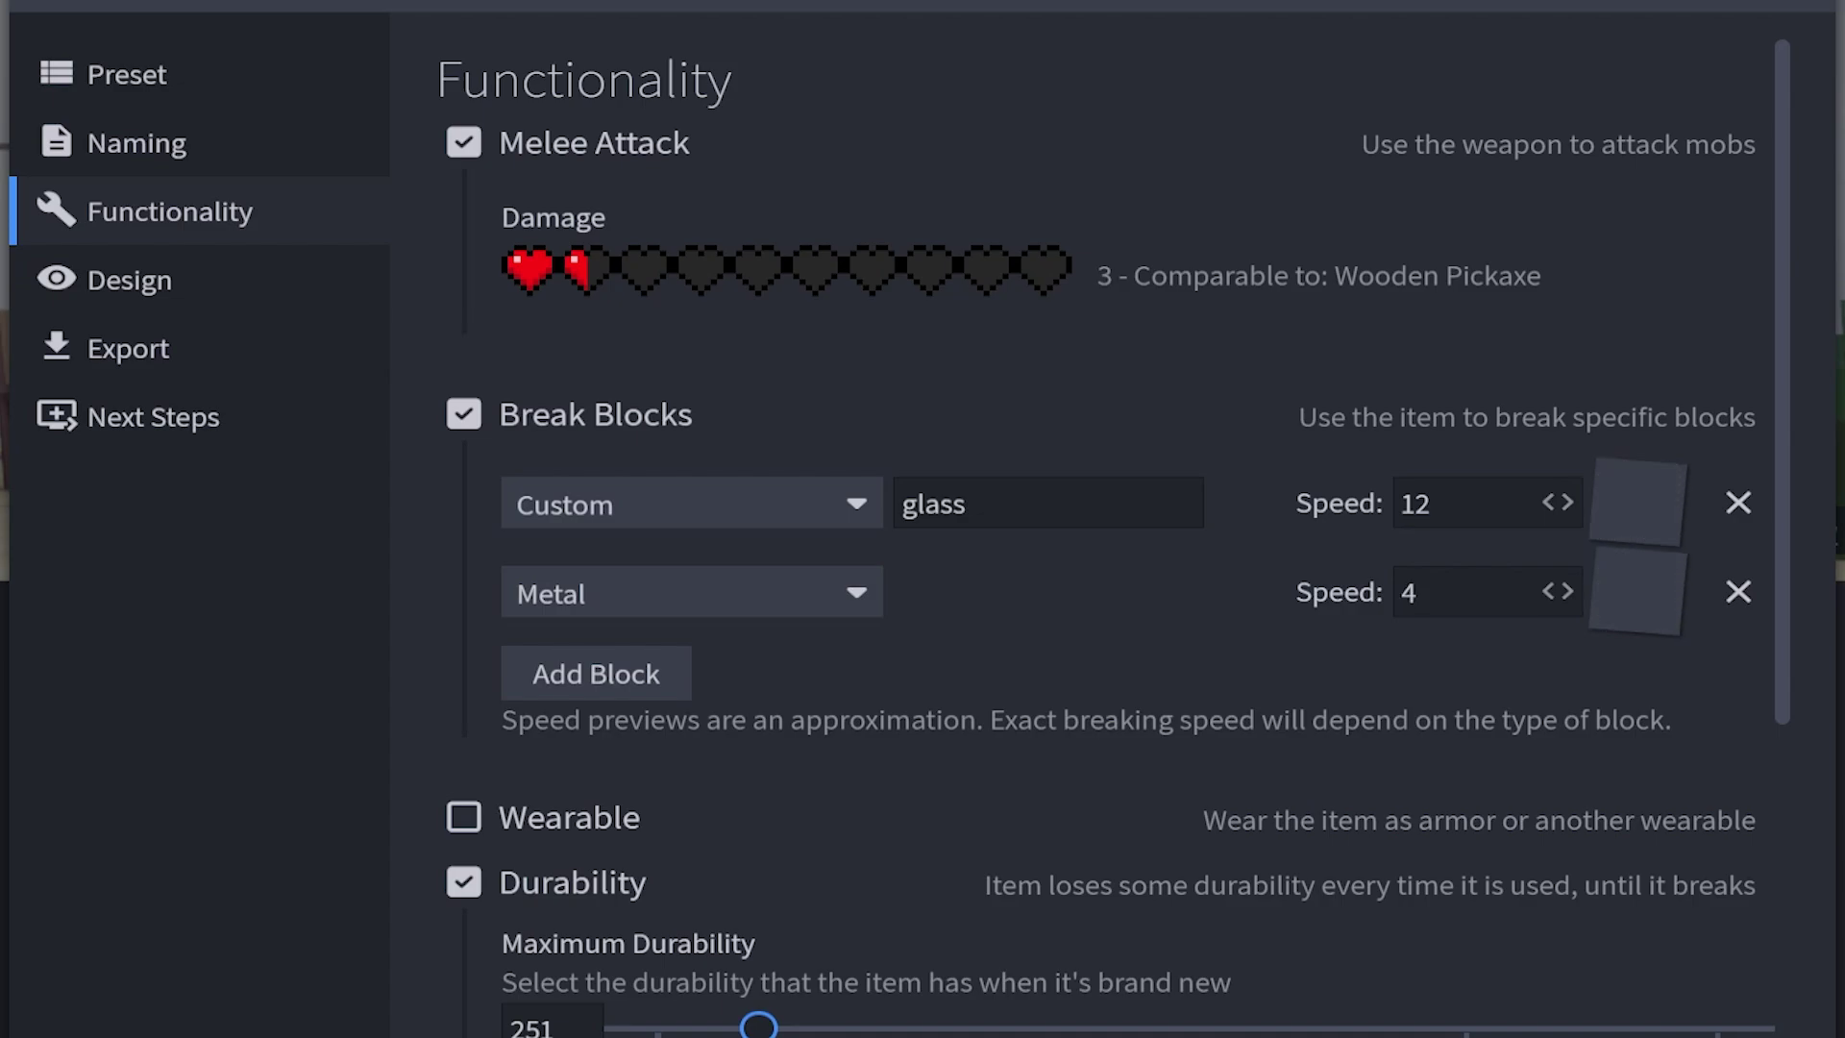
- Allow the tool as furnace fuel and set its fuel duration to 8, matching coal
scroll(1085, 538, "down", 5)
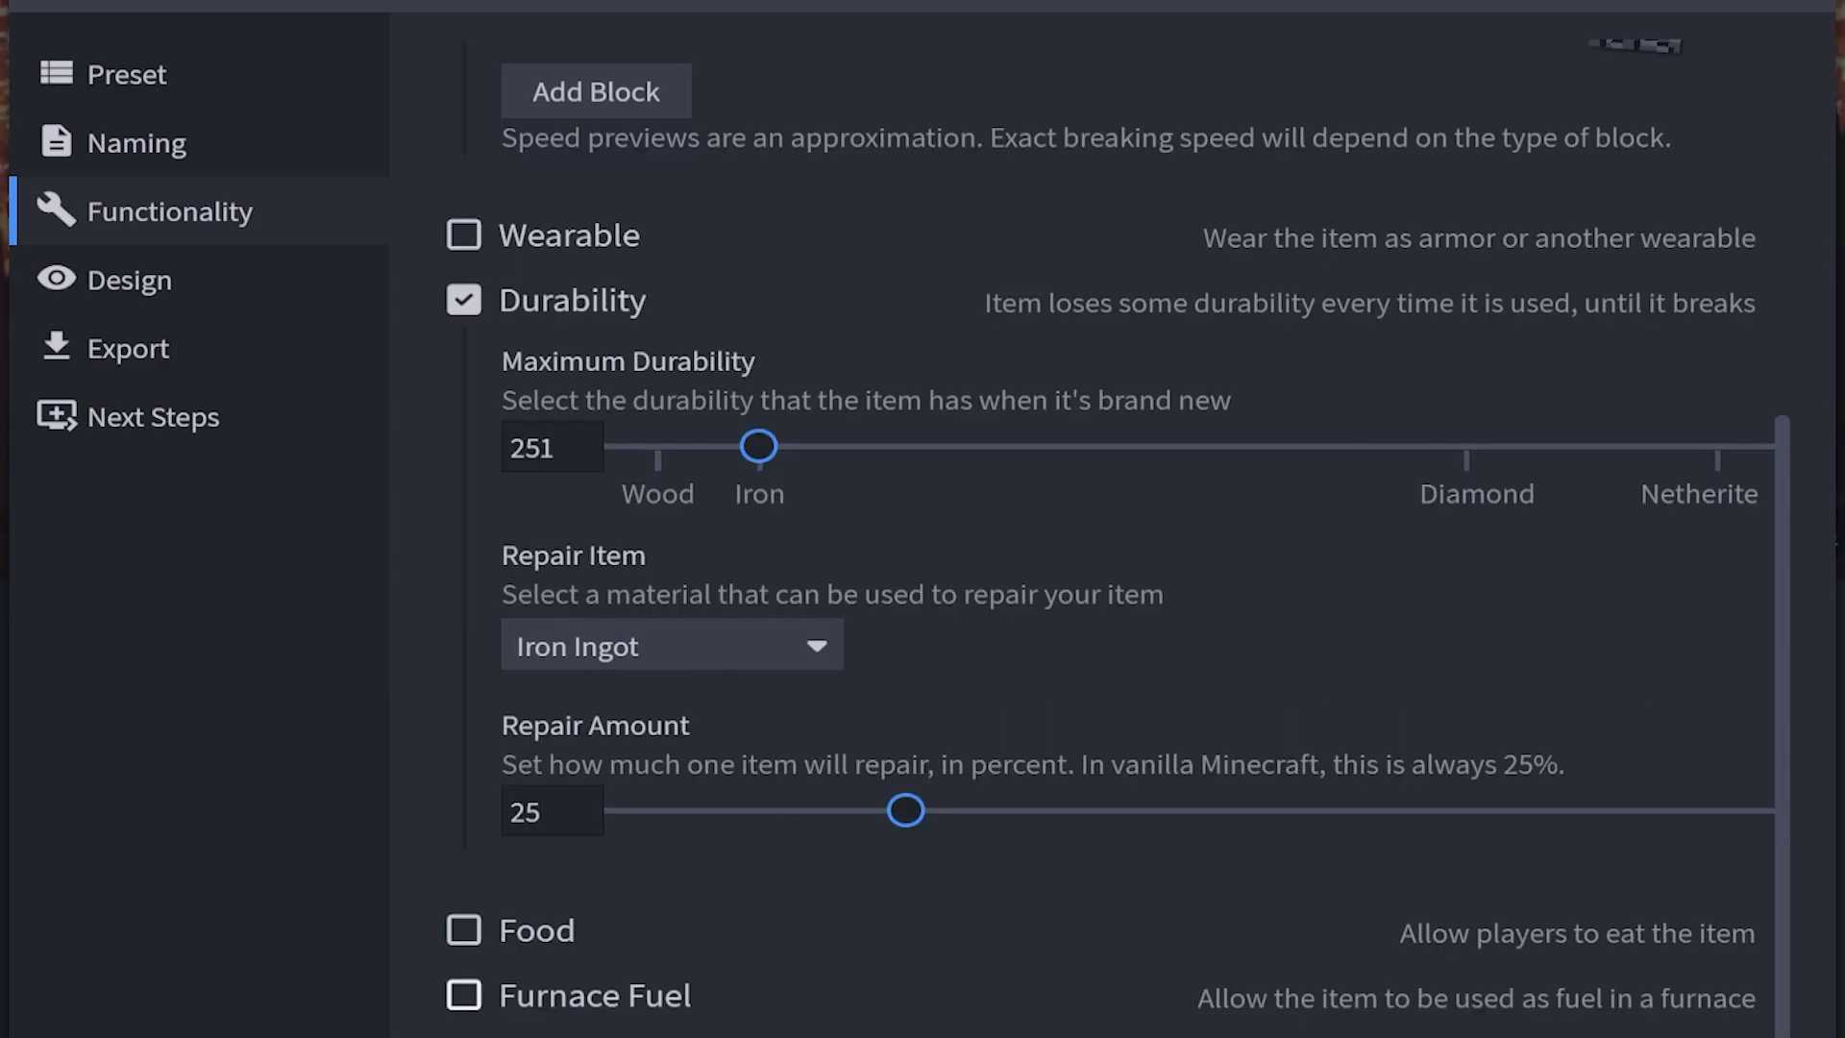
left_click(463, 995)
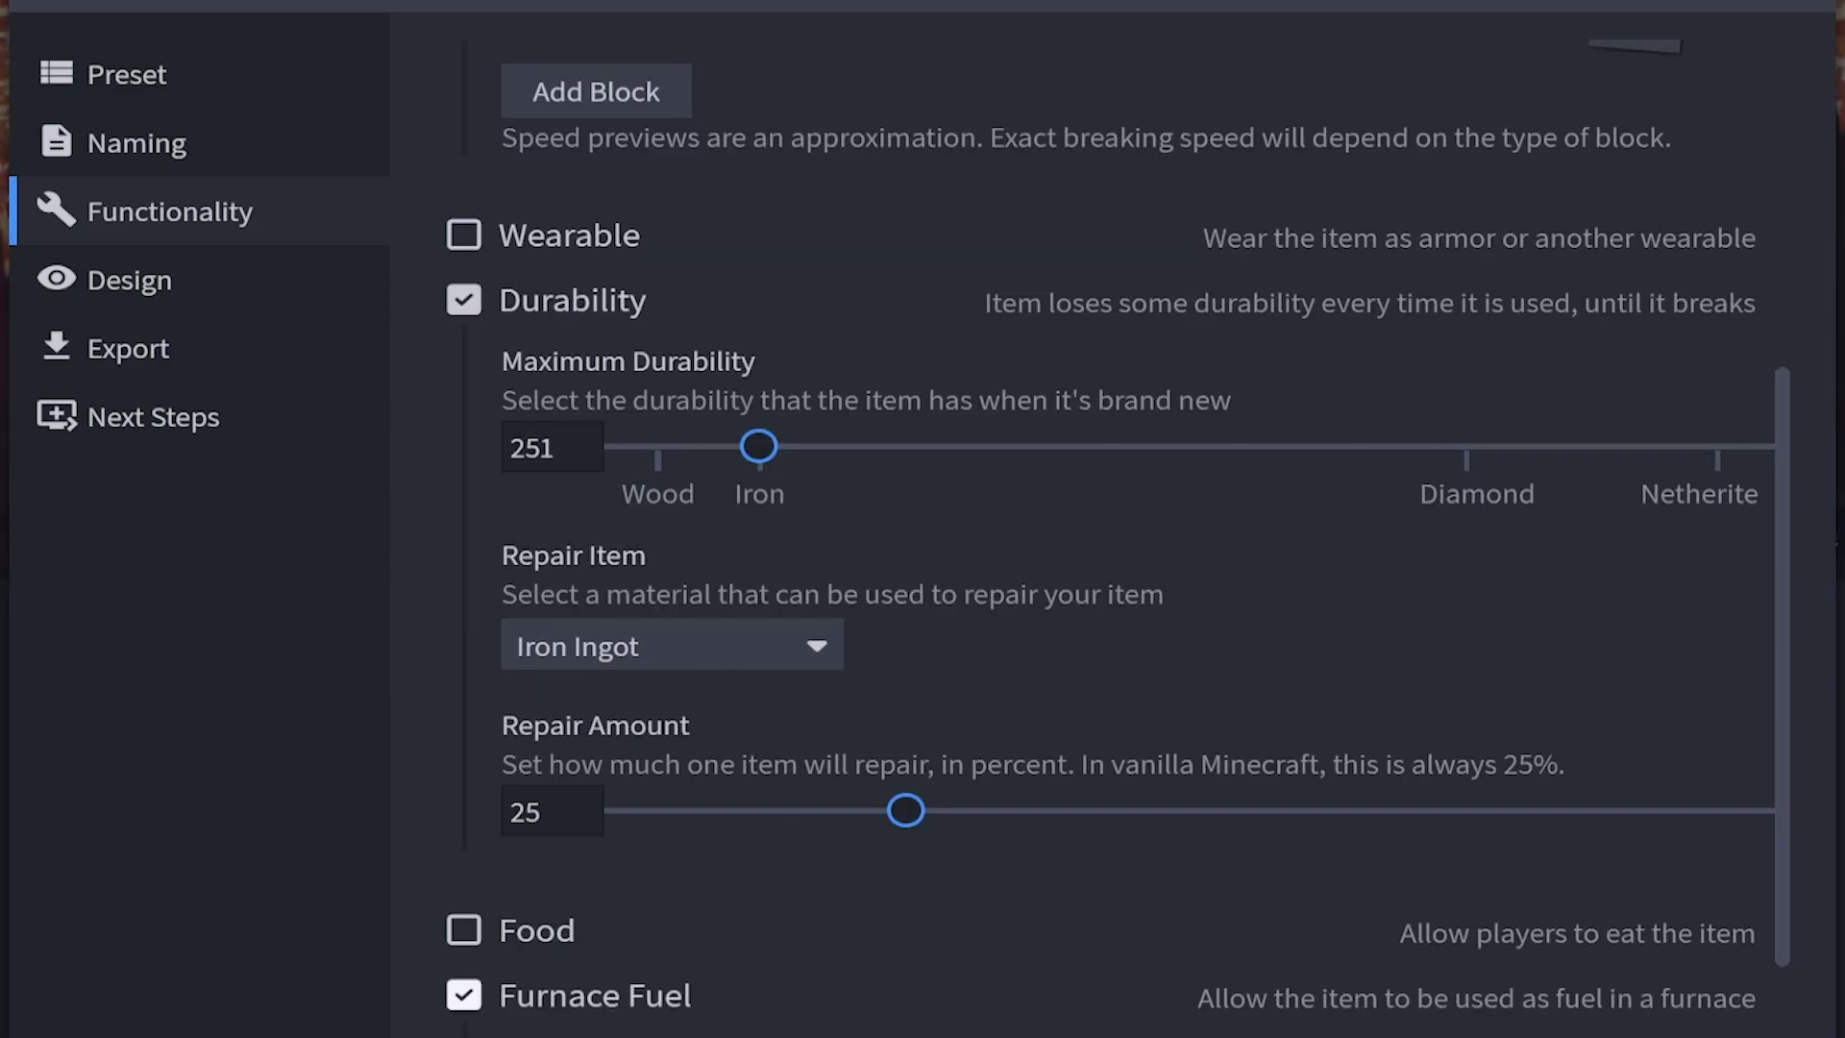
scroll(1083, 525, "down", 2)
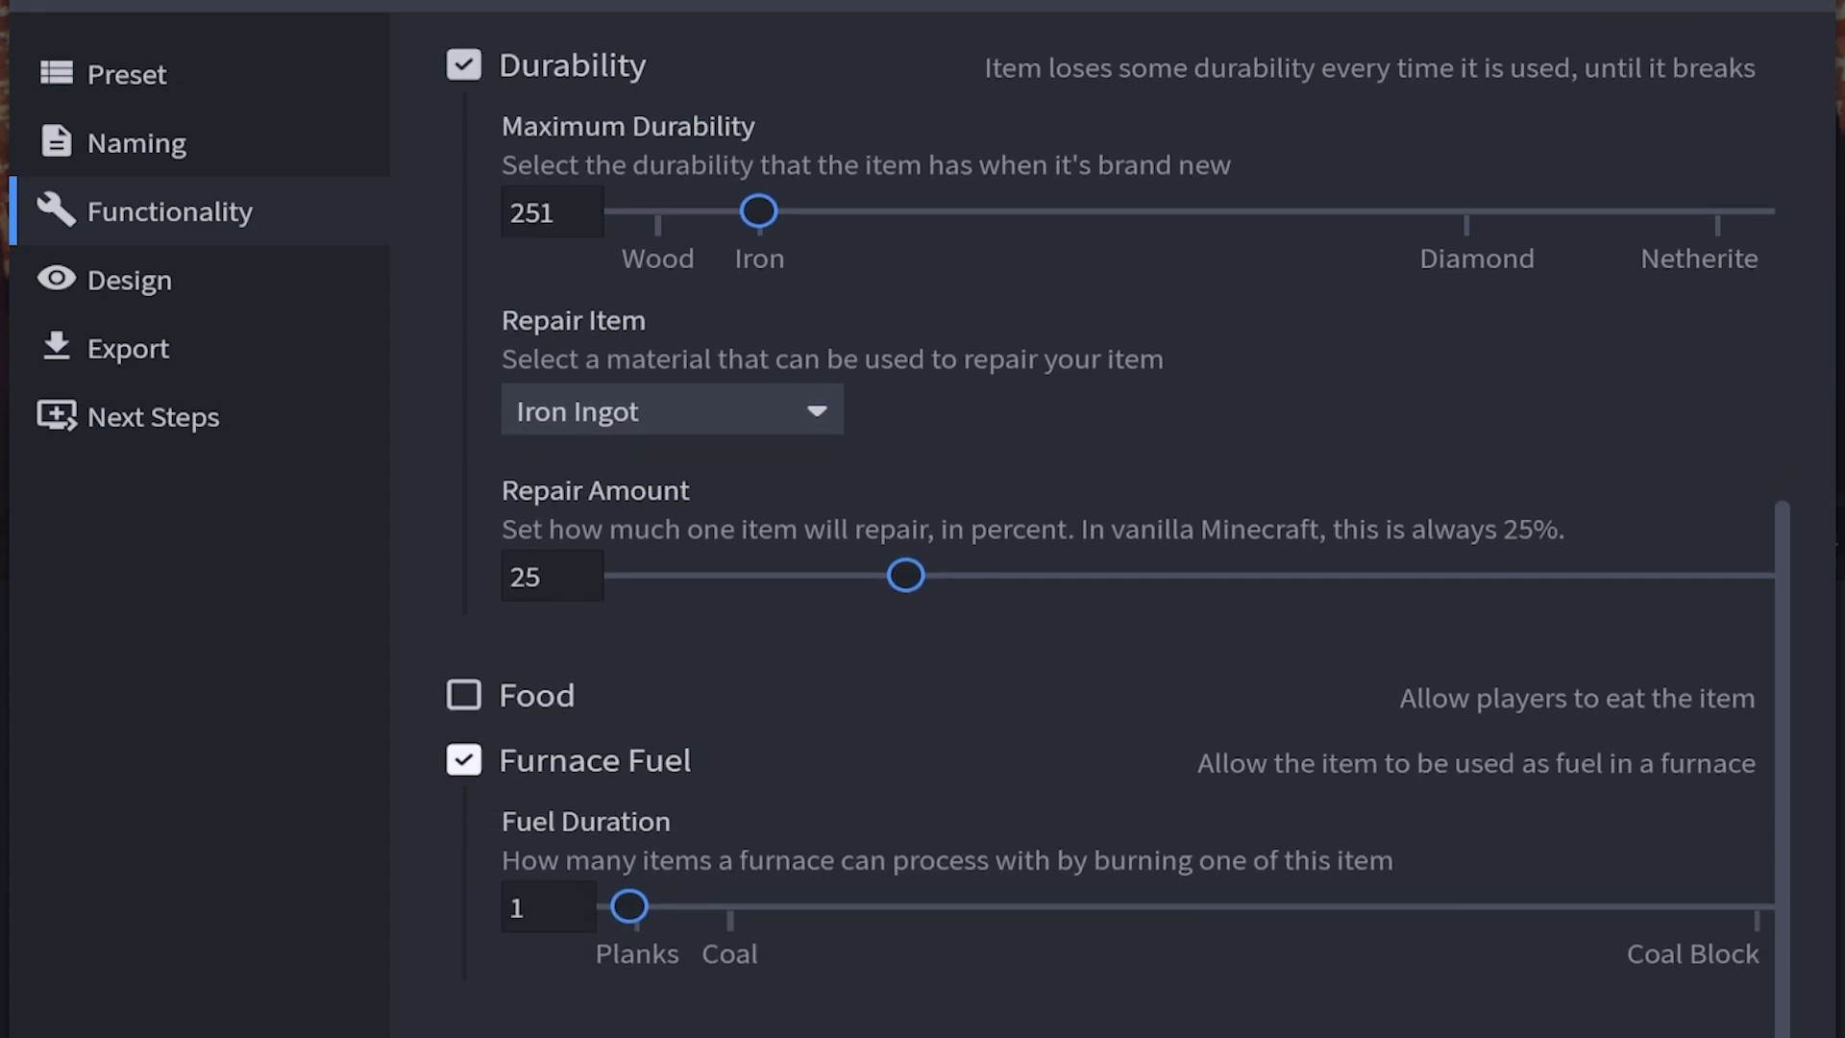
mouse_move(548, 907)
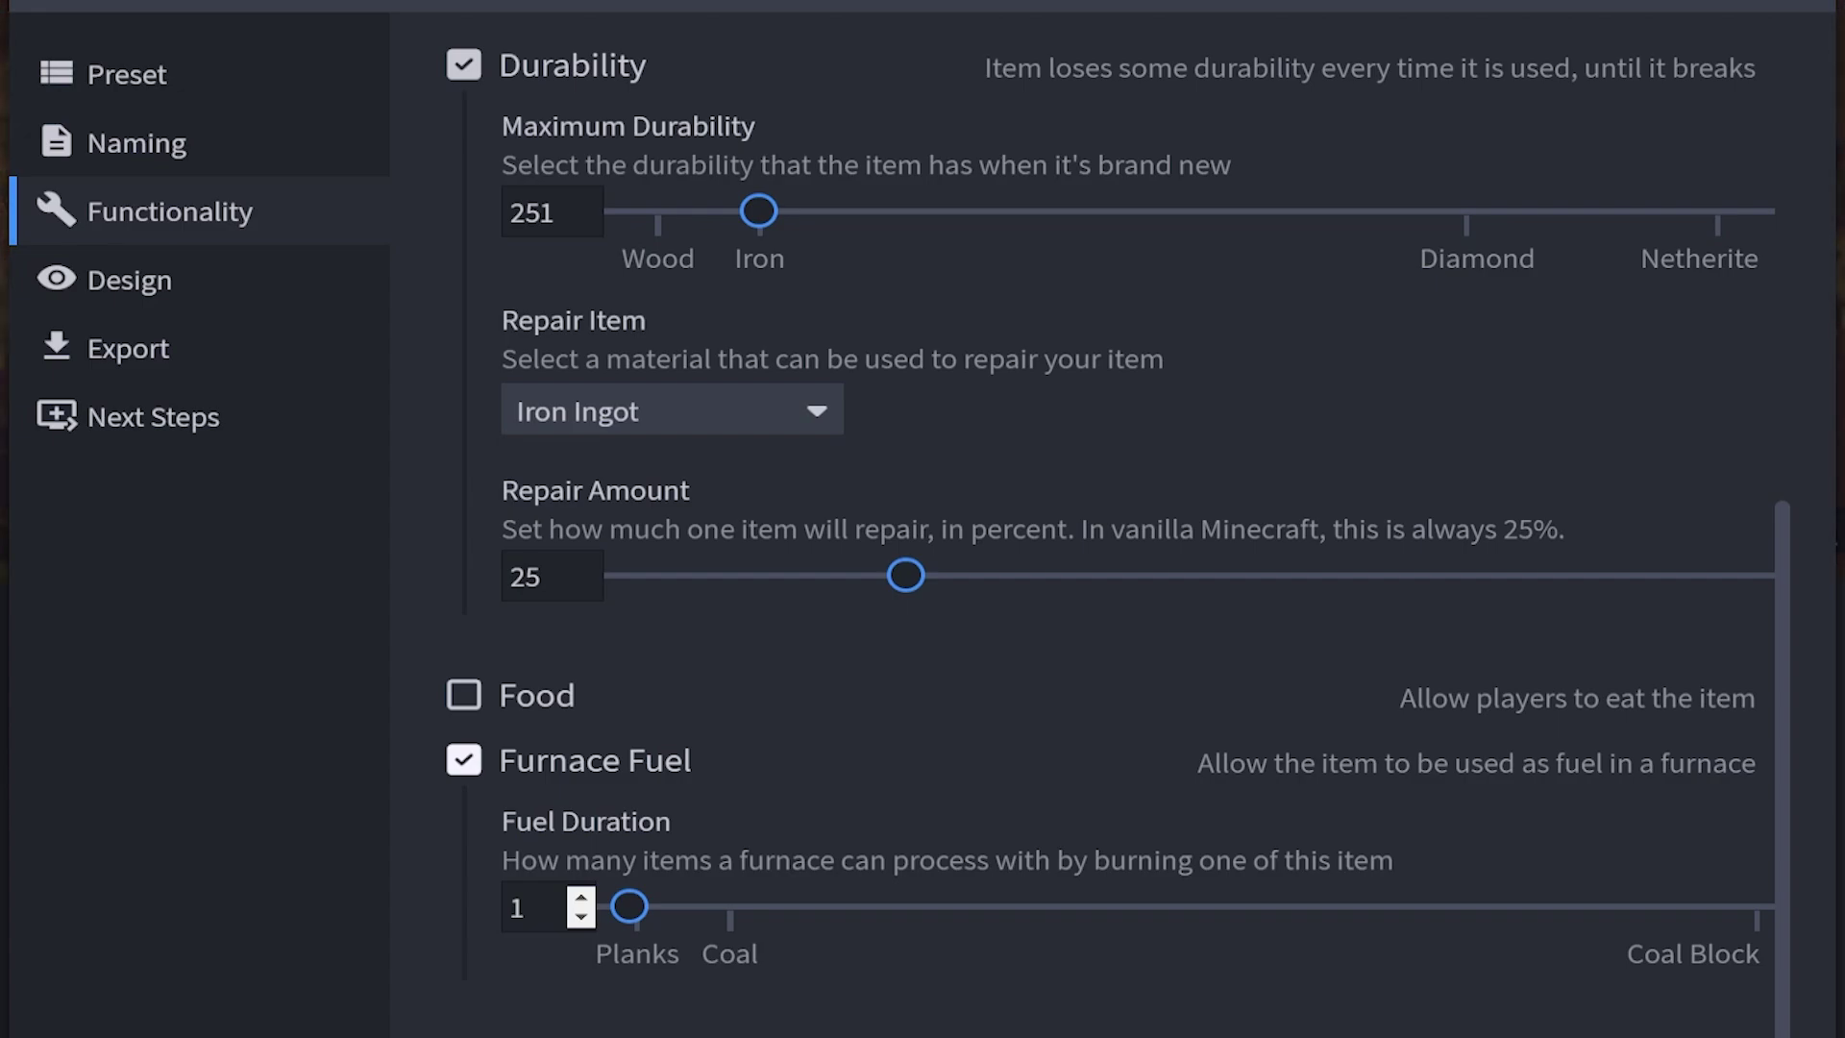
left_click_drag(630, 906, 730, 906)
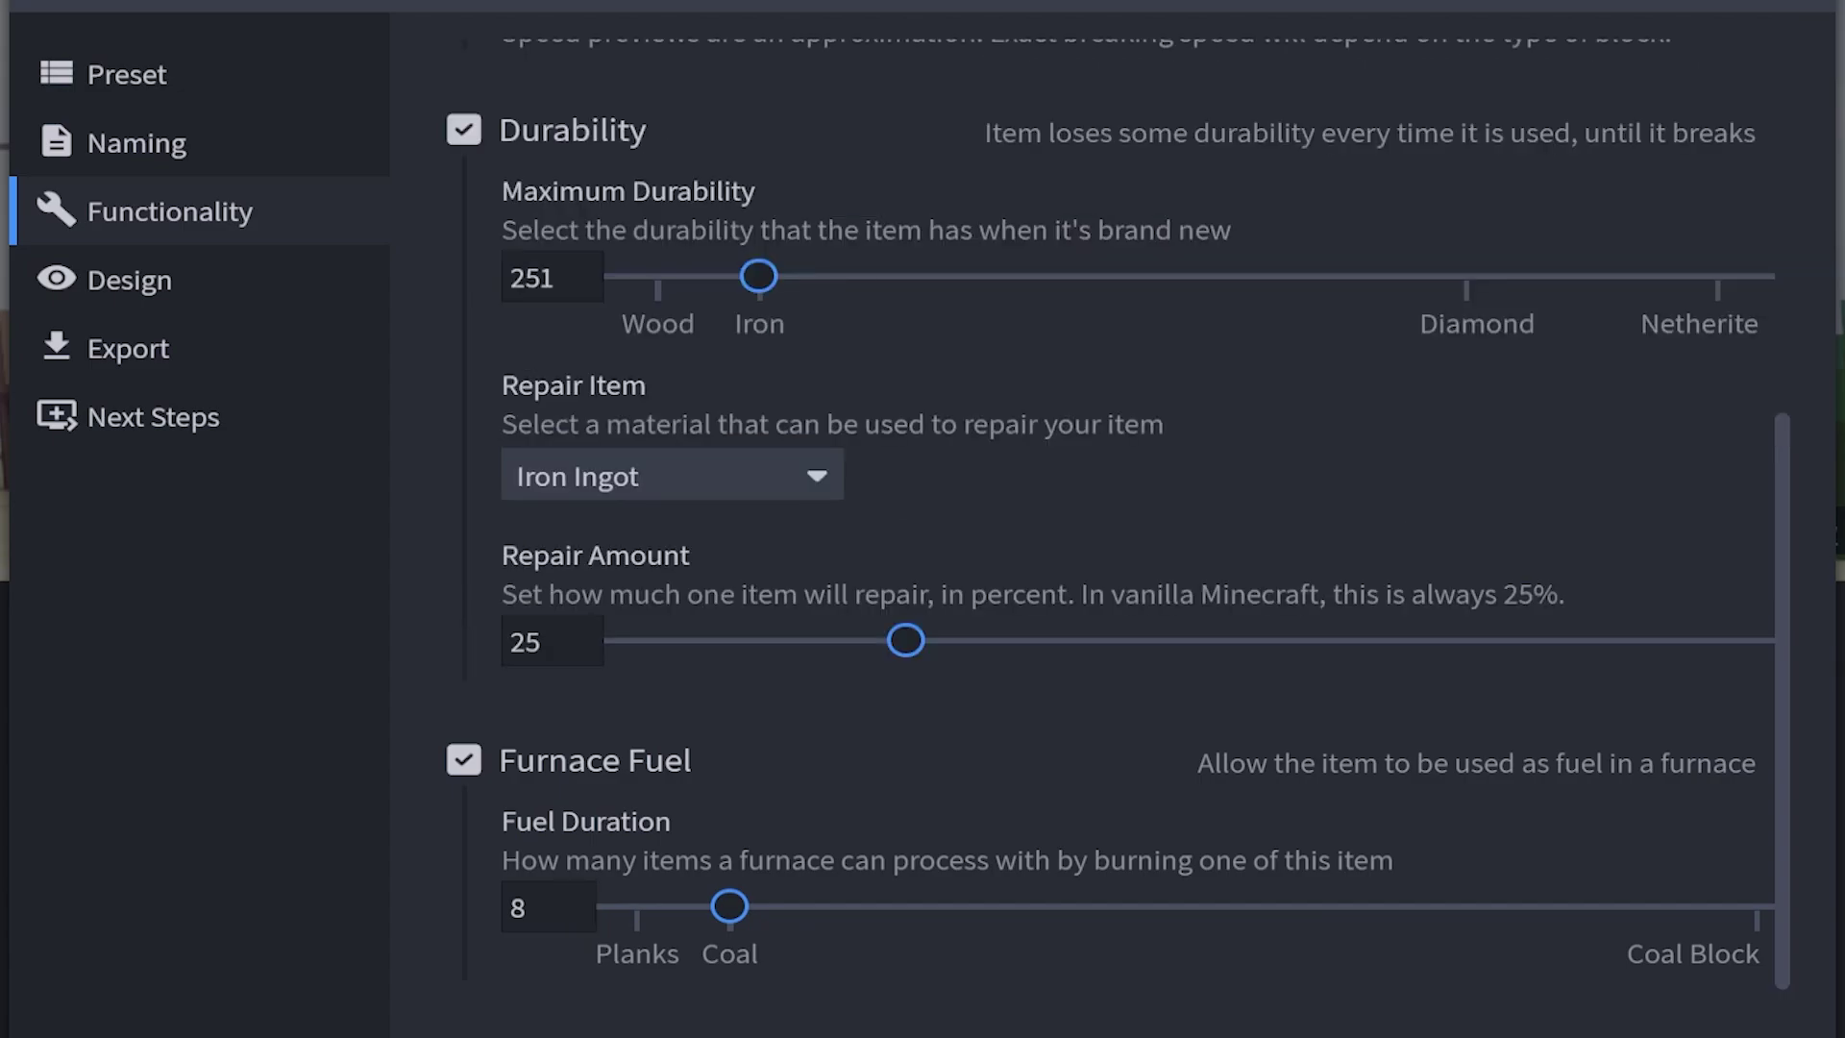
- Browse the entities the tool can place and leave the entity set to Custom ID
scroll(1082, 538, "down", 1)
left_click(671, 975)
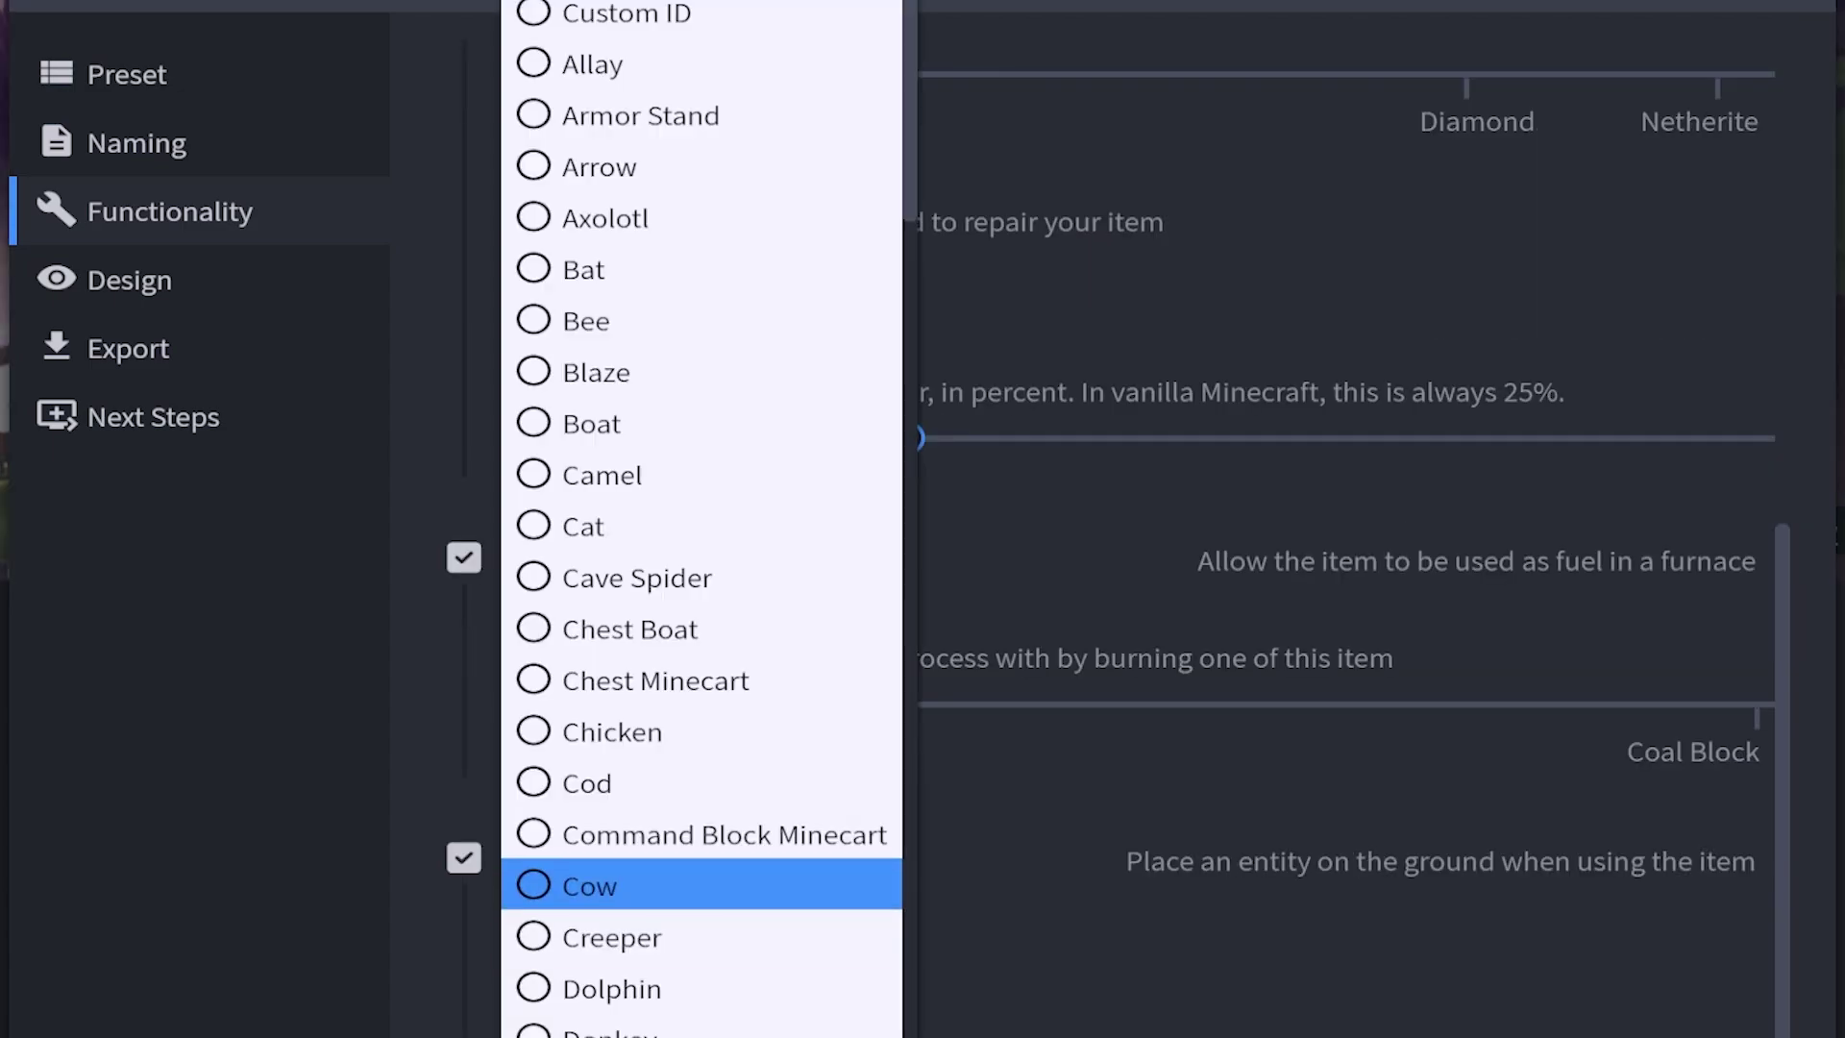
key("Down")
key("Up")
key("Up")
key("Up")
key("Up")
key("Up")
key("Up")
key("Up")
key("Up")
key("Up")
key("Up")
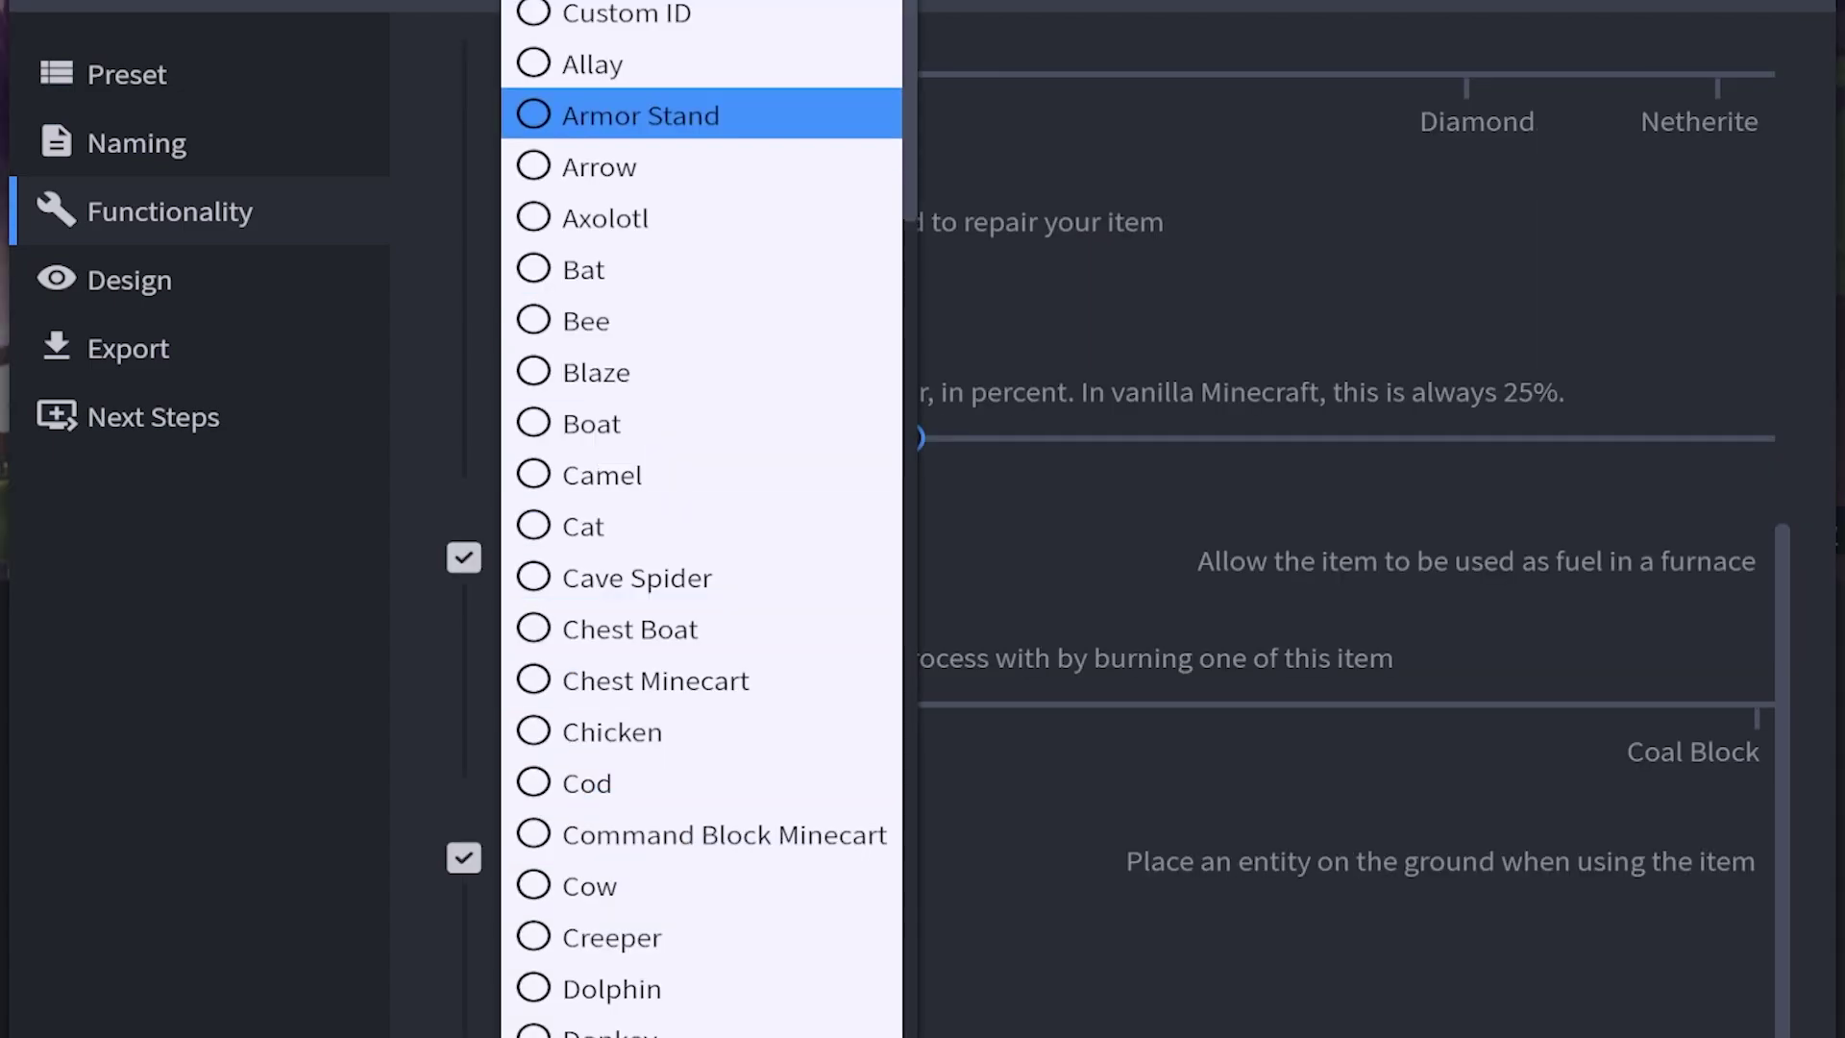
key("Return")
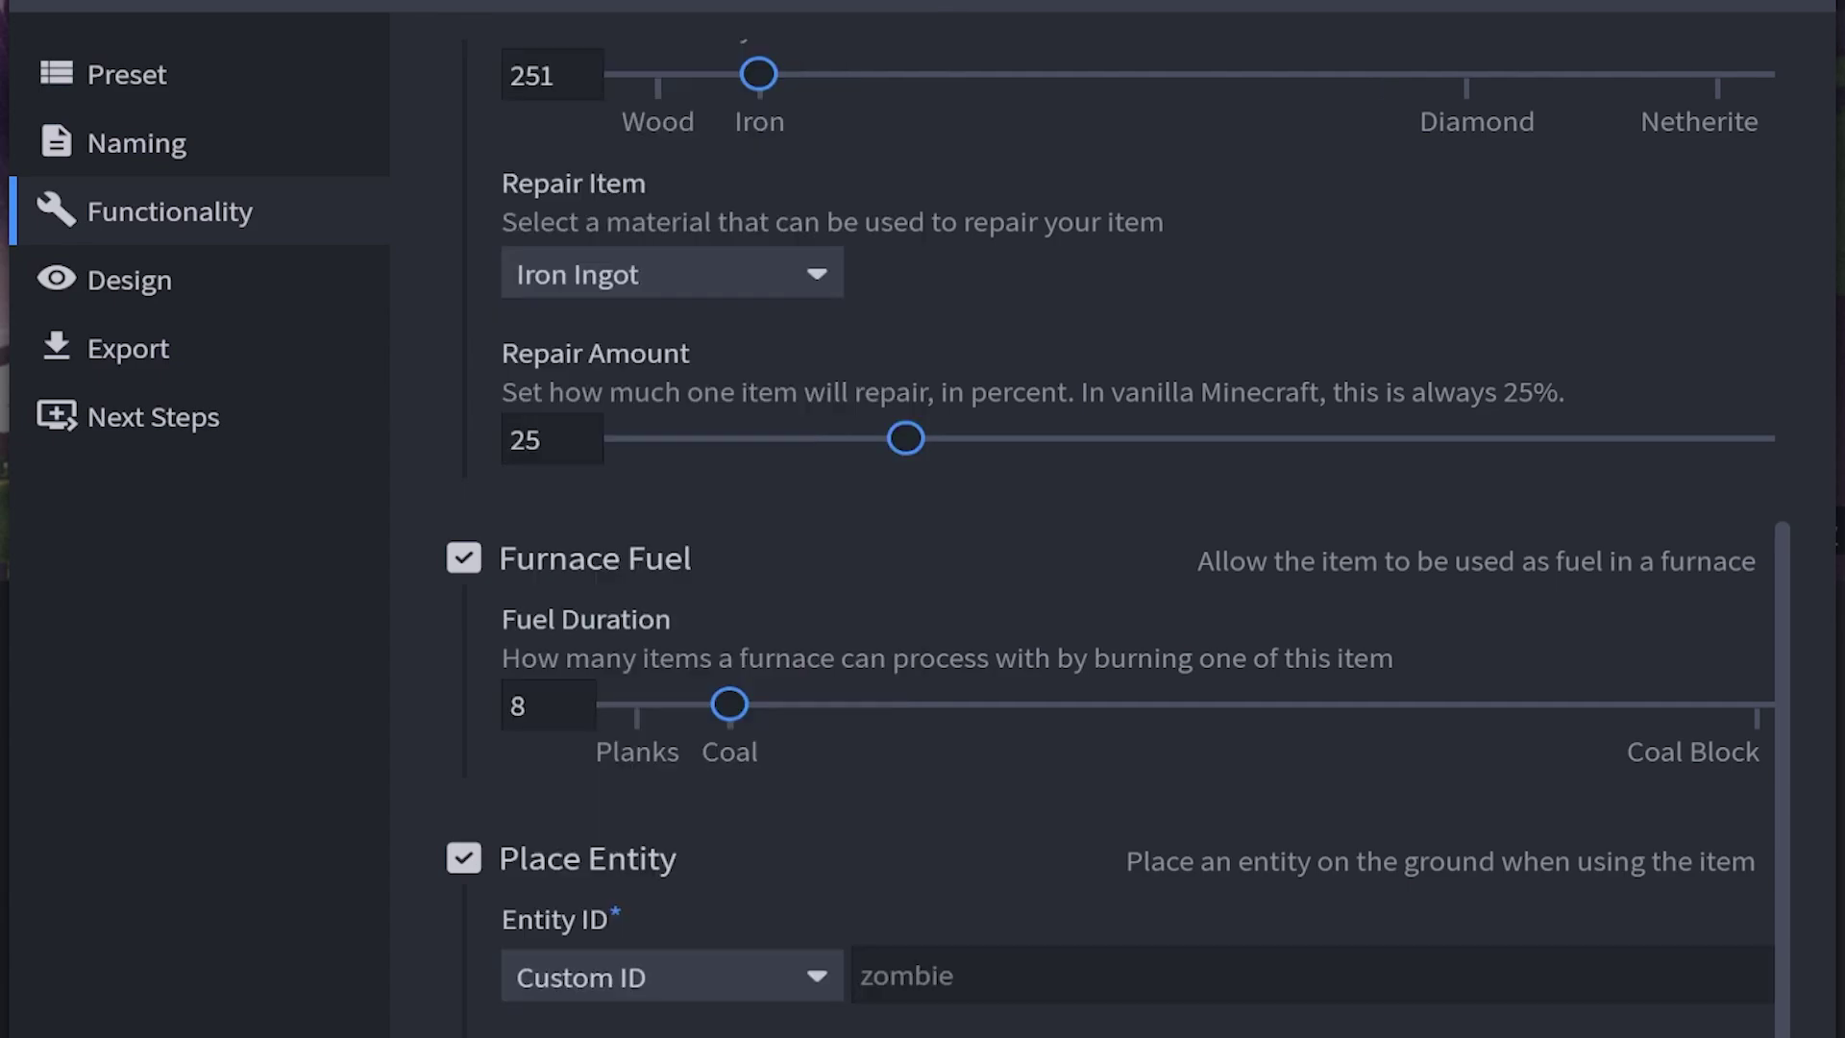
- Turn off the tool's Furnace Fuel and Place Entity functions
scroll(1086, 538, "up", 2)
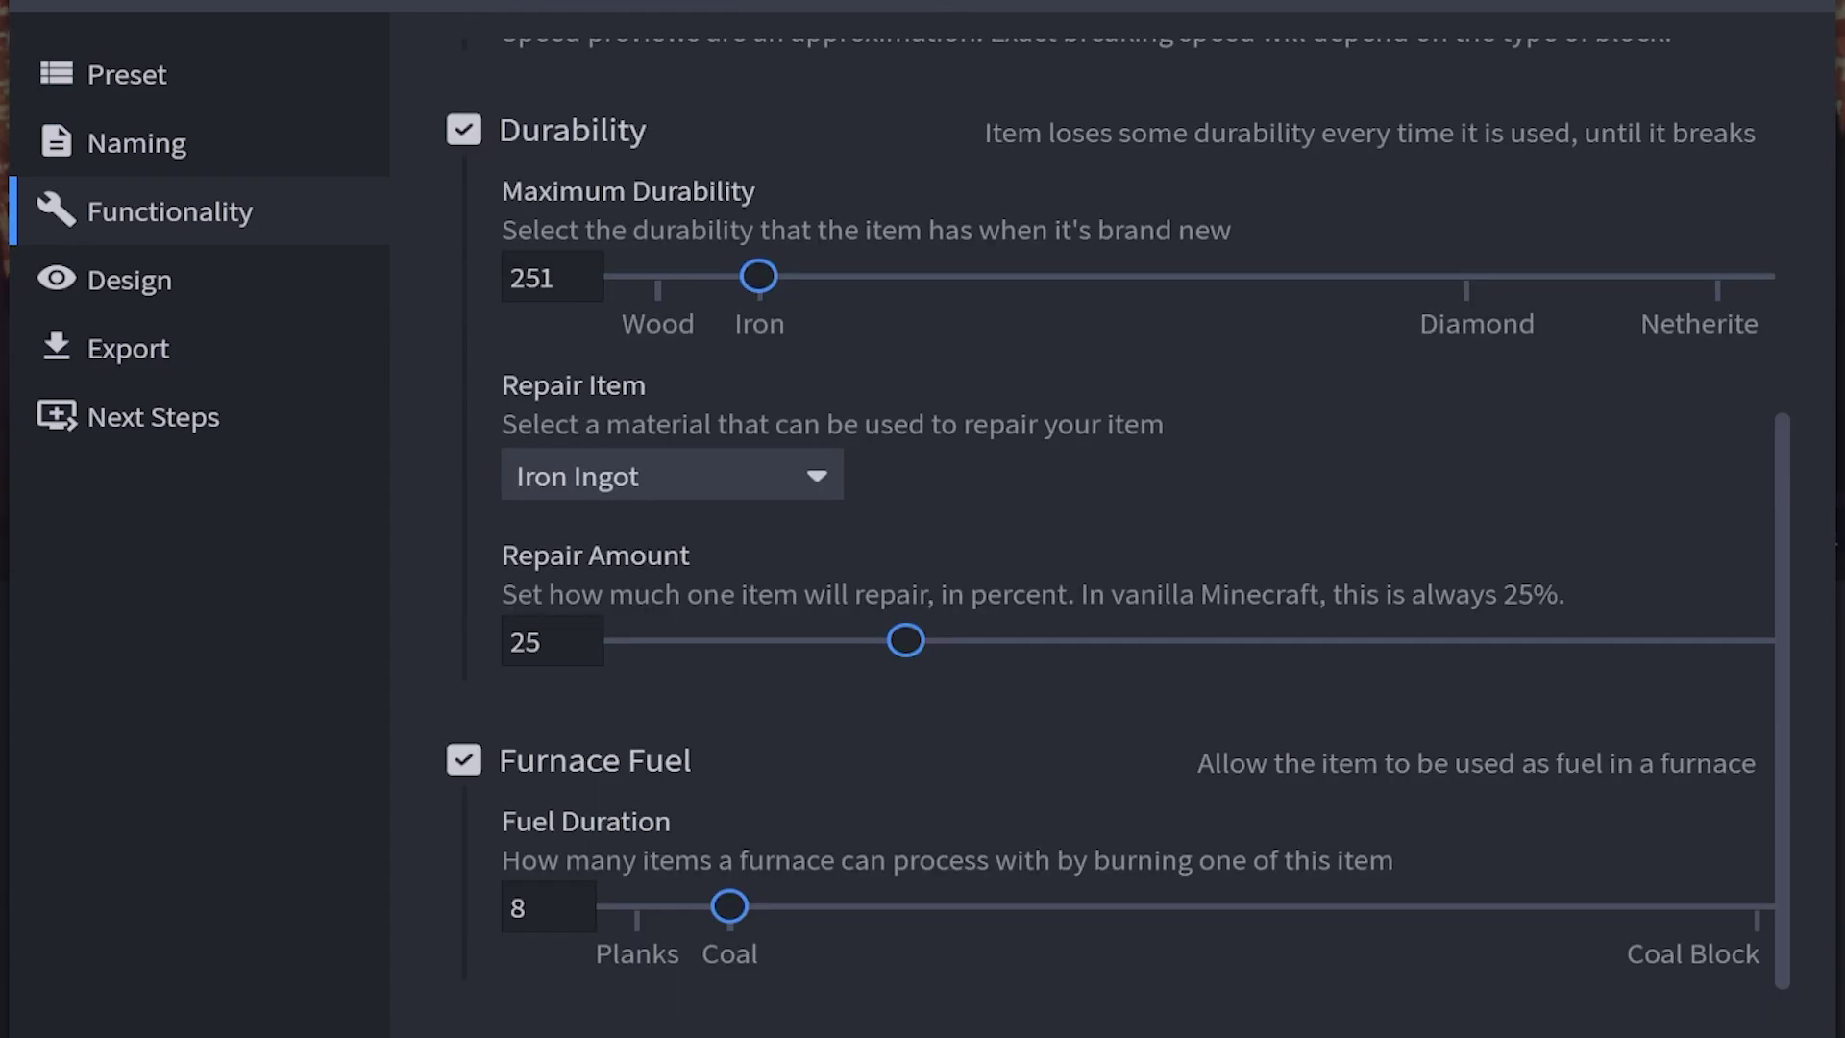
left_click(463, 760)
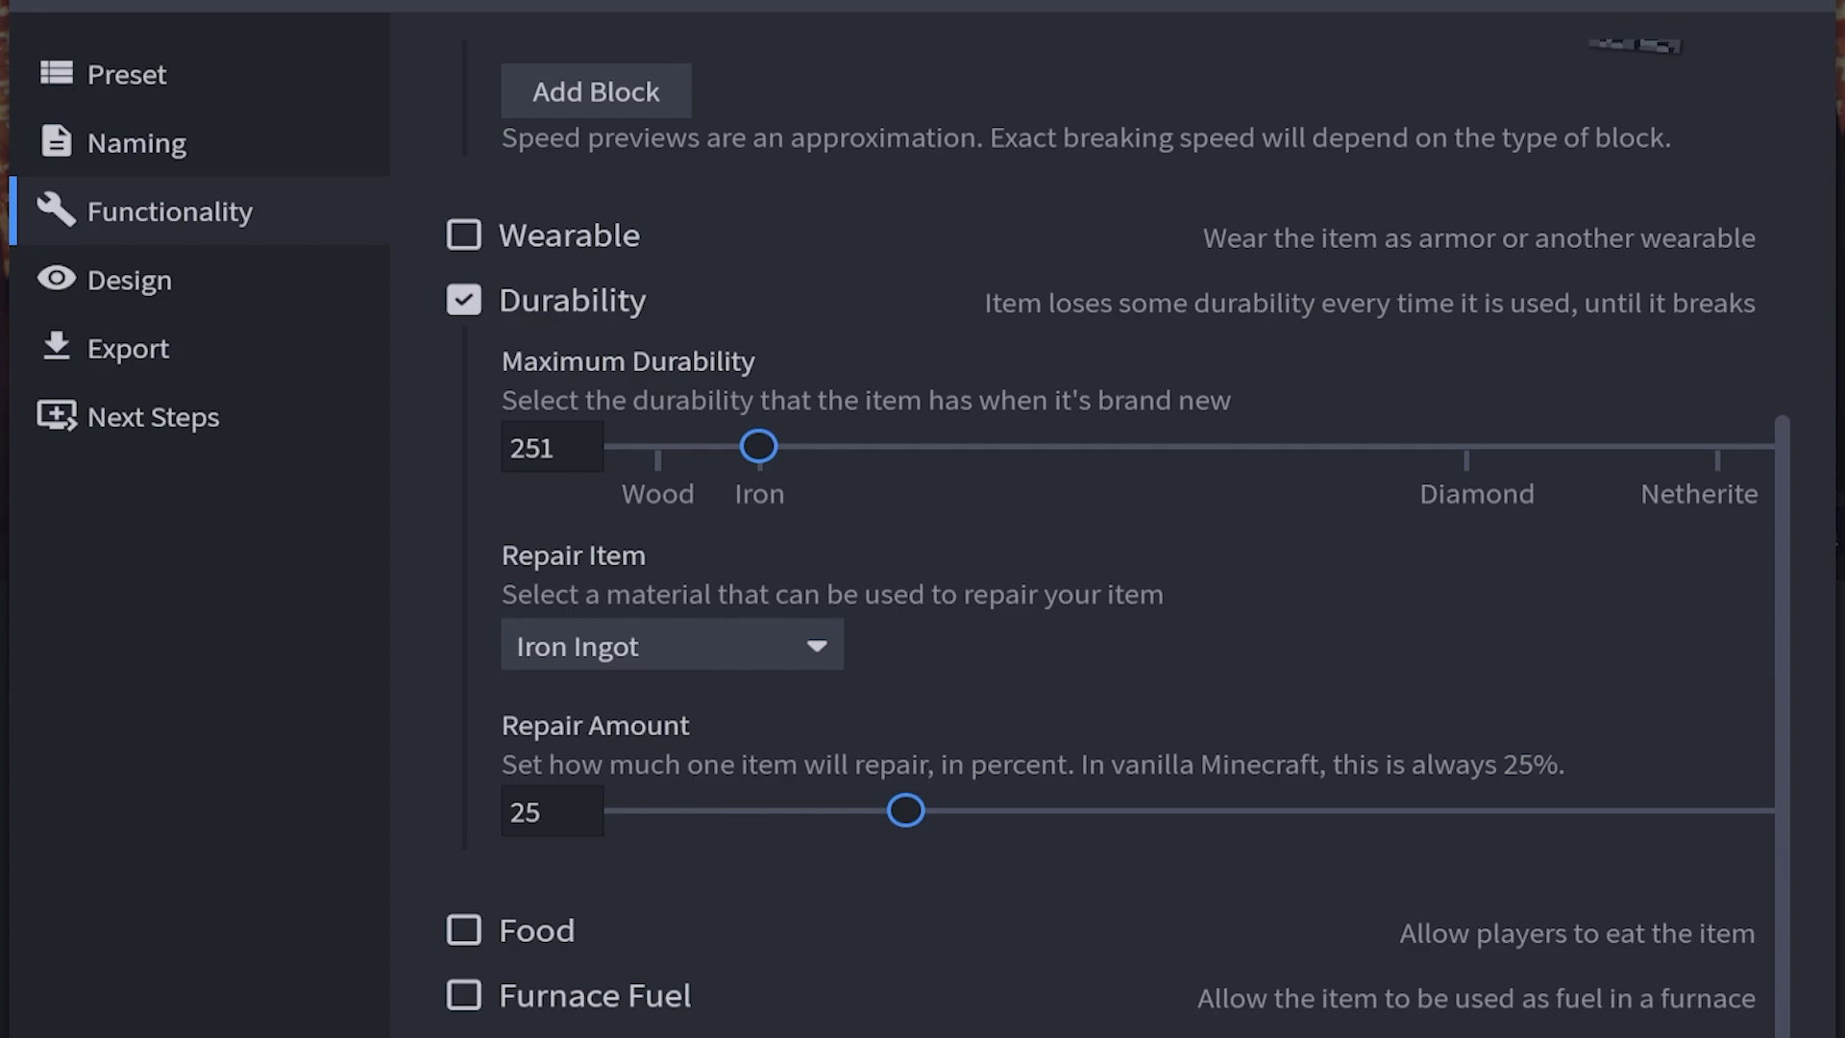
- Give the tool the Icon + 3D Model design and integrate it into the Test Items behavior pack
left_click(129, 280)
left_click(1156, 385)
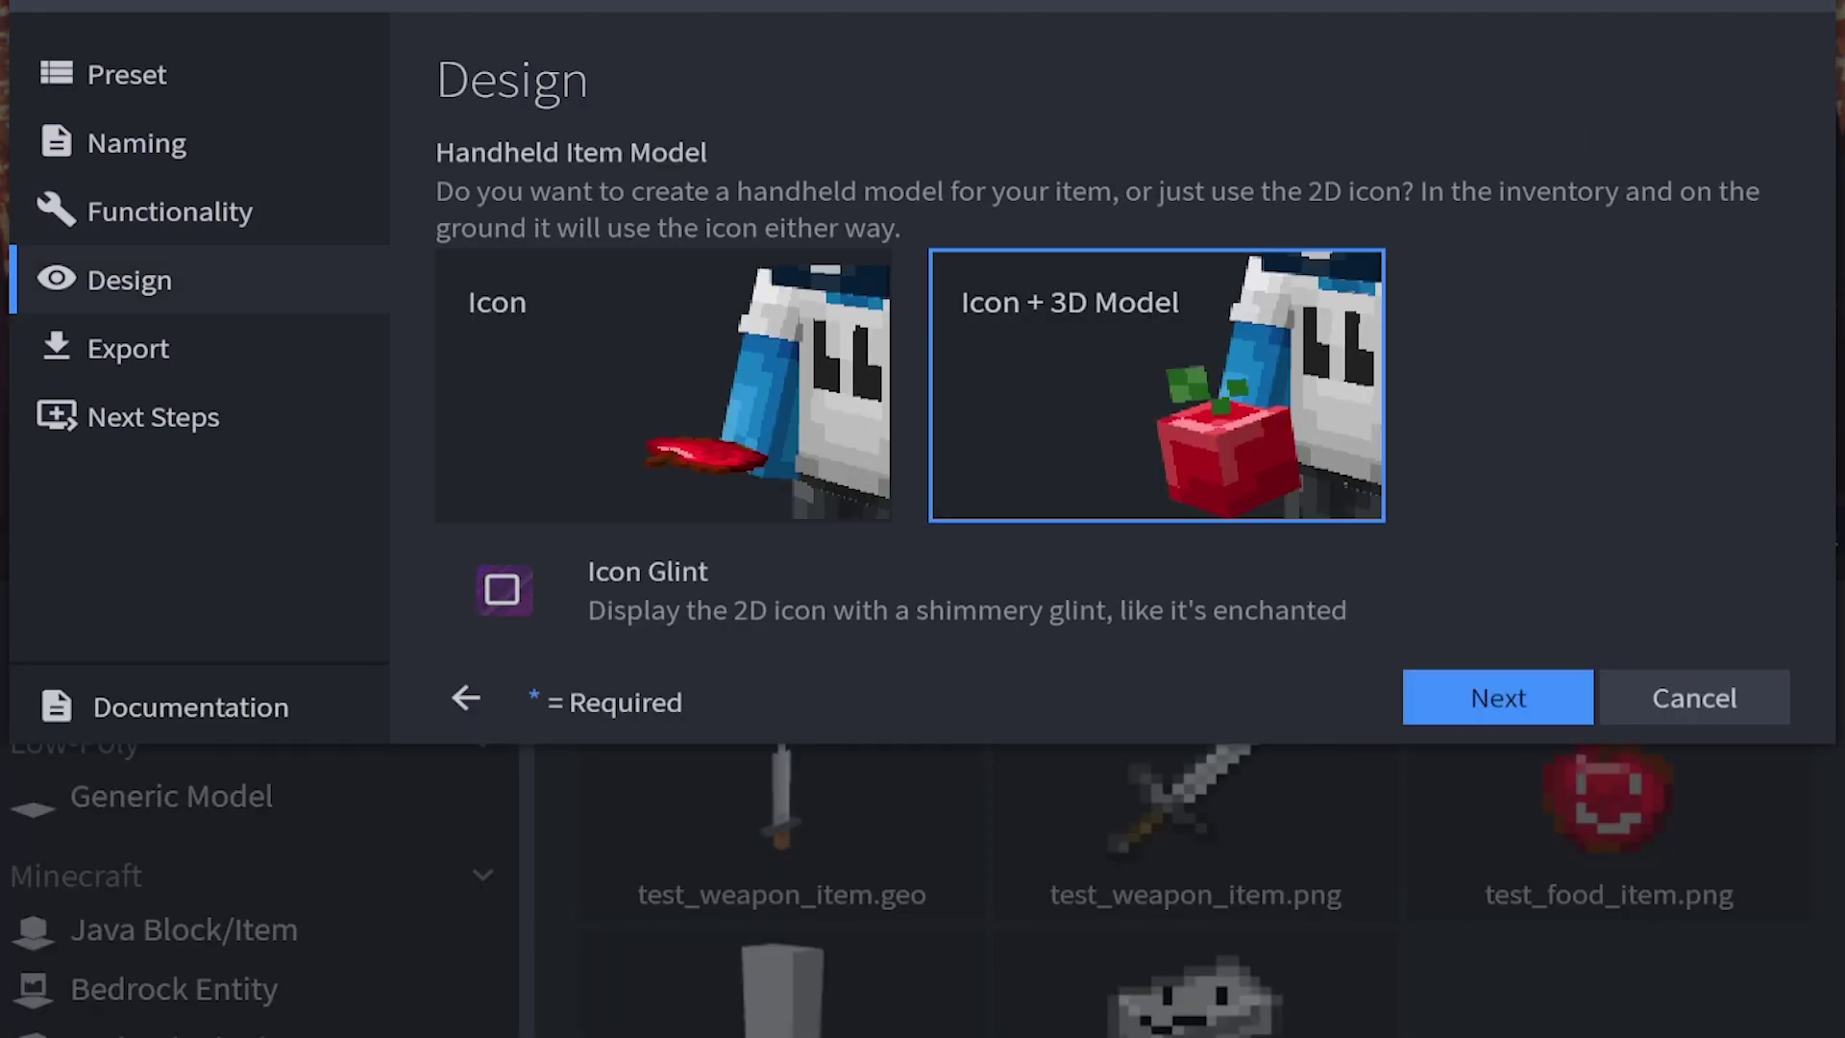
left_click(1498, 697)
left_click(1117, 304)
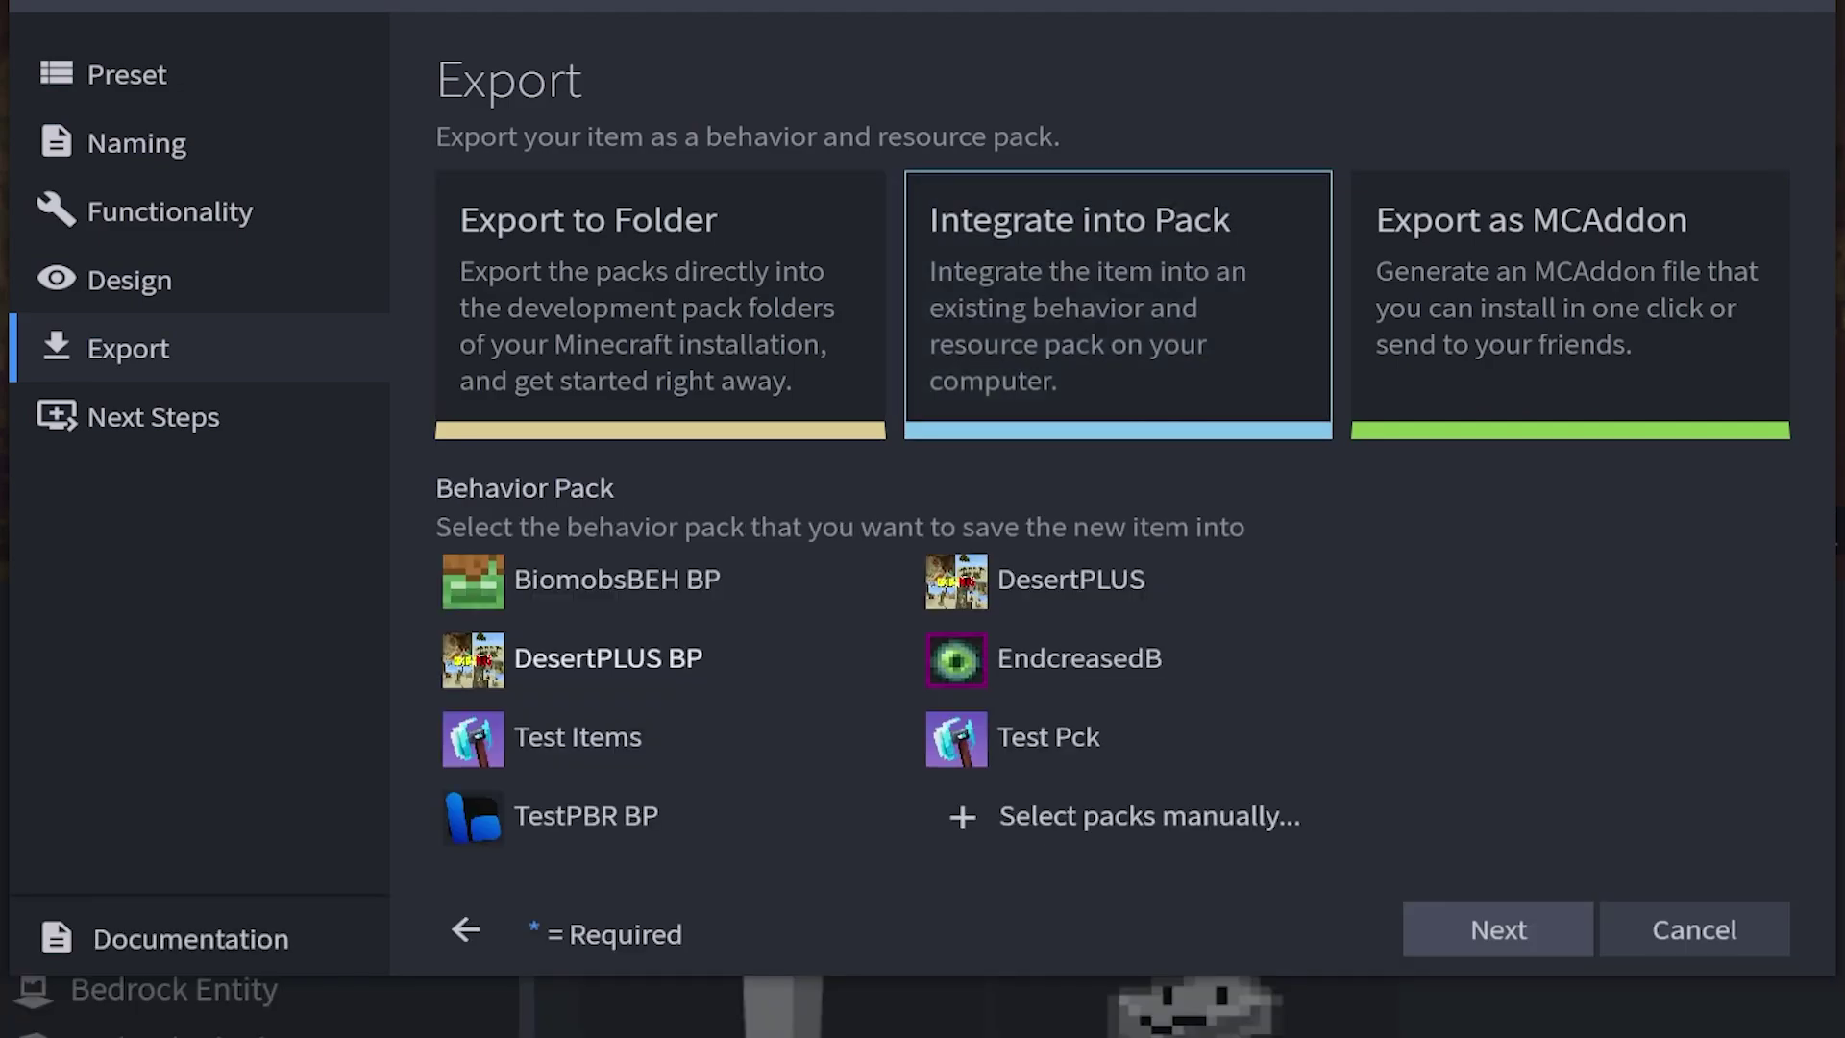
left_click(590, 738)
left_click(1498, 929)
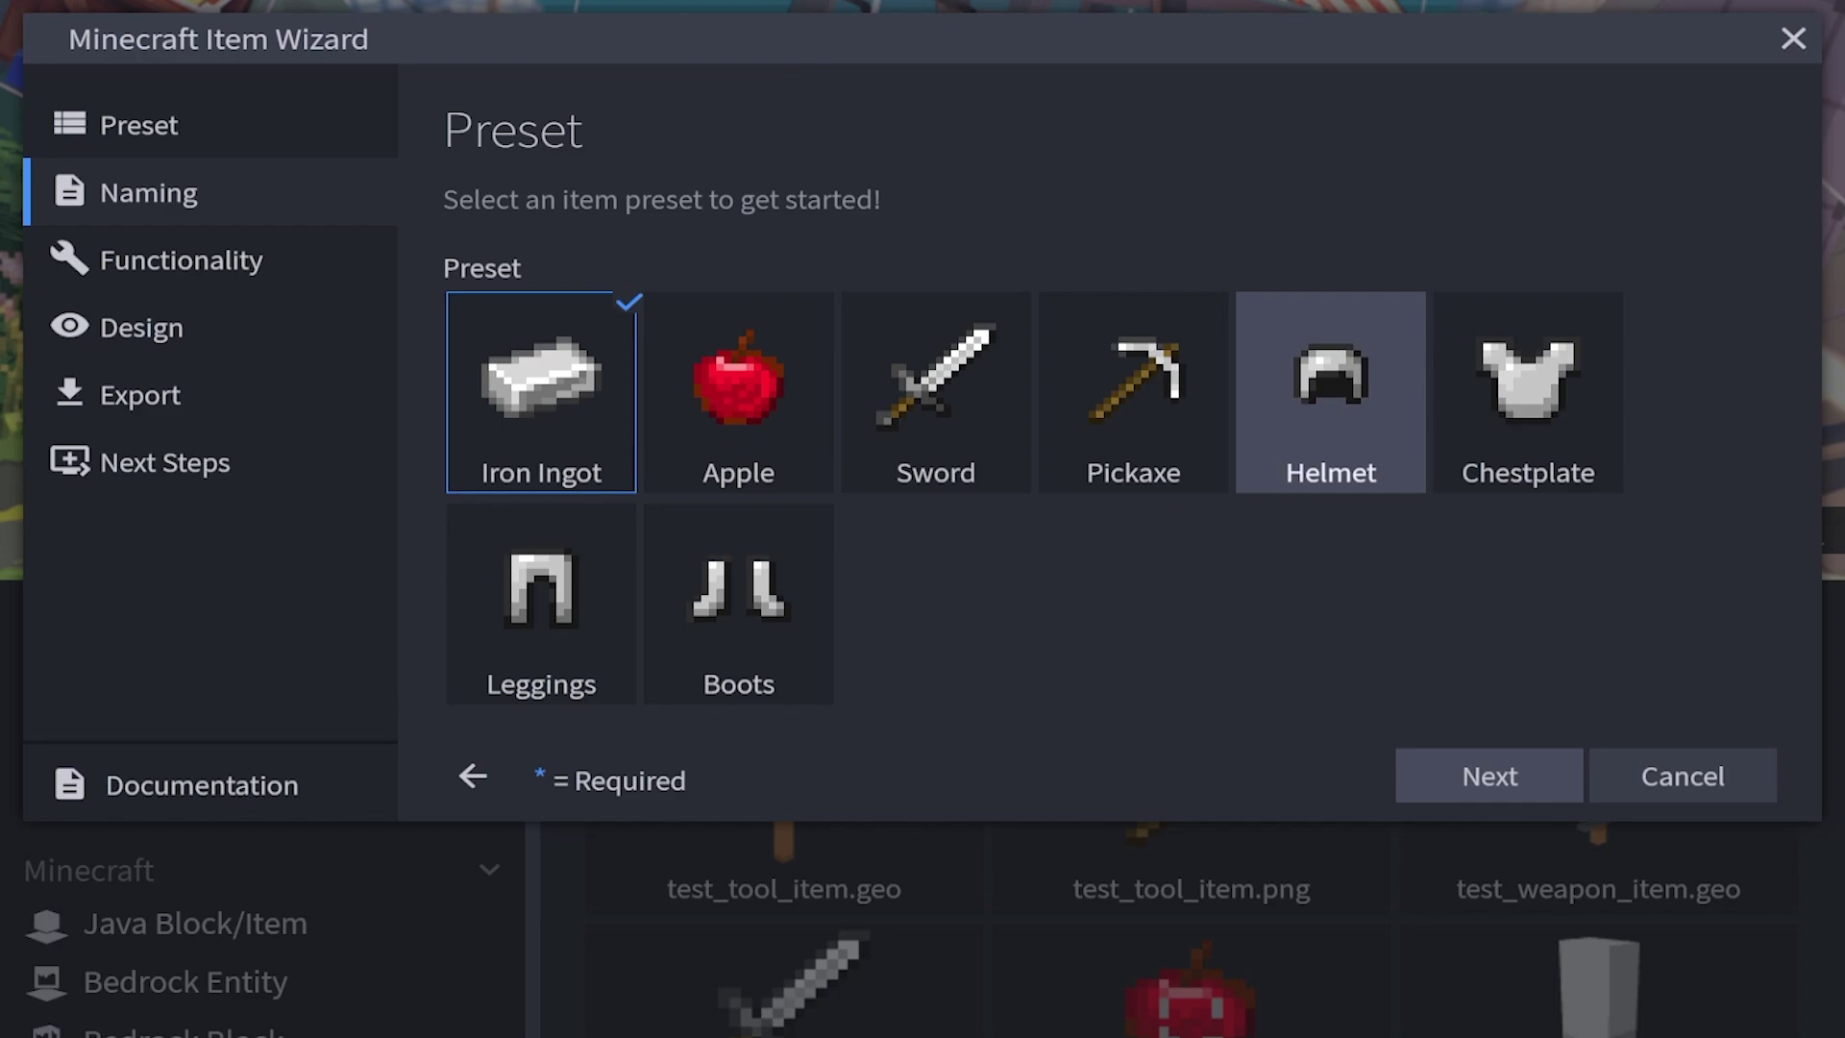
- Start a new item from the Helmet preset, named Test Helmet with the identifier forge:test_helmet
left_click(1330, 392)
left_click(1489, 777)
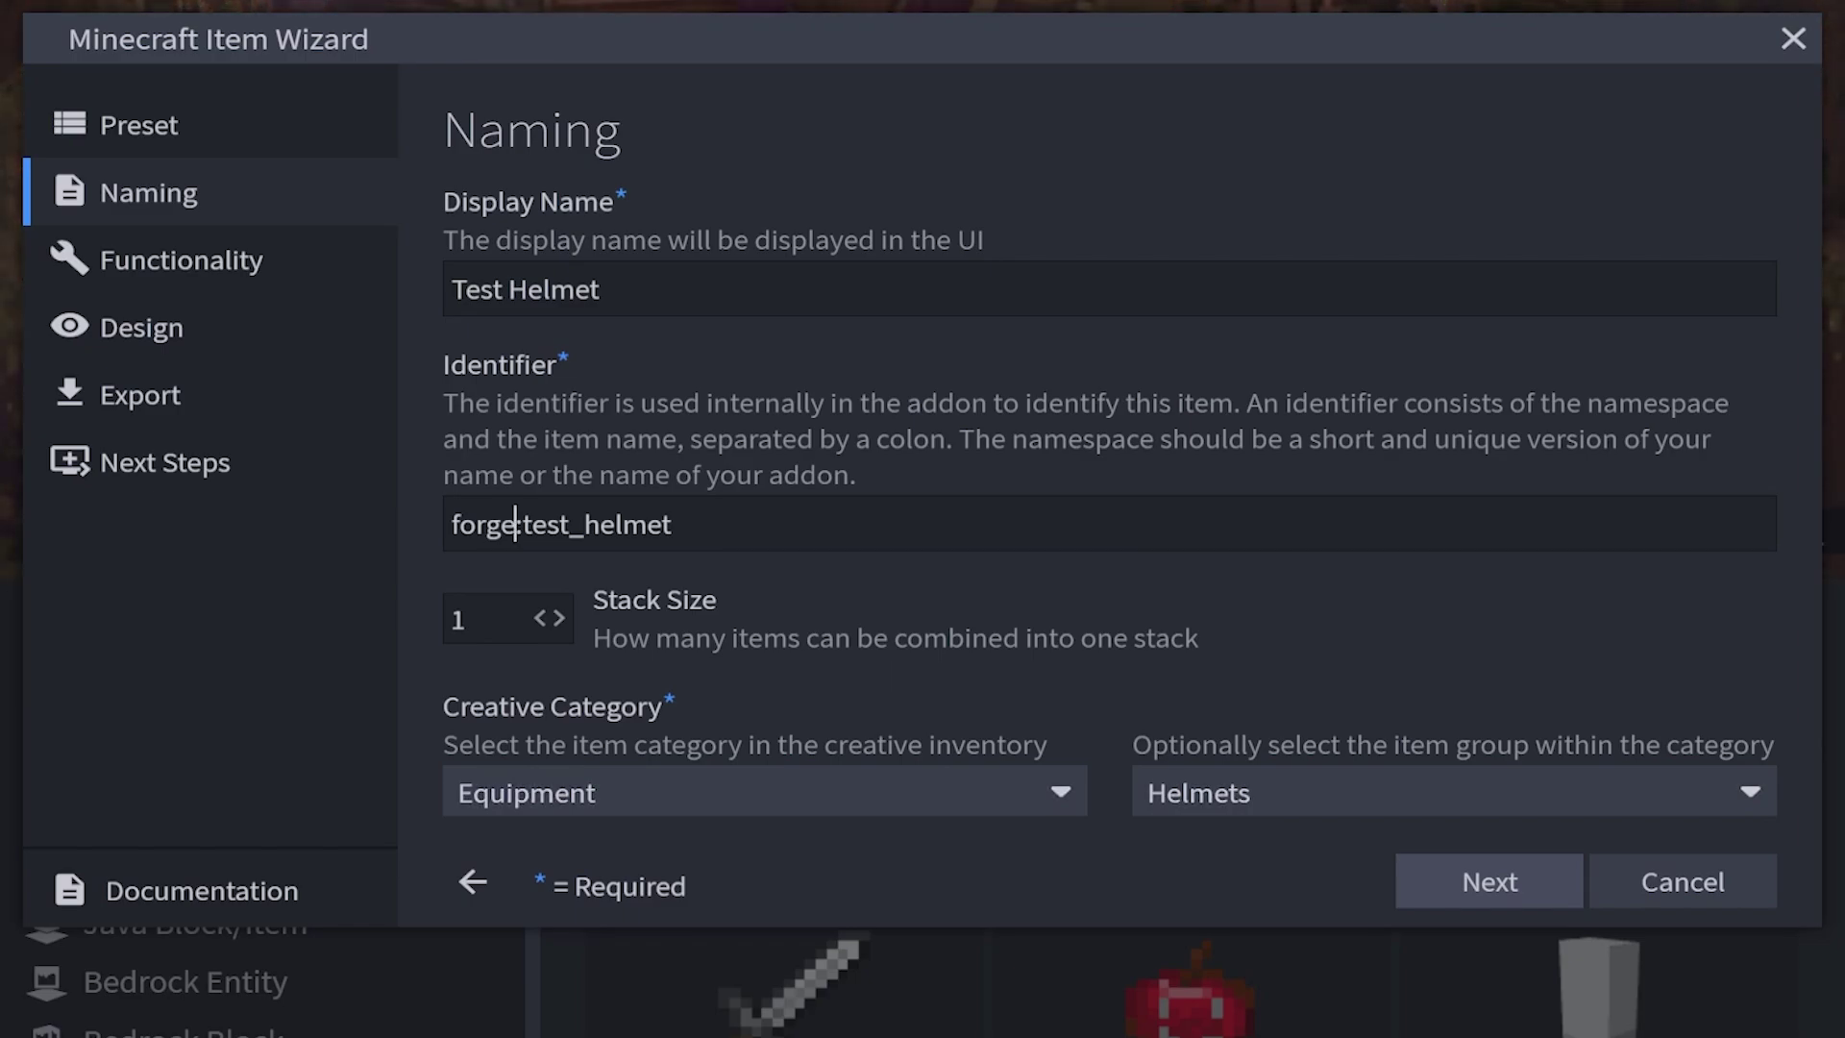
key("Return")
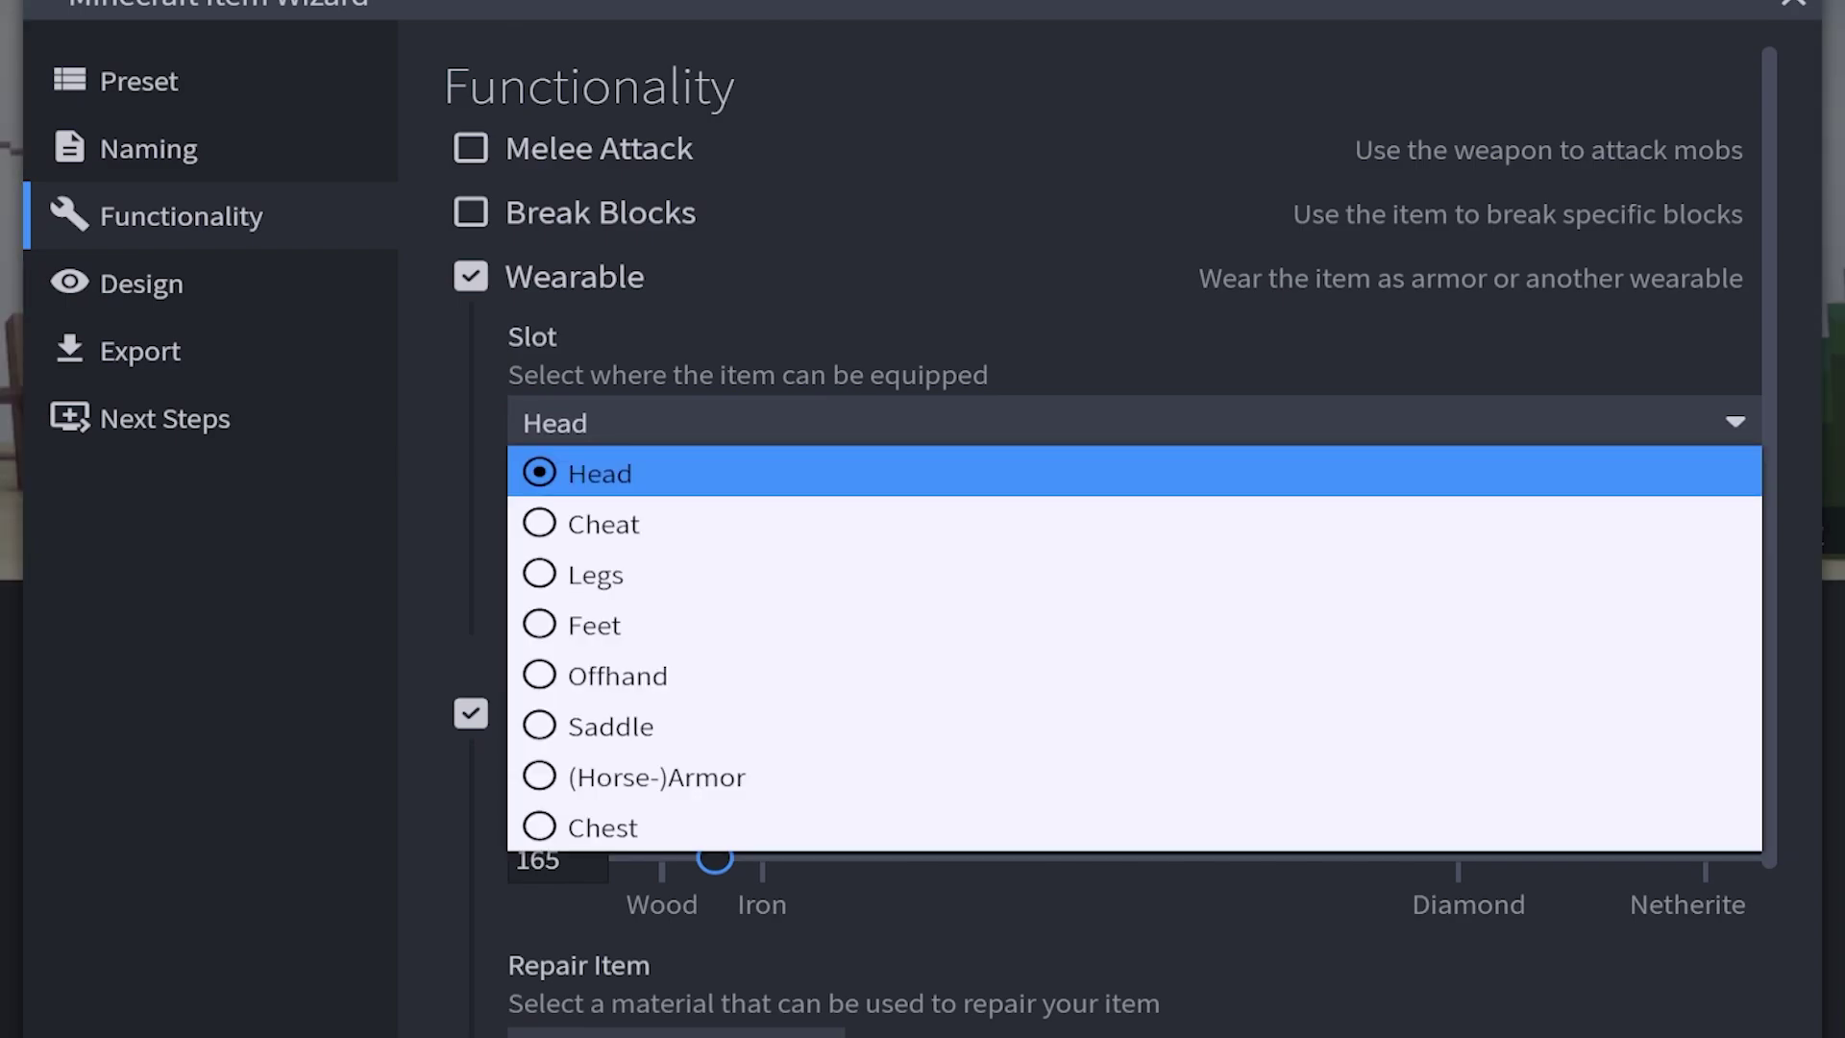
- Browse the equipment slots offered for the wearable helmet and keep the slot set to Head
key("Down")
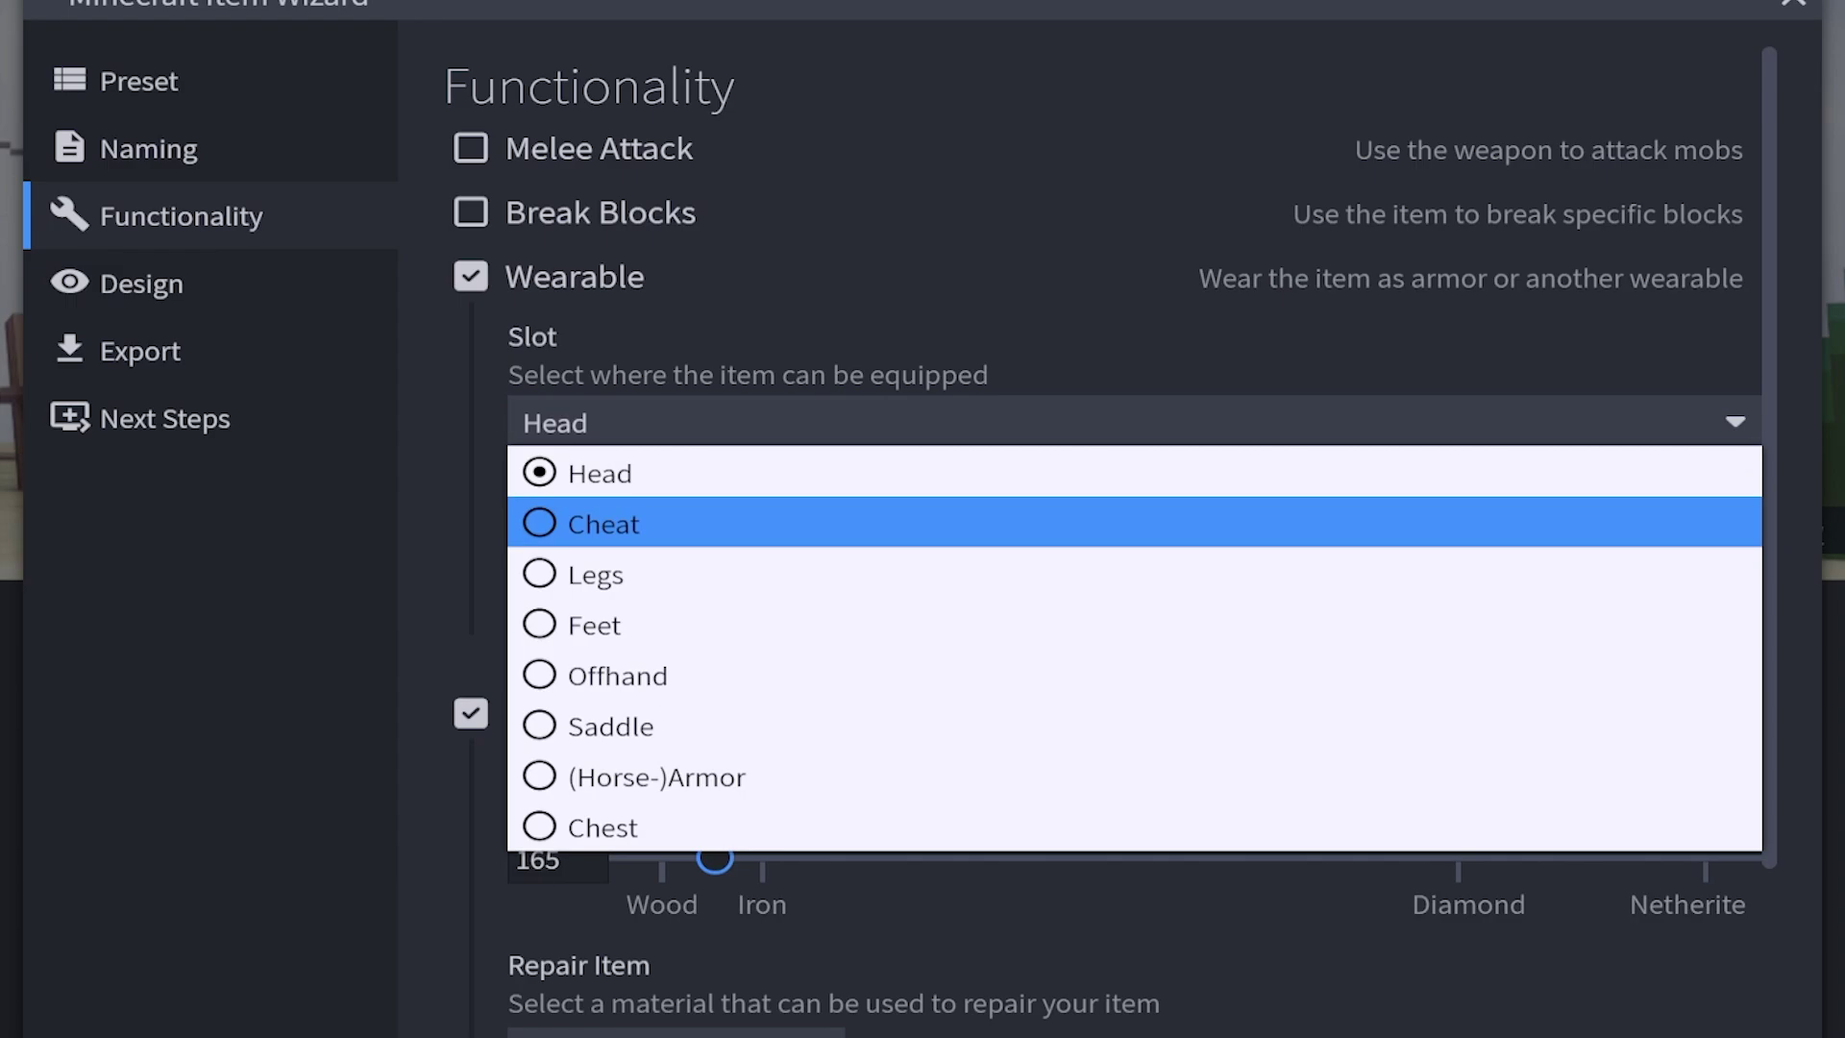
key("Down")
key("Down")
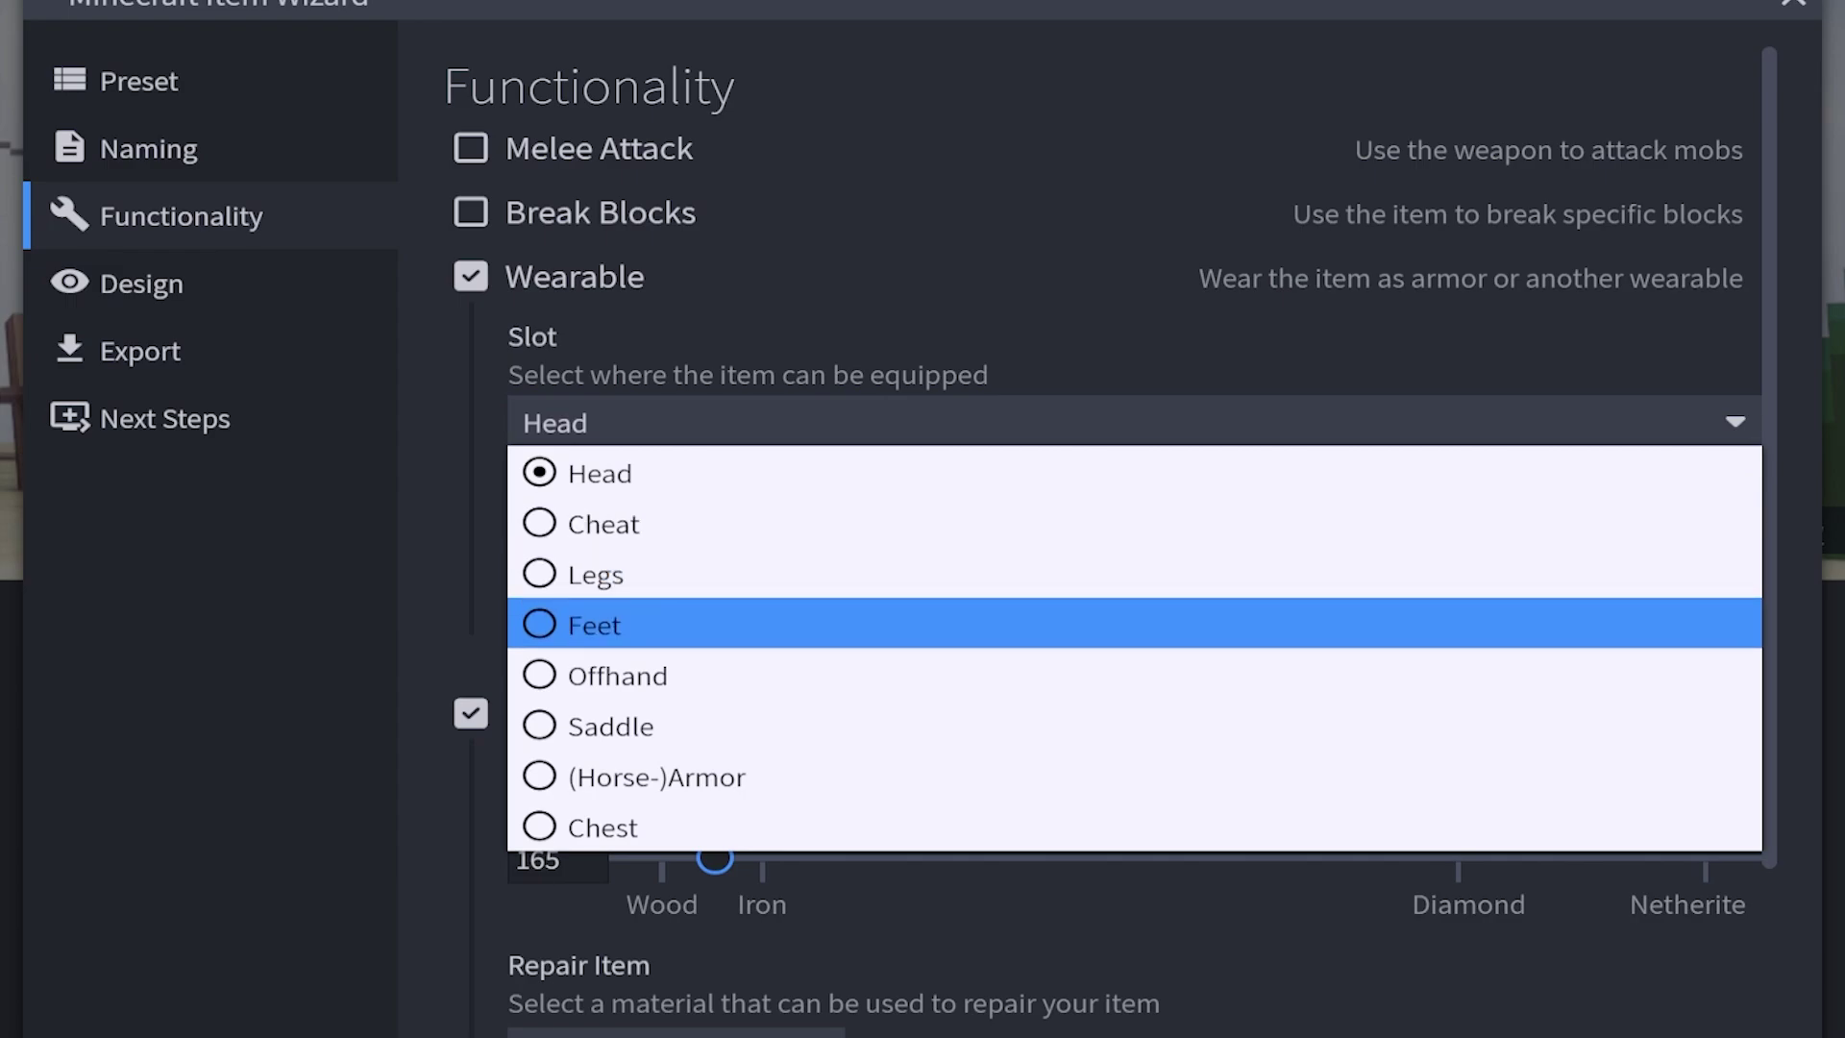
key("Down")
key("Down")
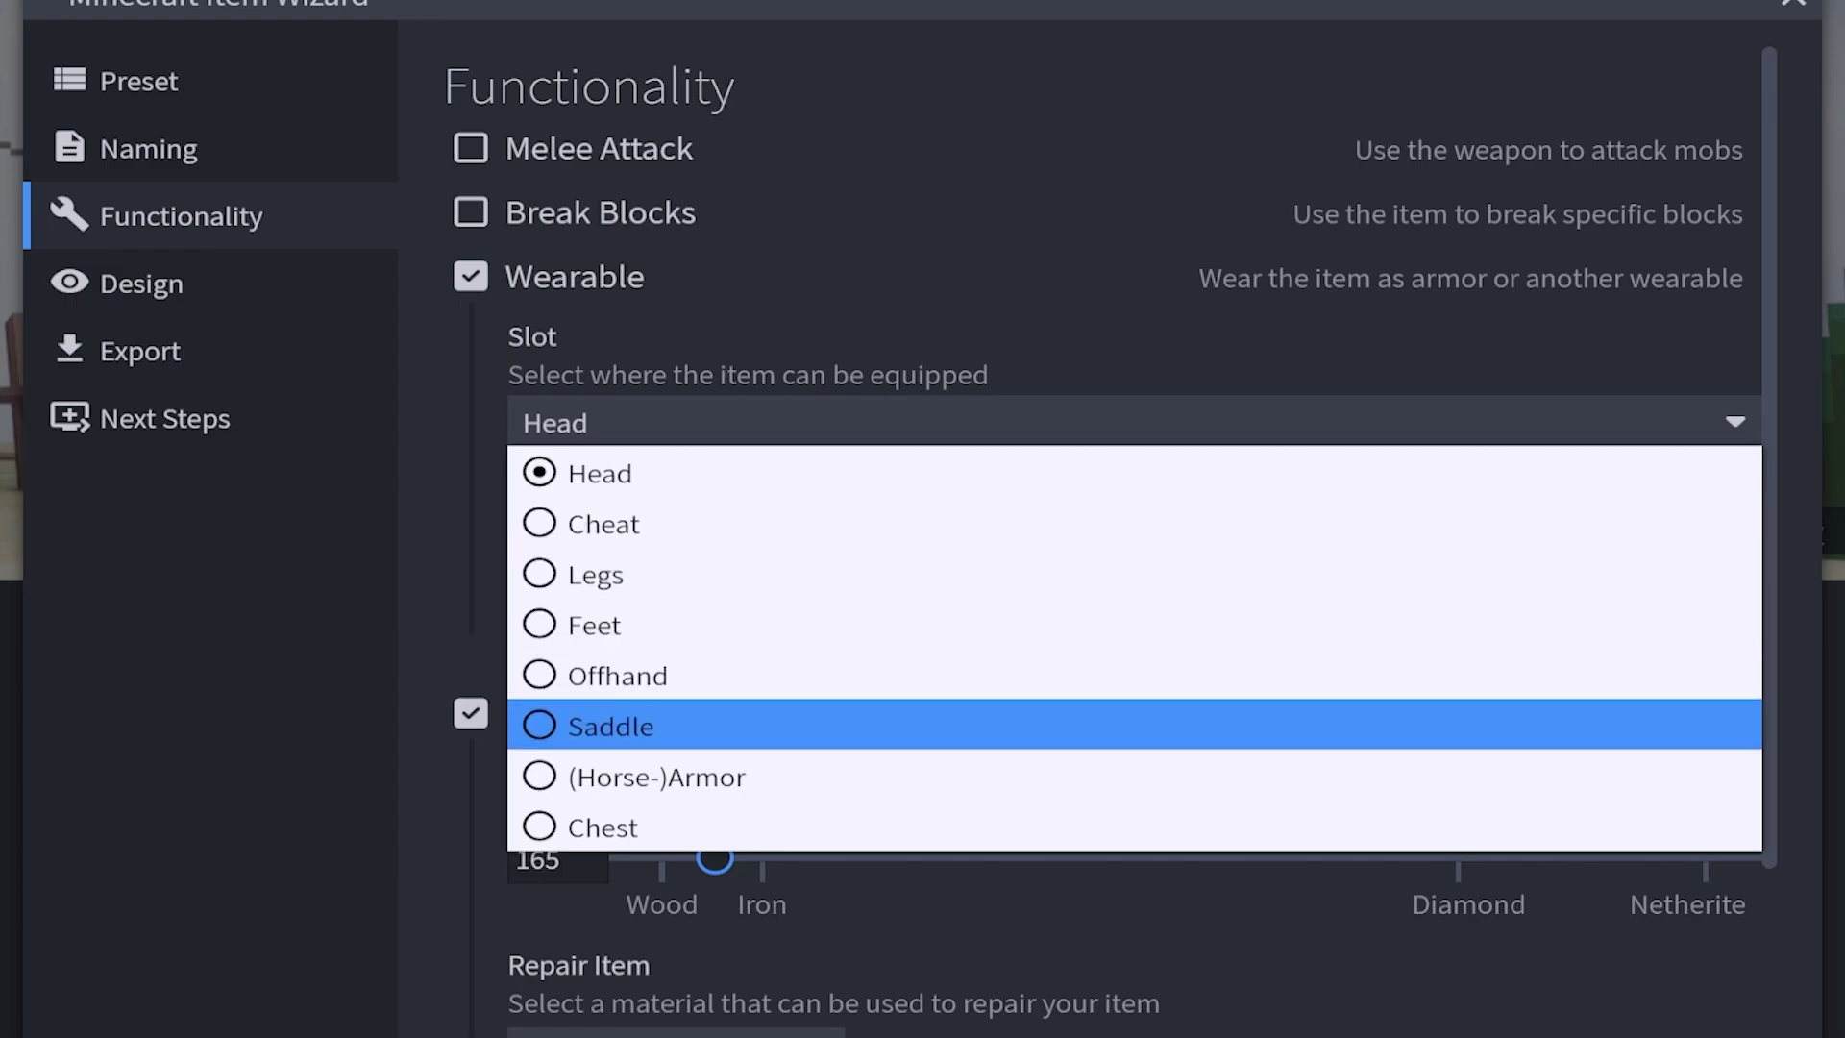
key("Down")
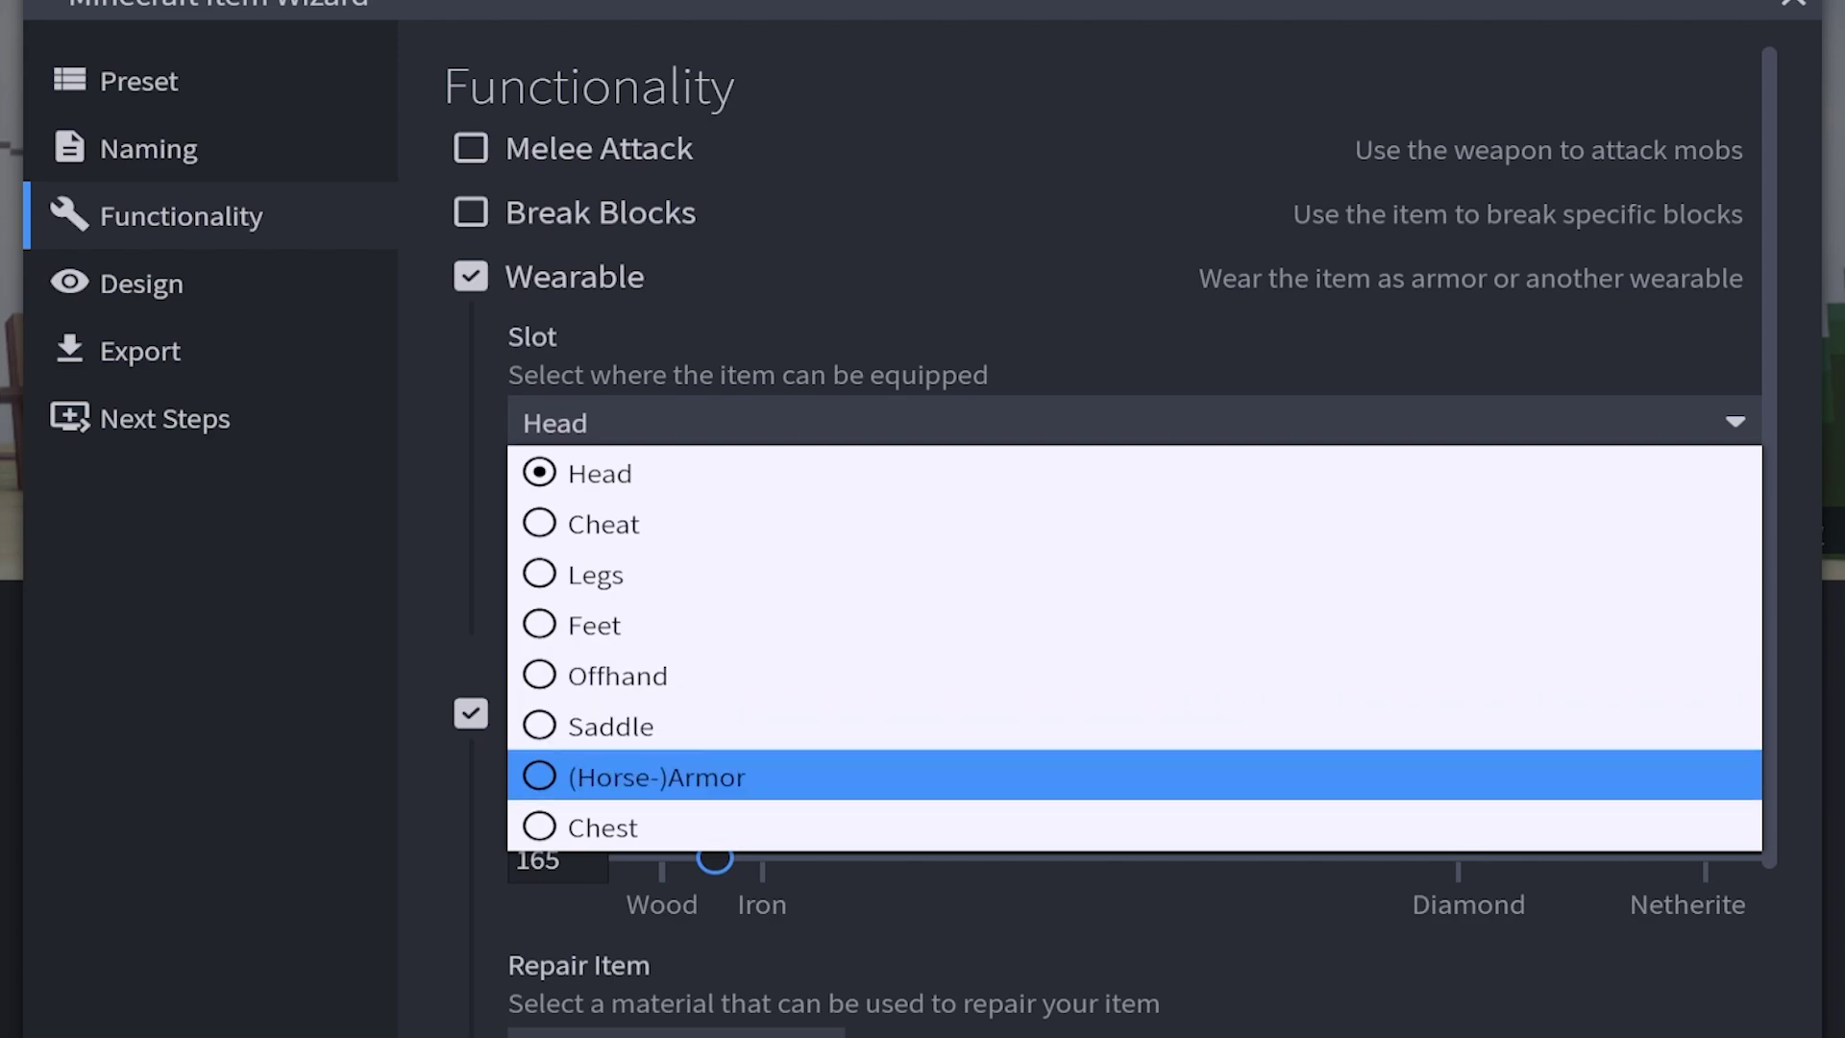
key("Down")
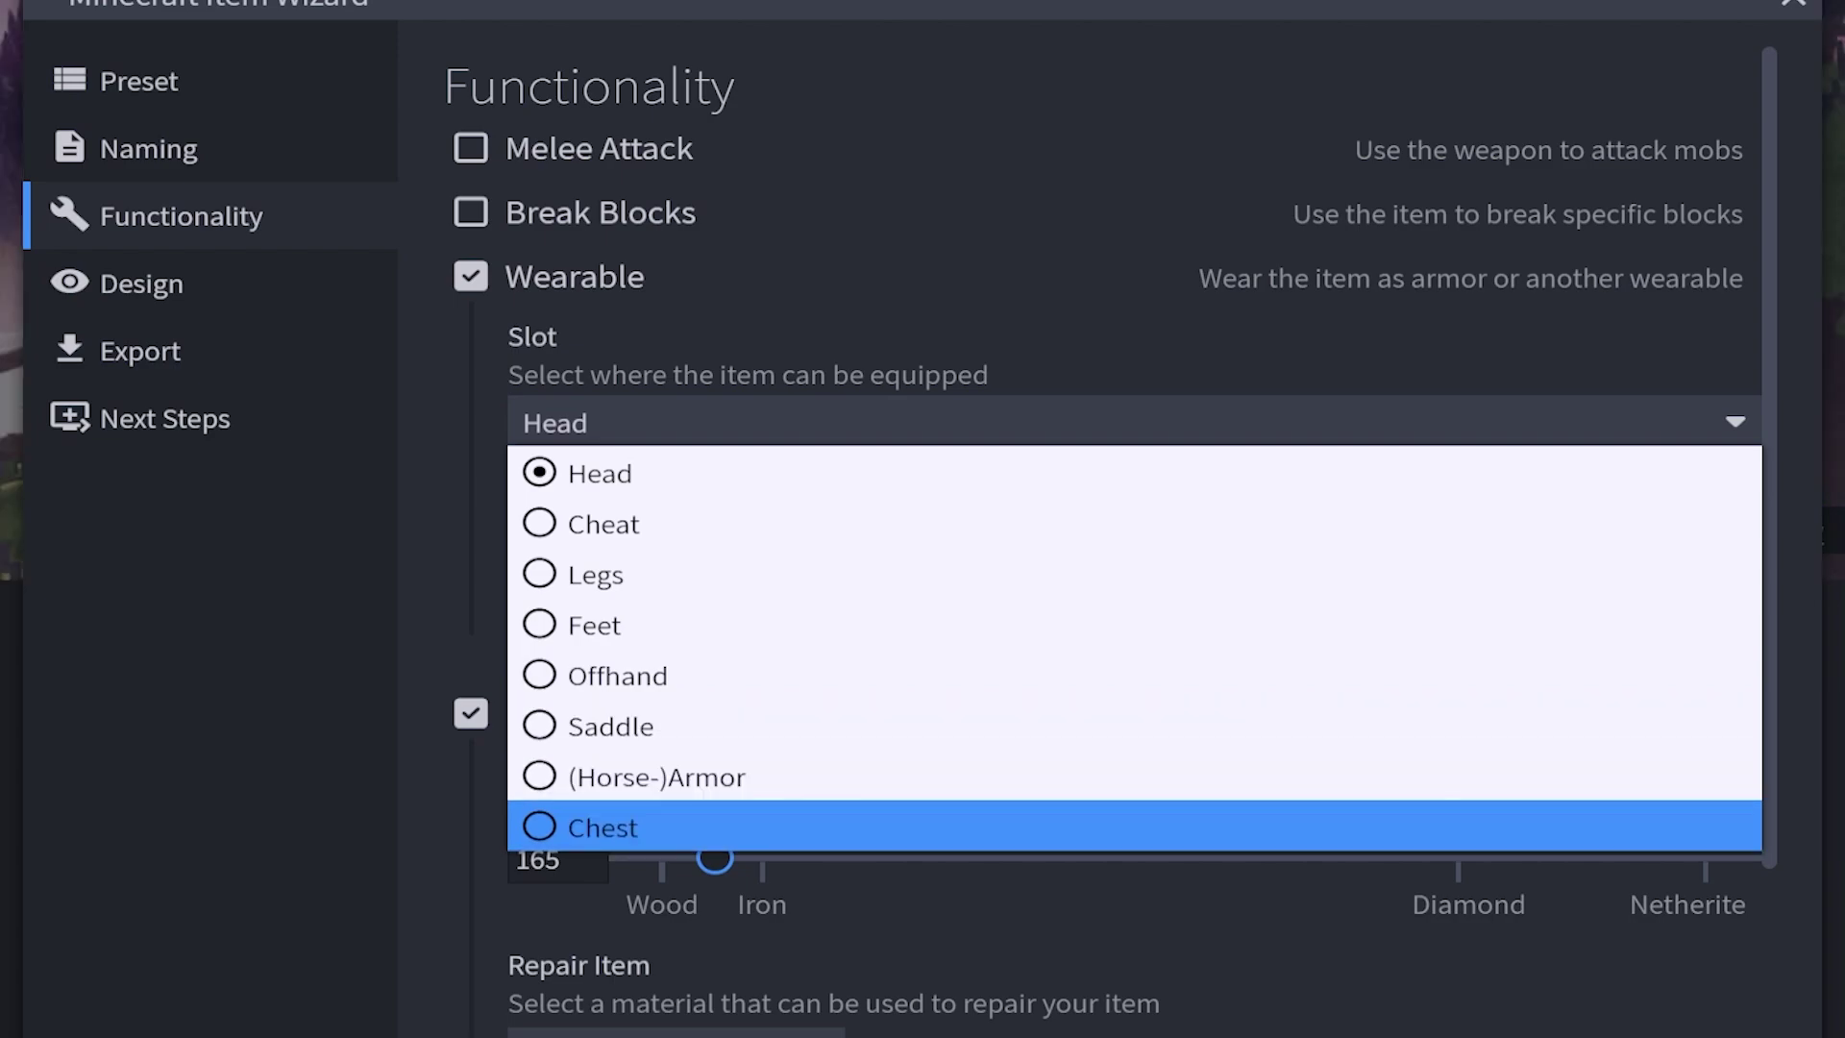
key("Down")
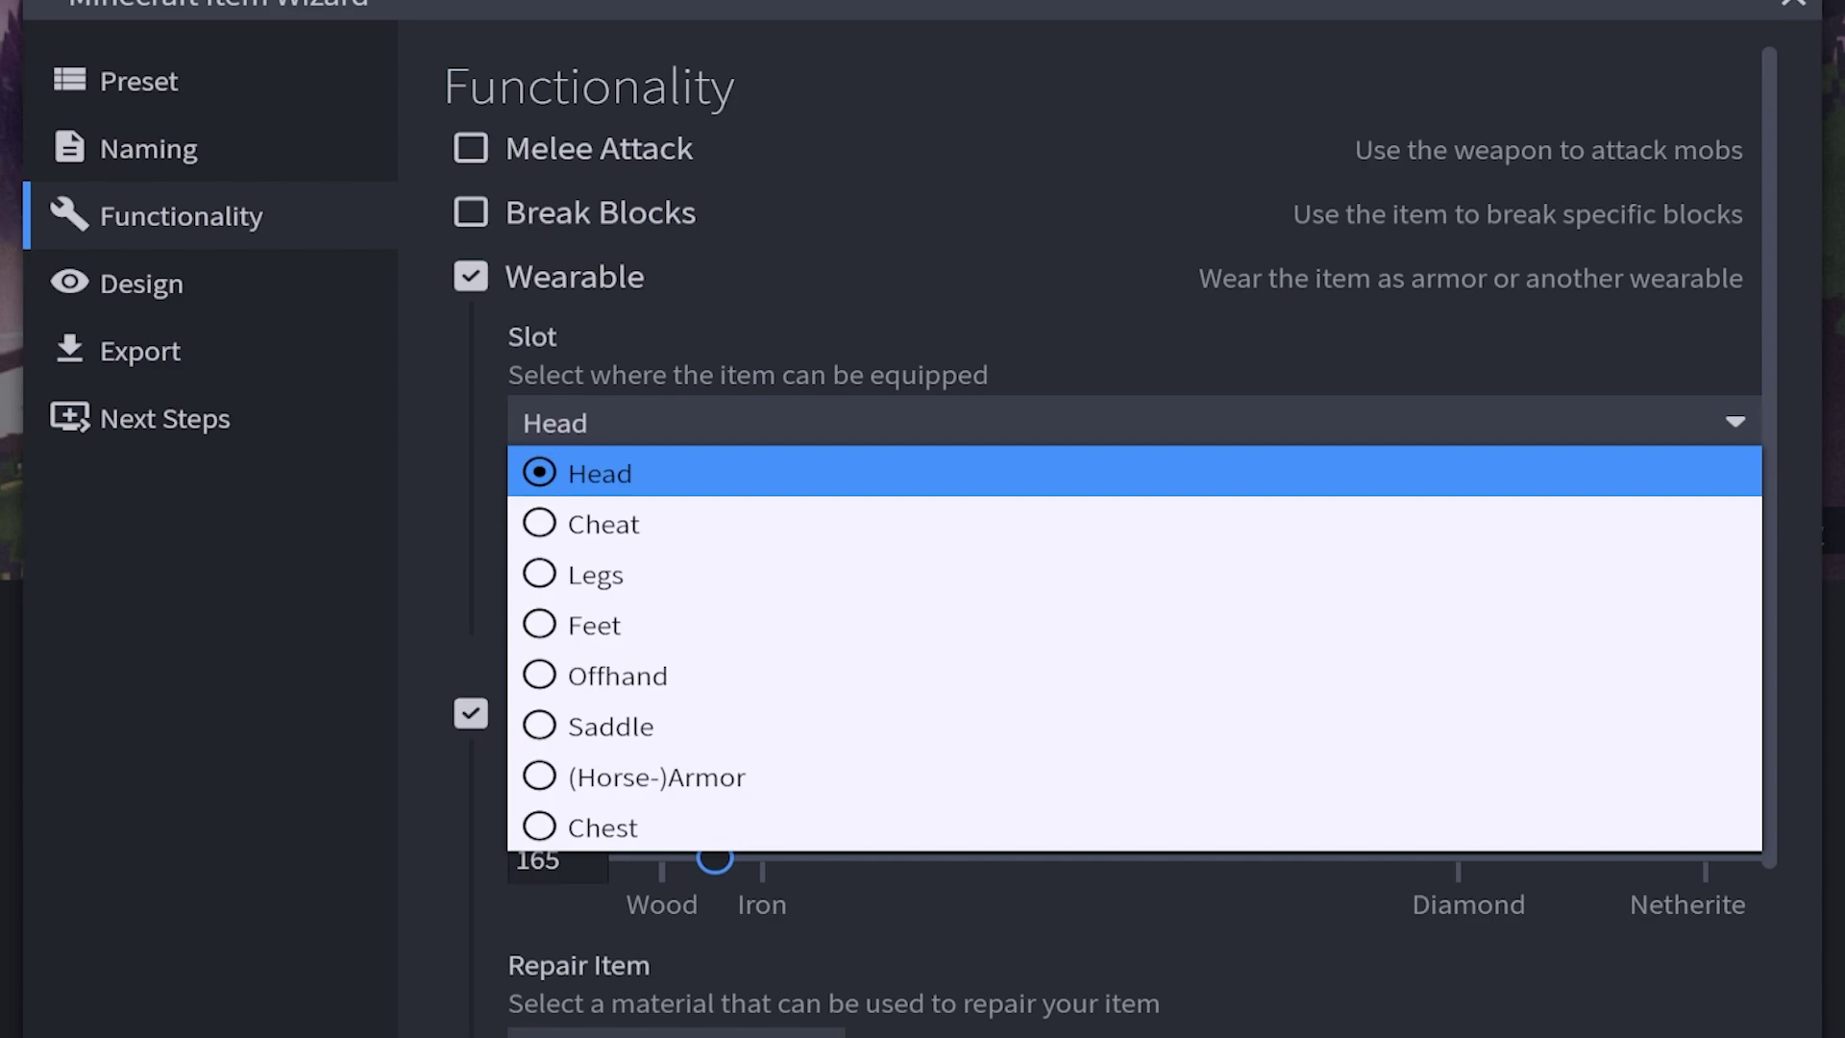
key("Return")
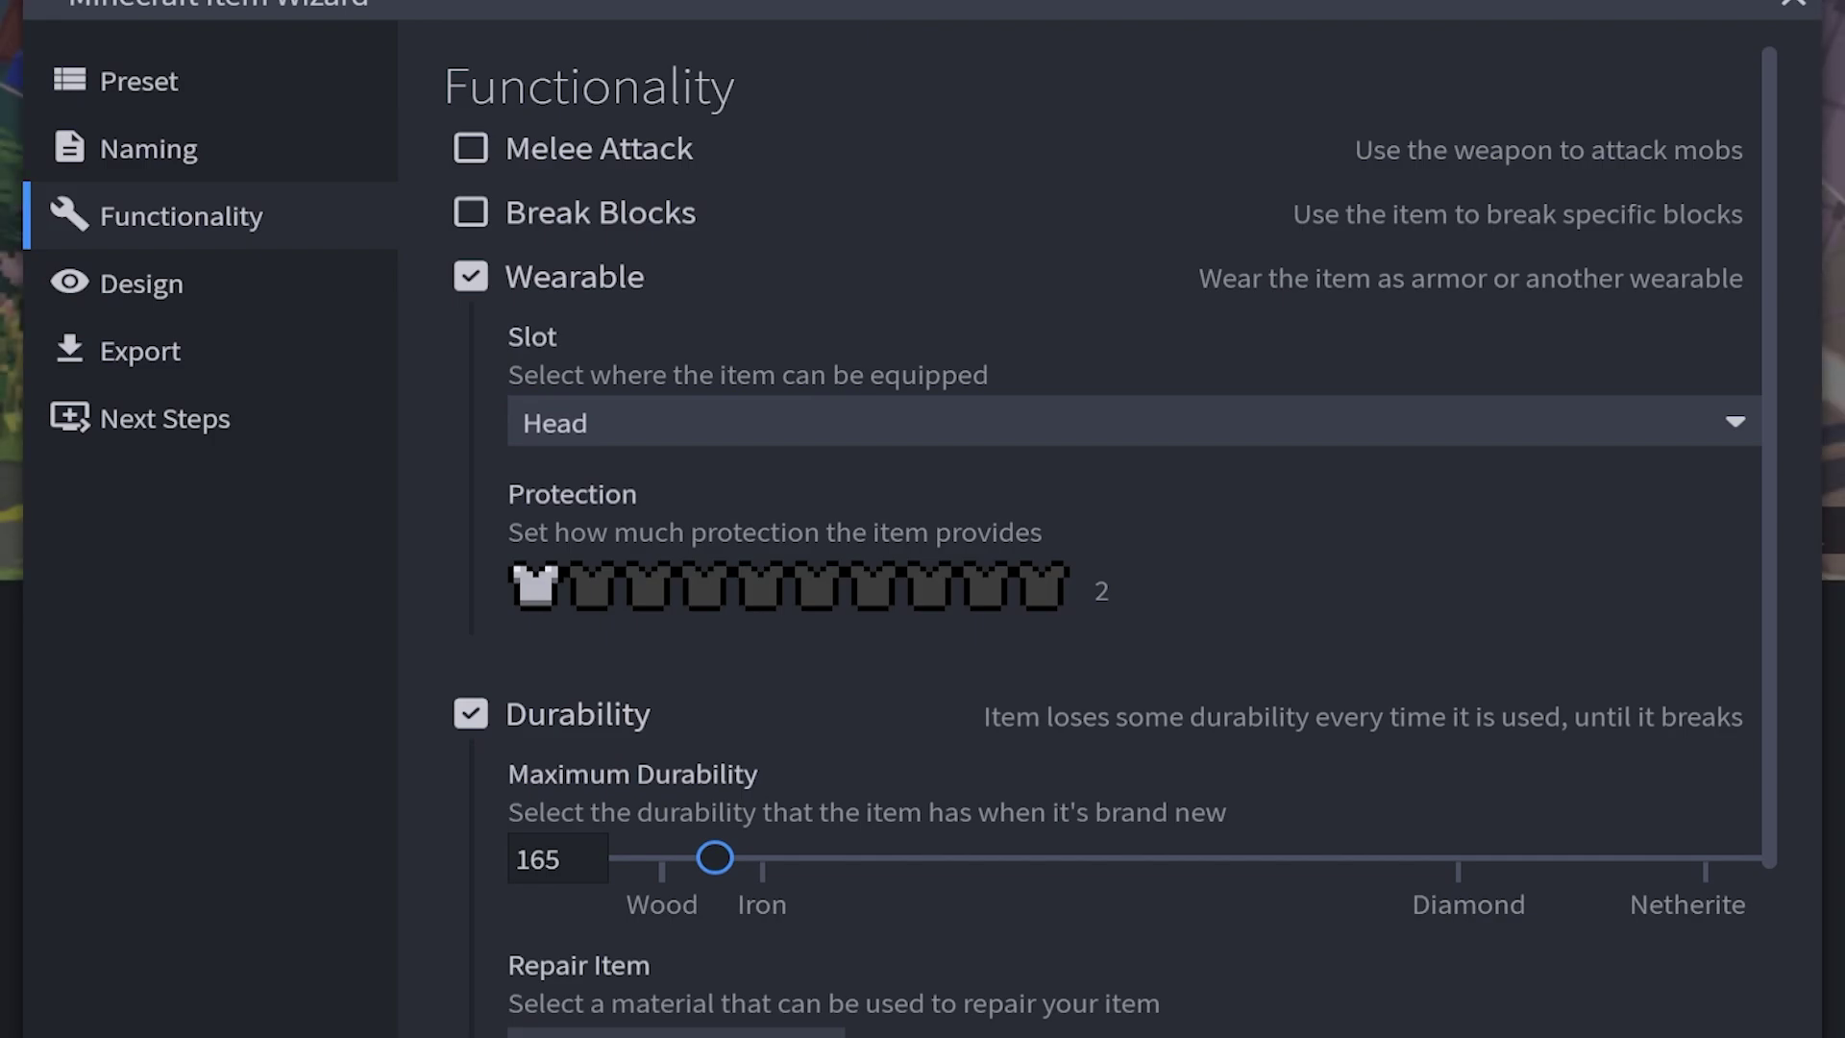
- Set the helmet's protection to 4 and check its durability and repair settings
key("Right")
key("Right")
scroll(1086, 538, "down", 3)
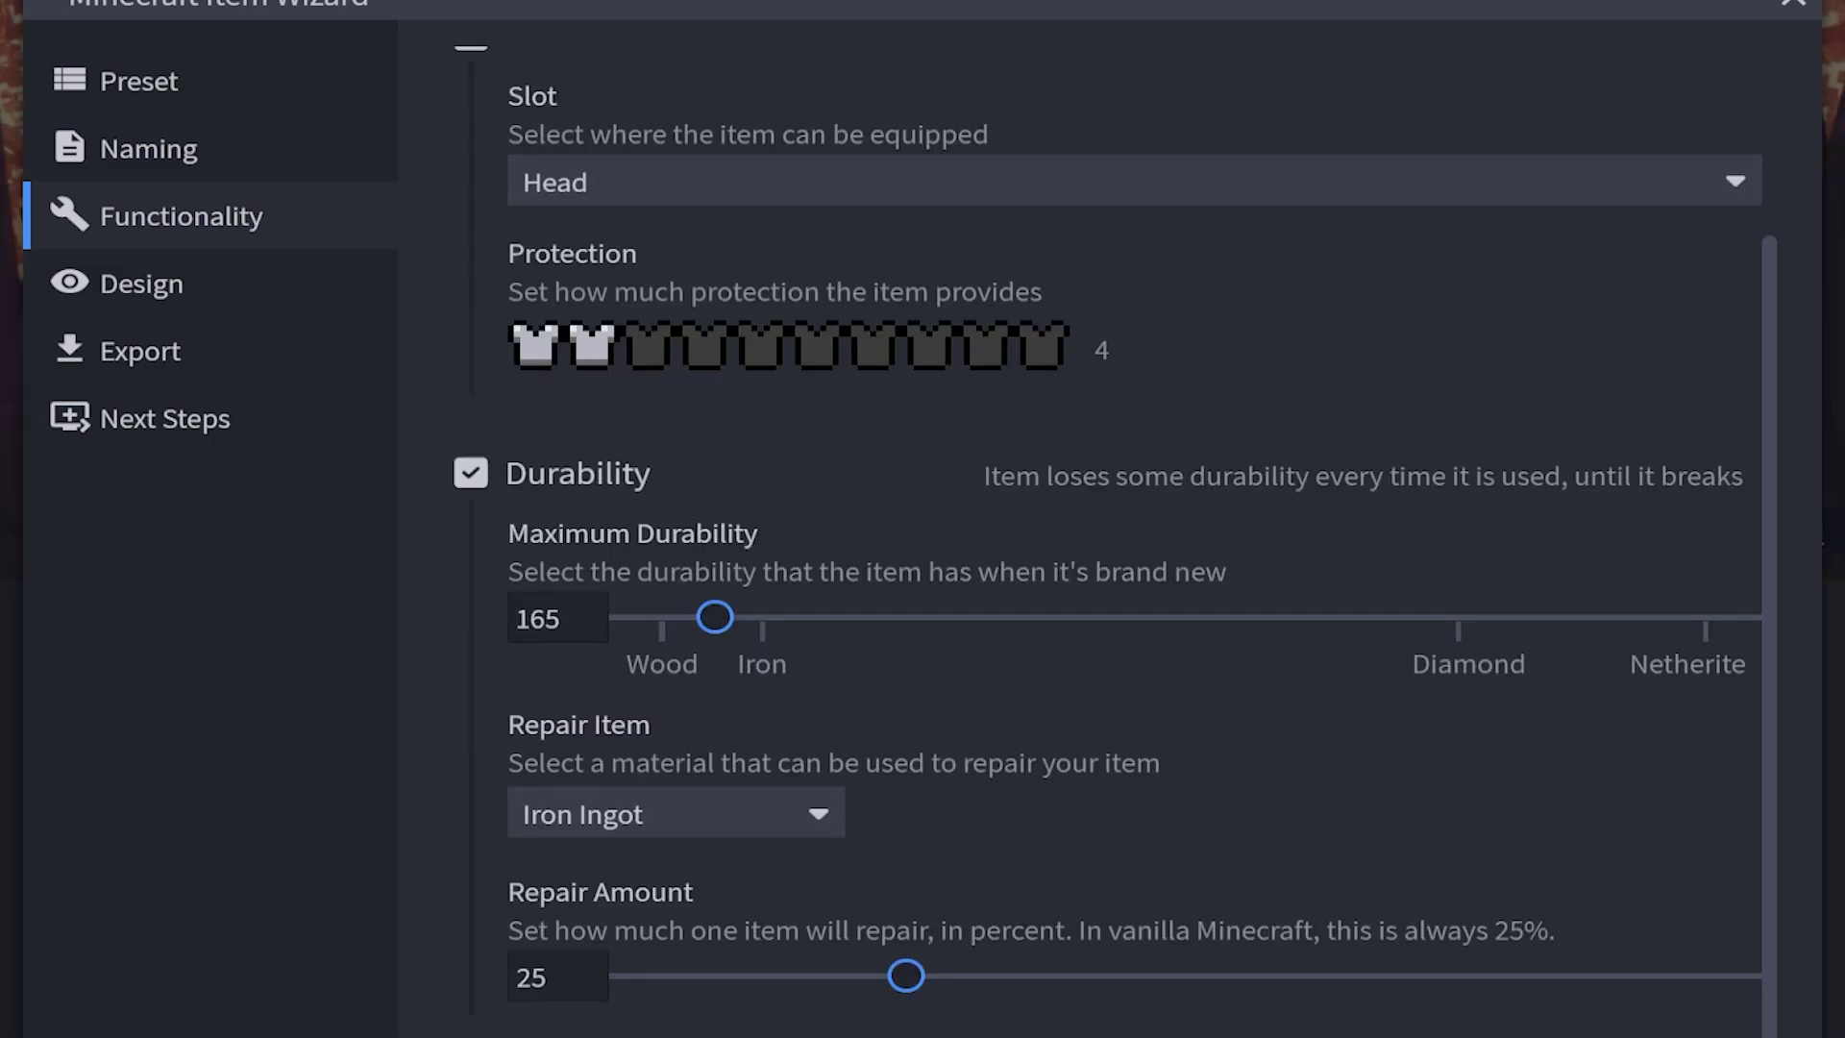
- Leave the helmet's Icon Glint off and integrate the item into the Test Items behavior pack
key("Return")
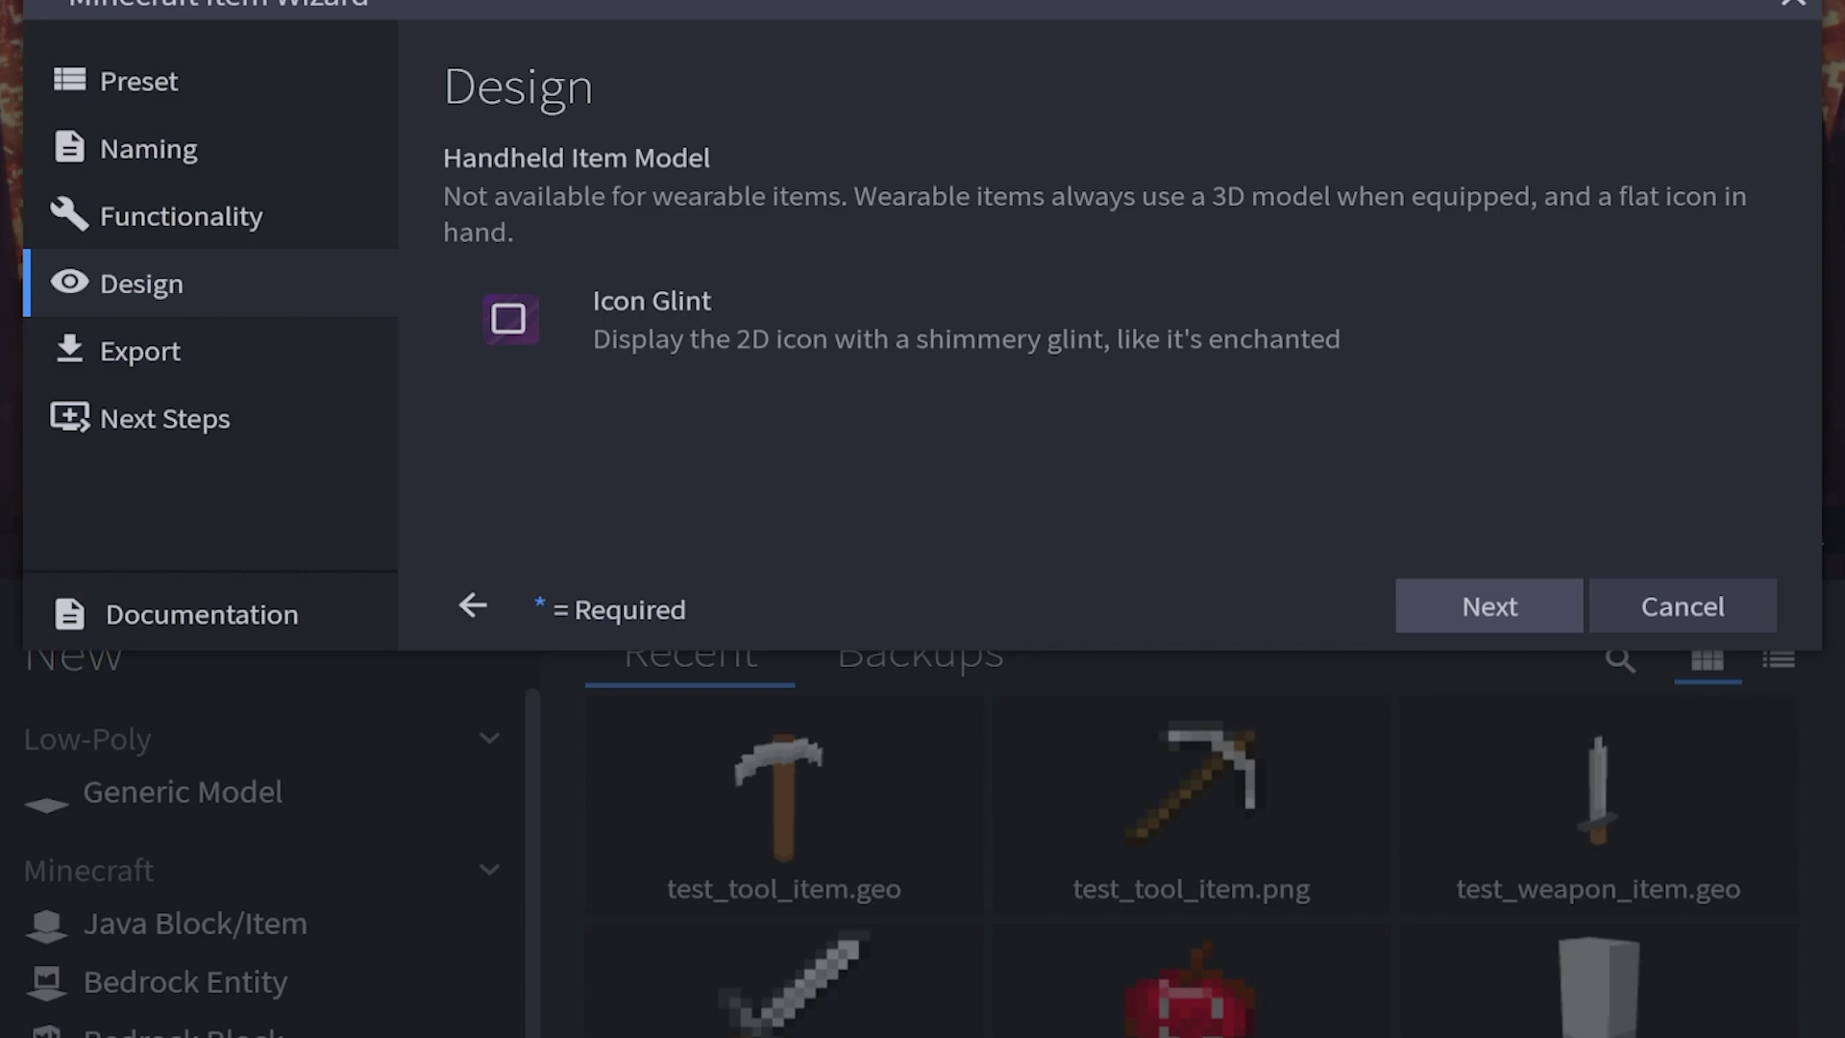
left_click(140, 351)
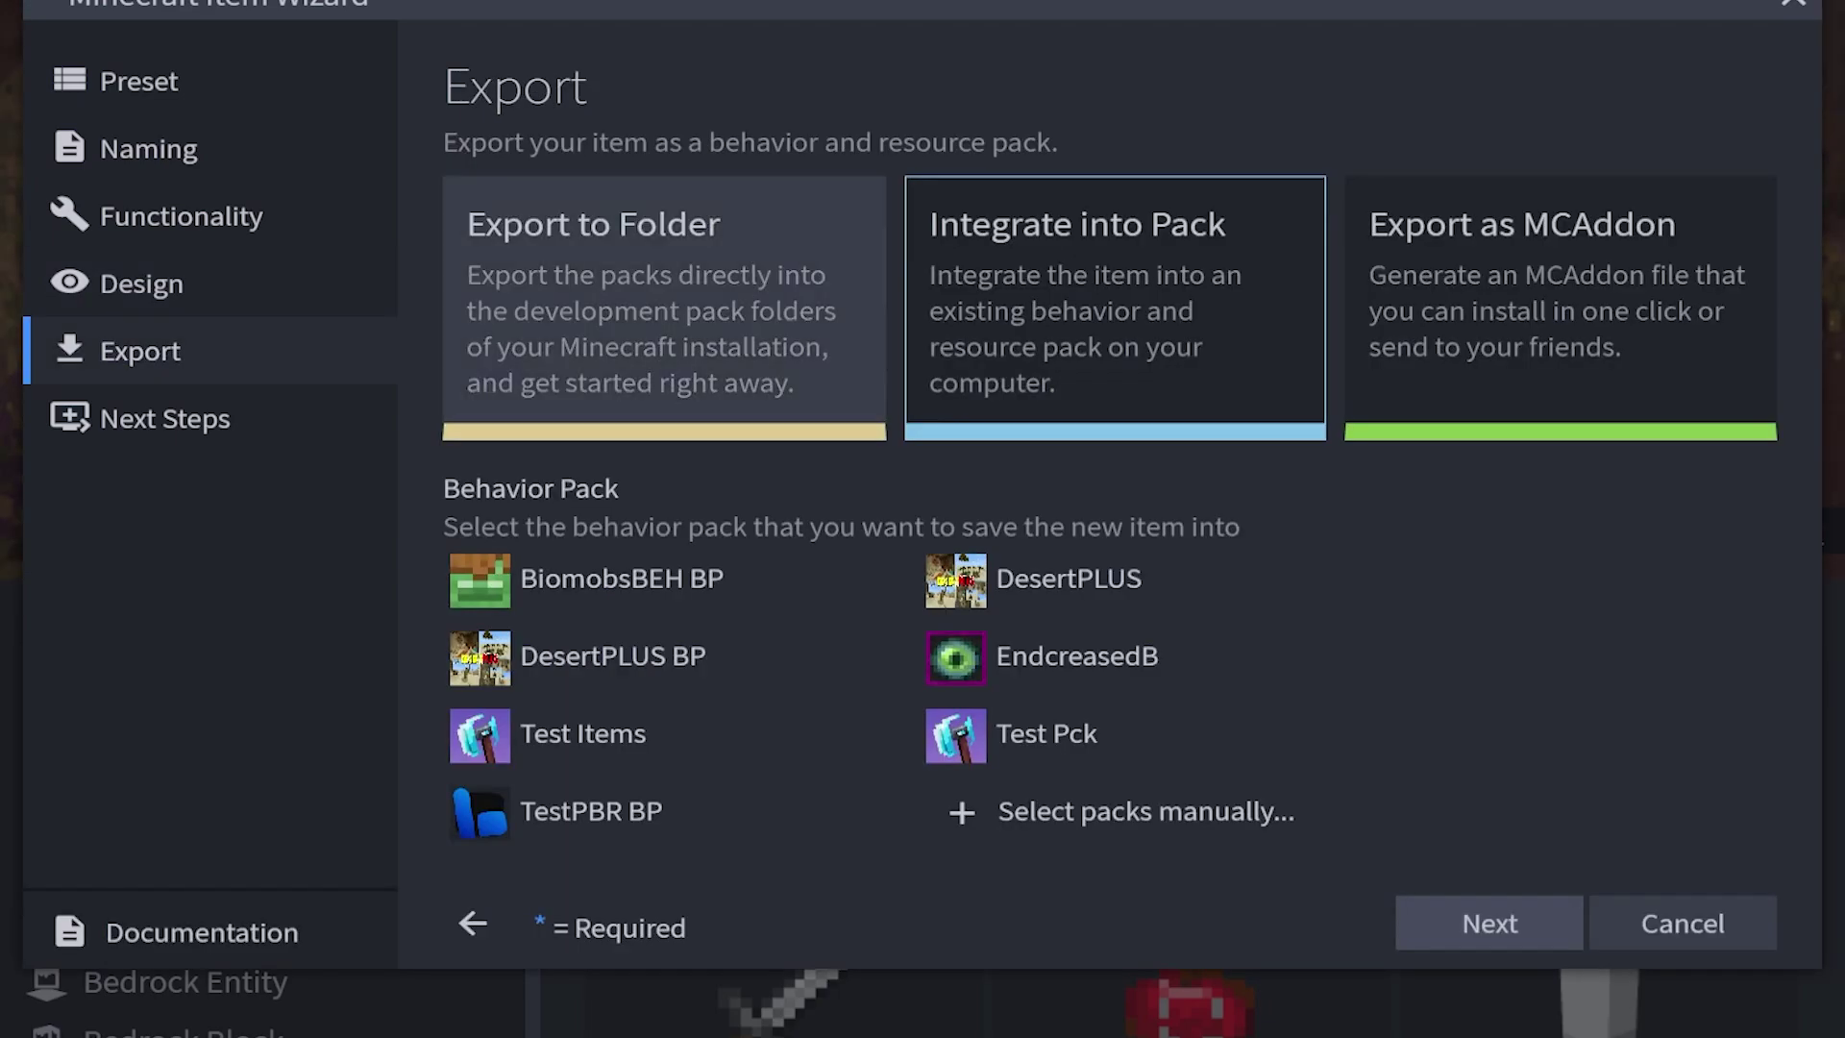
left_click(583, 735)
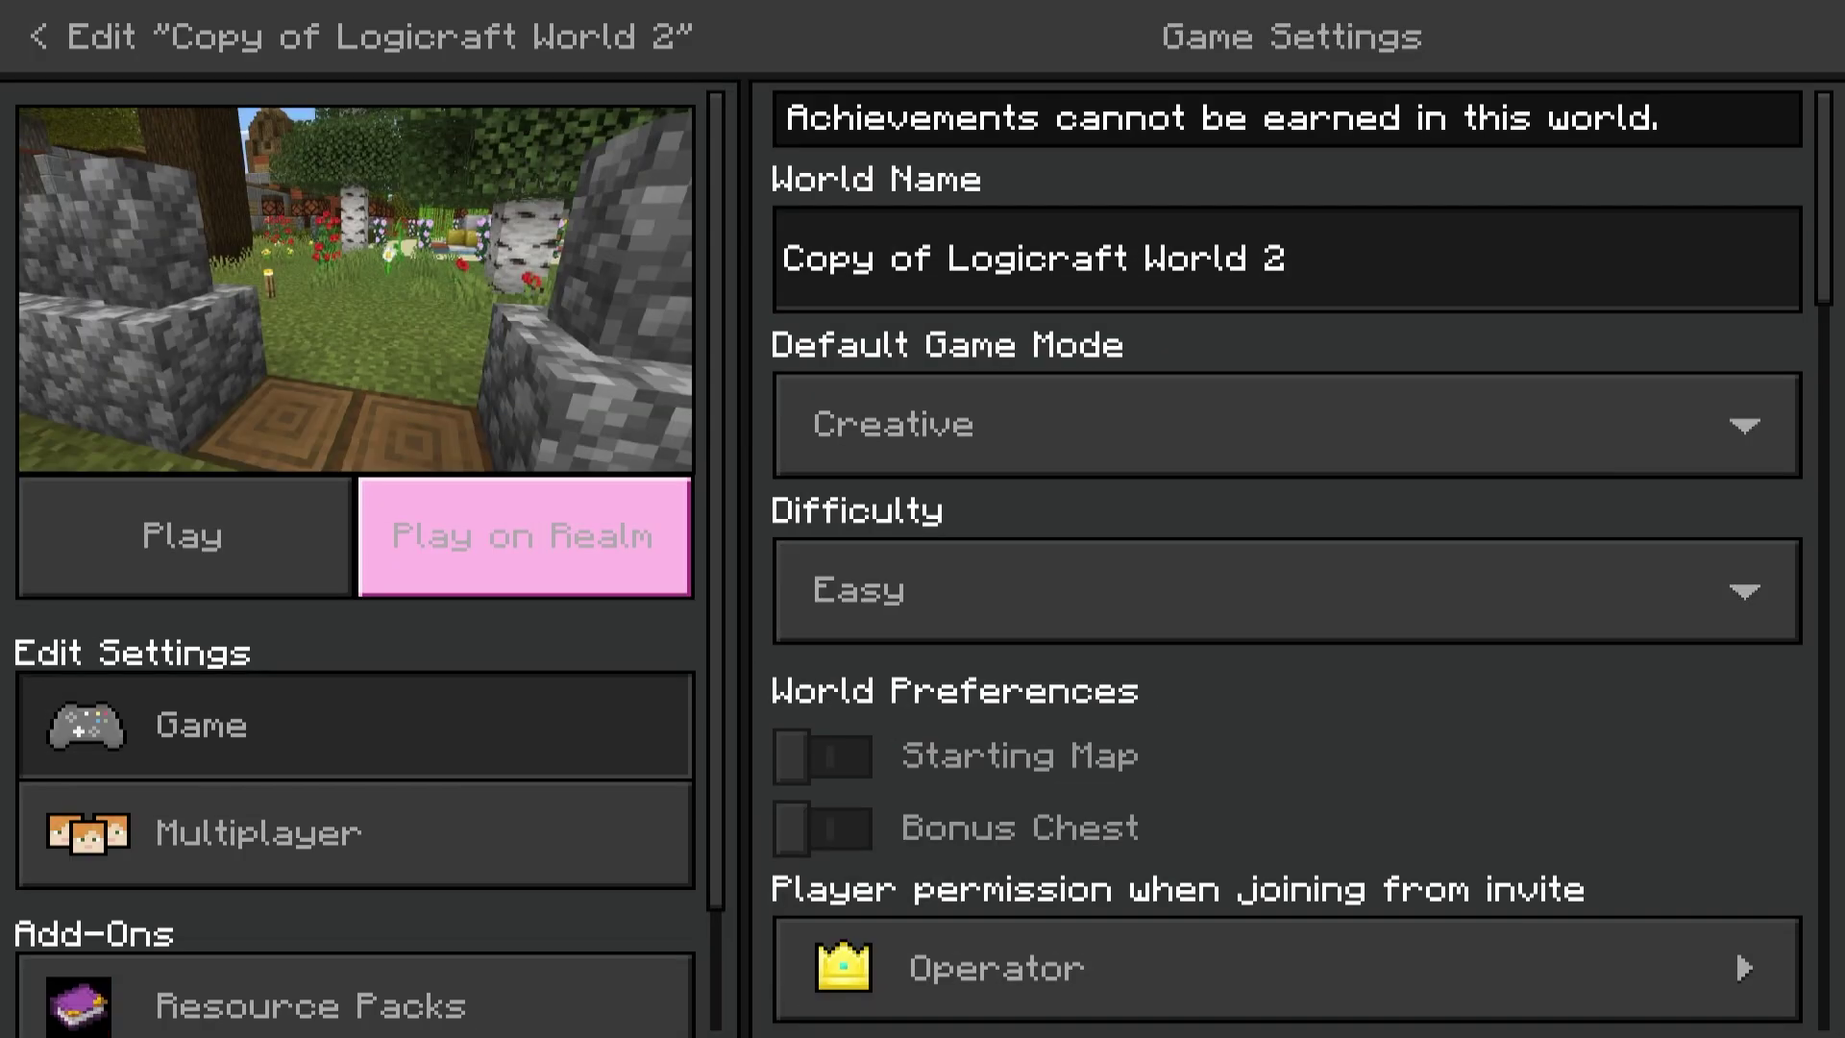
- Switch to Minecraft and go through the behavior and resource packs of the world Copy of Logicraft World 2
scroll(355, 557, "down", 2)
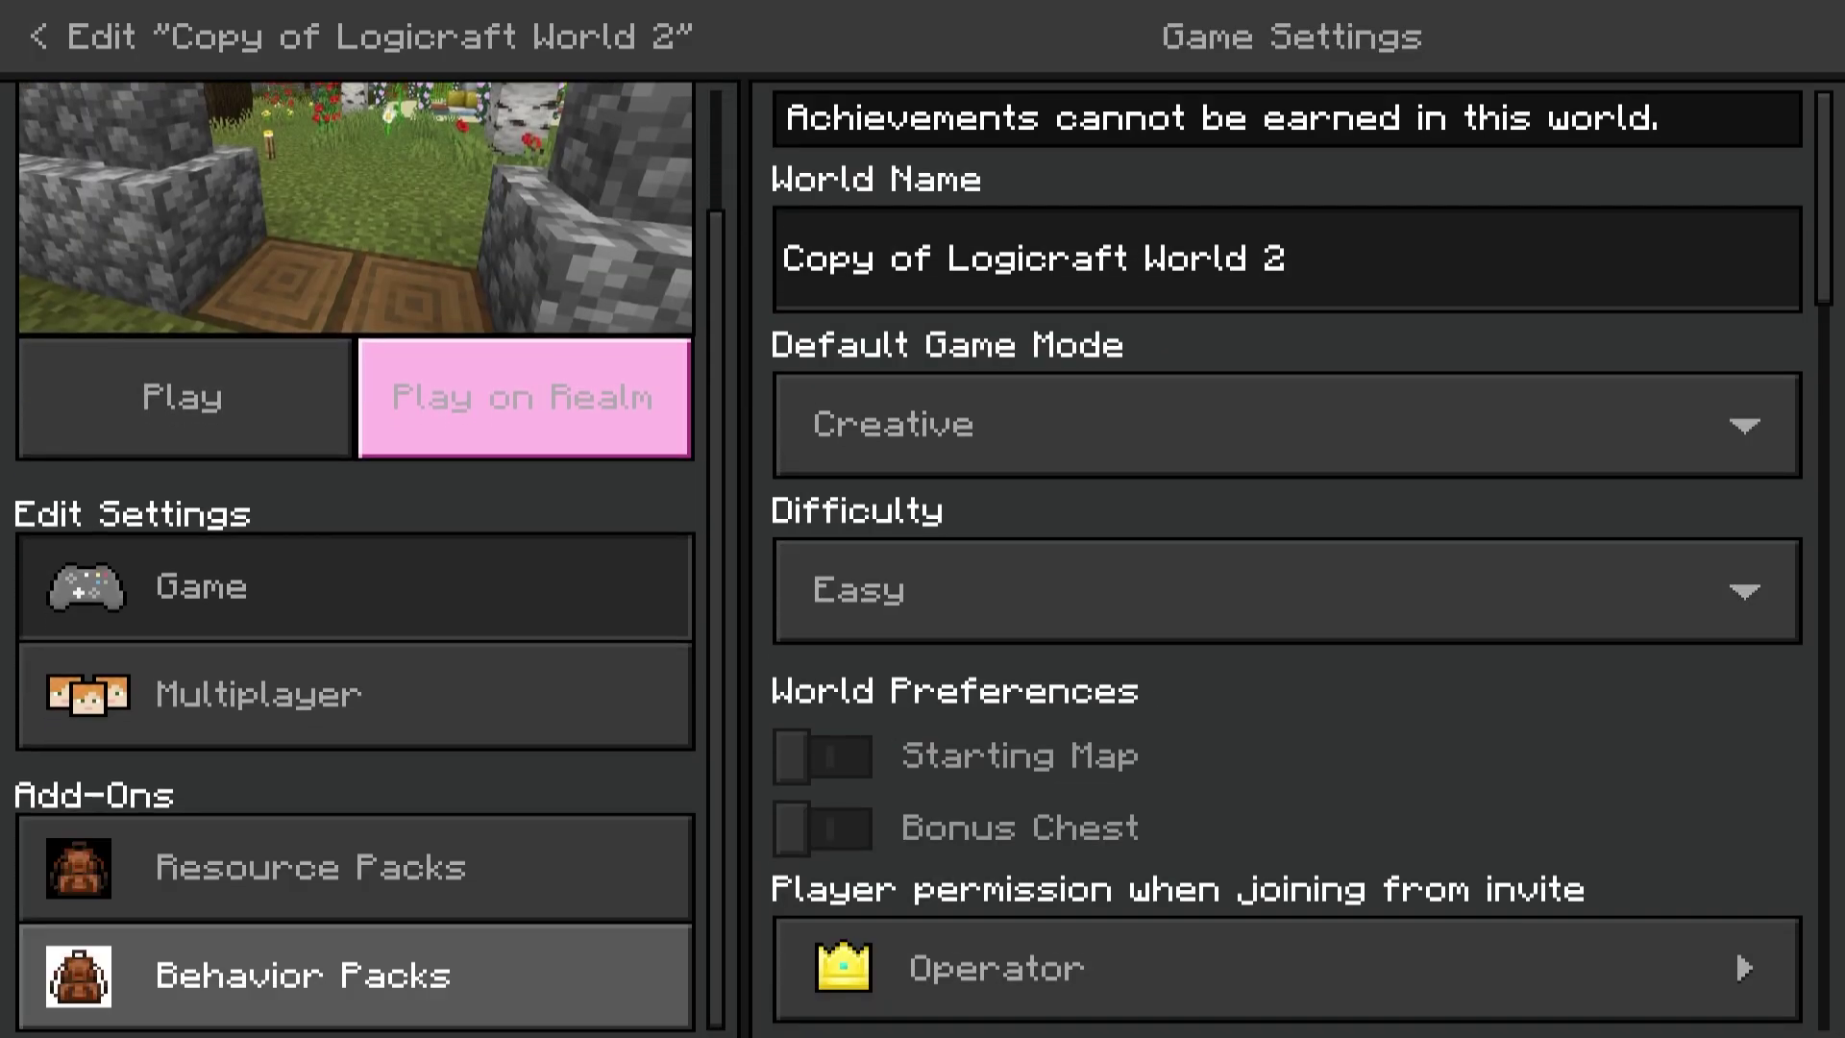
left_click(355, 975)
left_click(1286, 229)
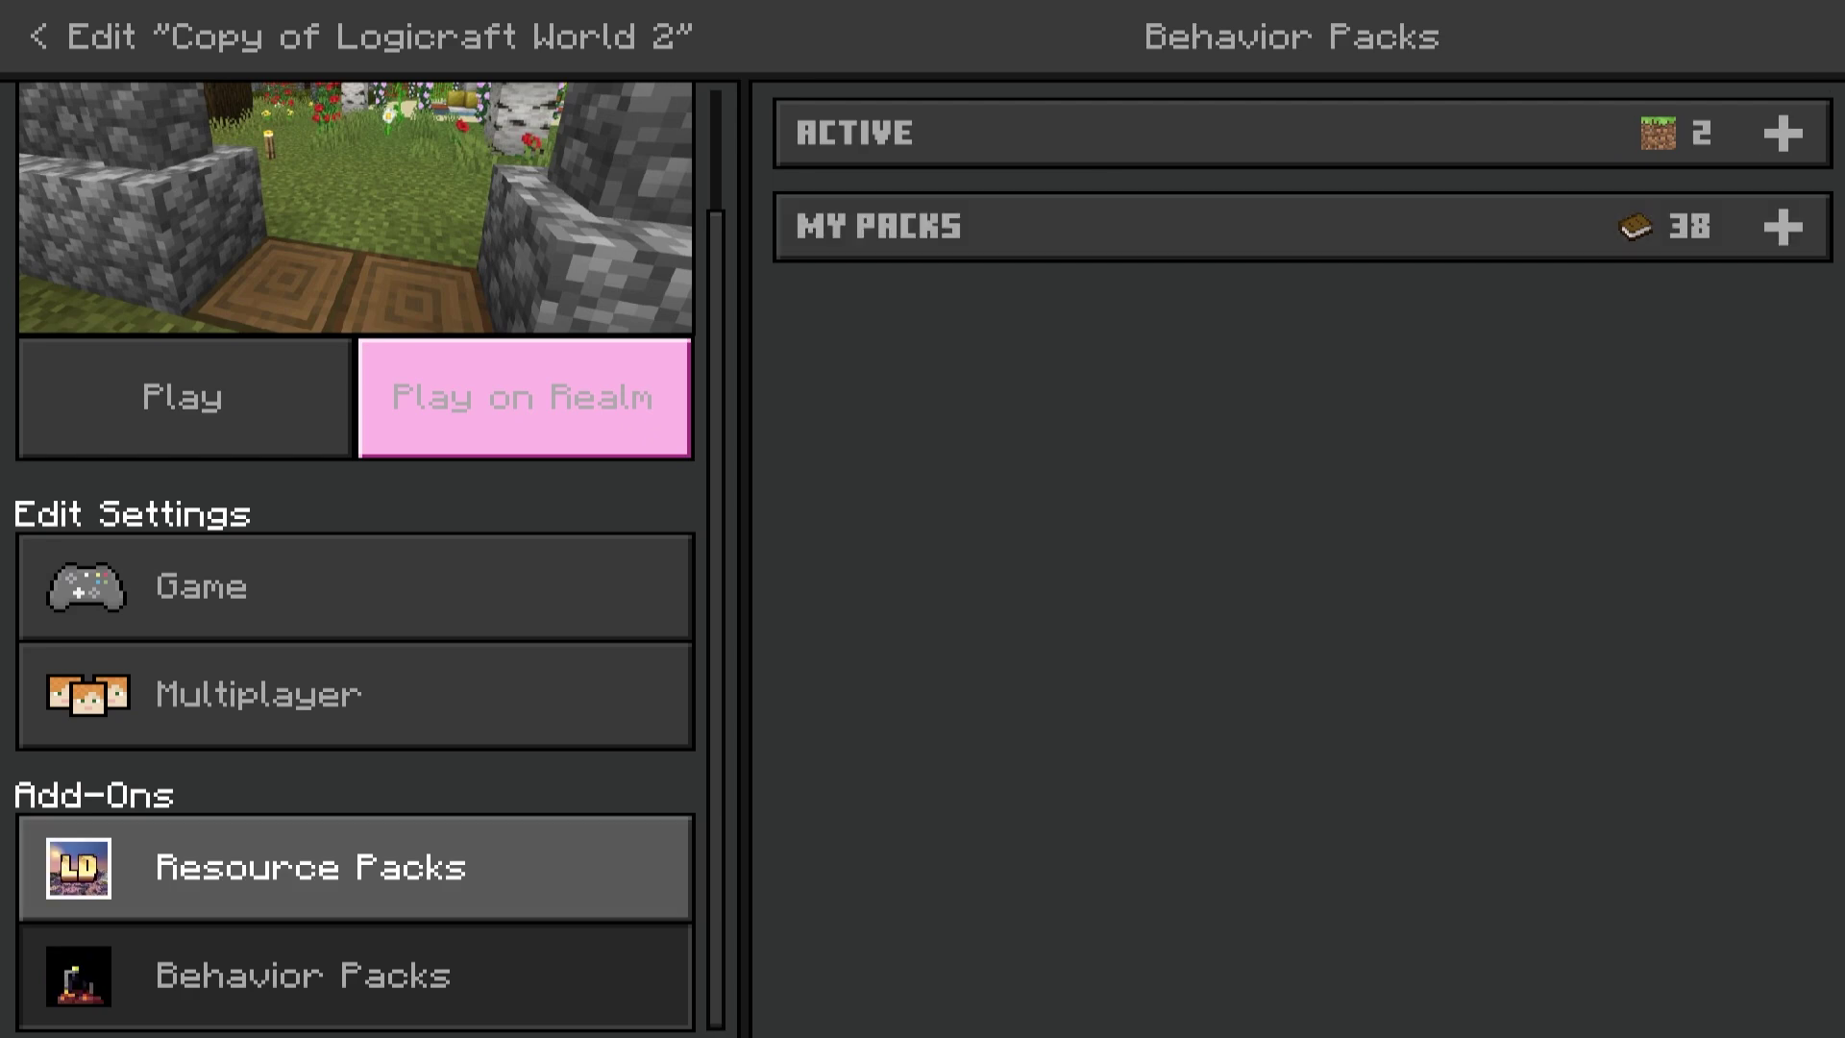
left_click(354, 868)
key("Right")
key("Return")
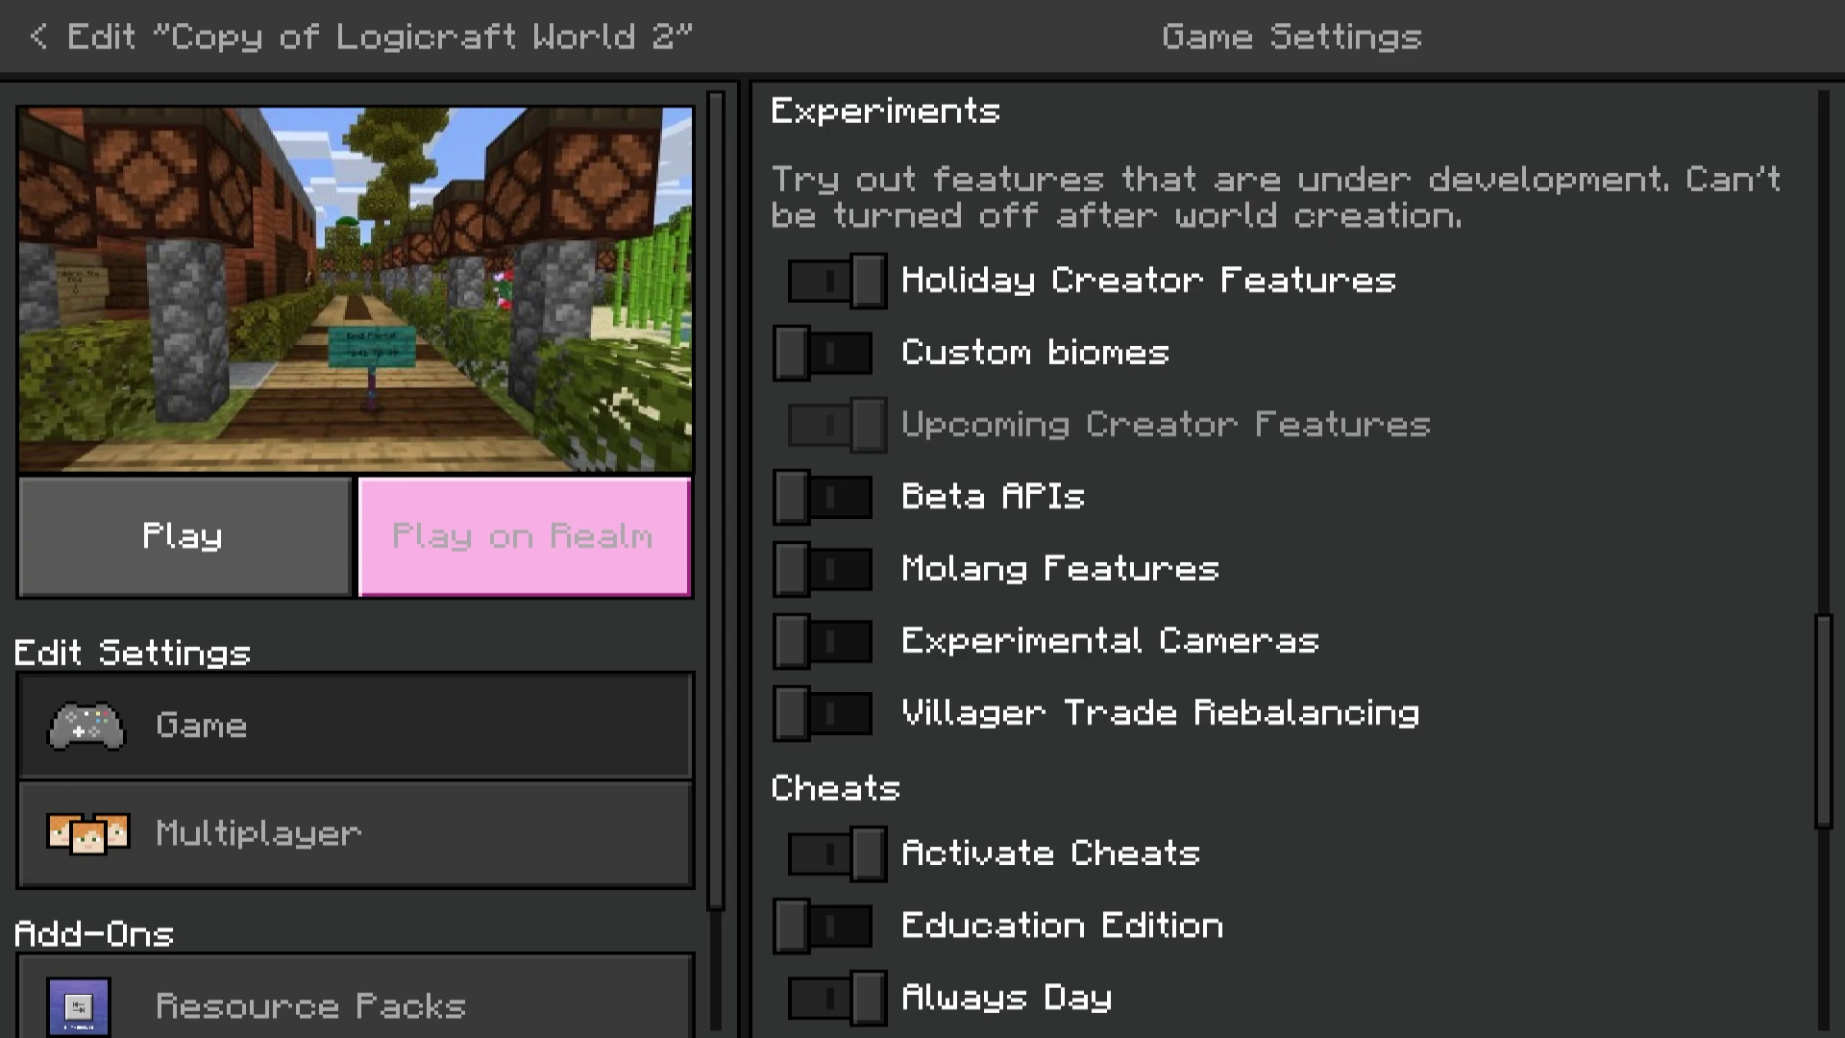
- Start playing the world and search the creative inventory for "test"
left_click(183, 536)
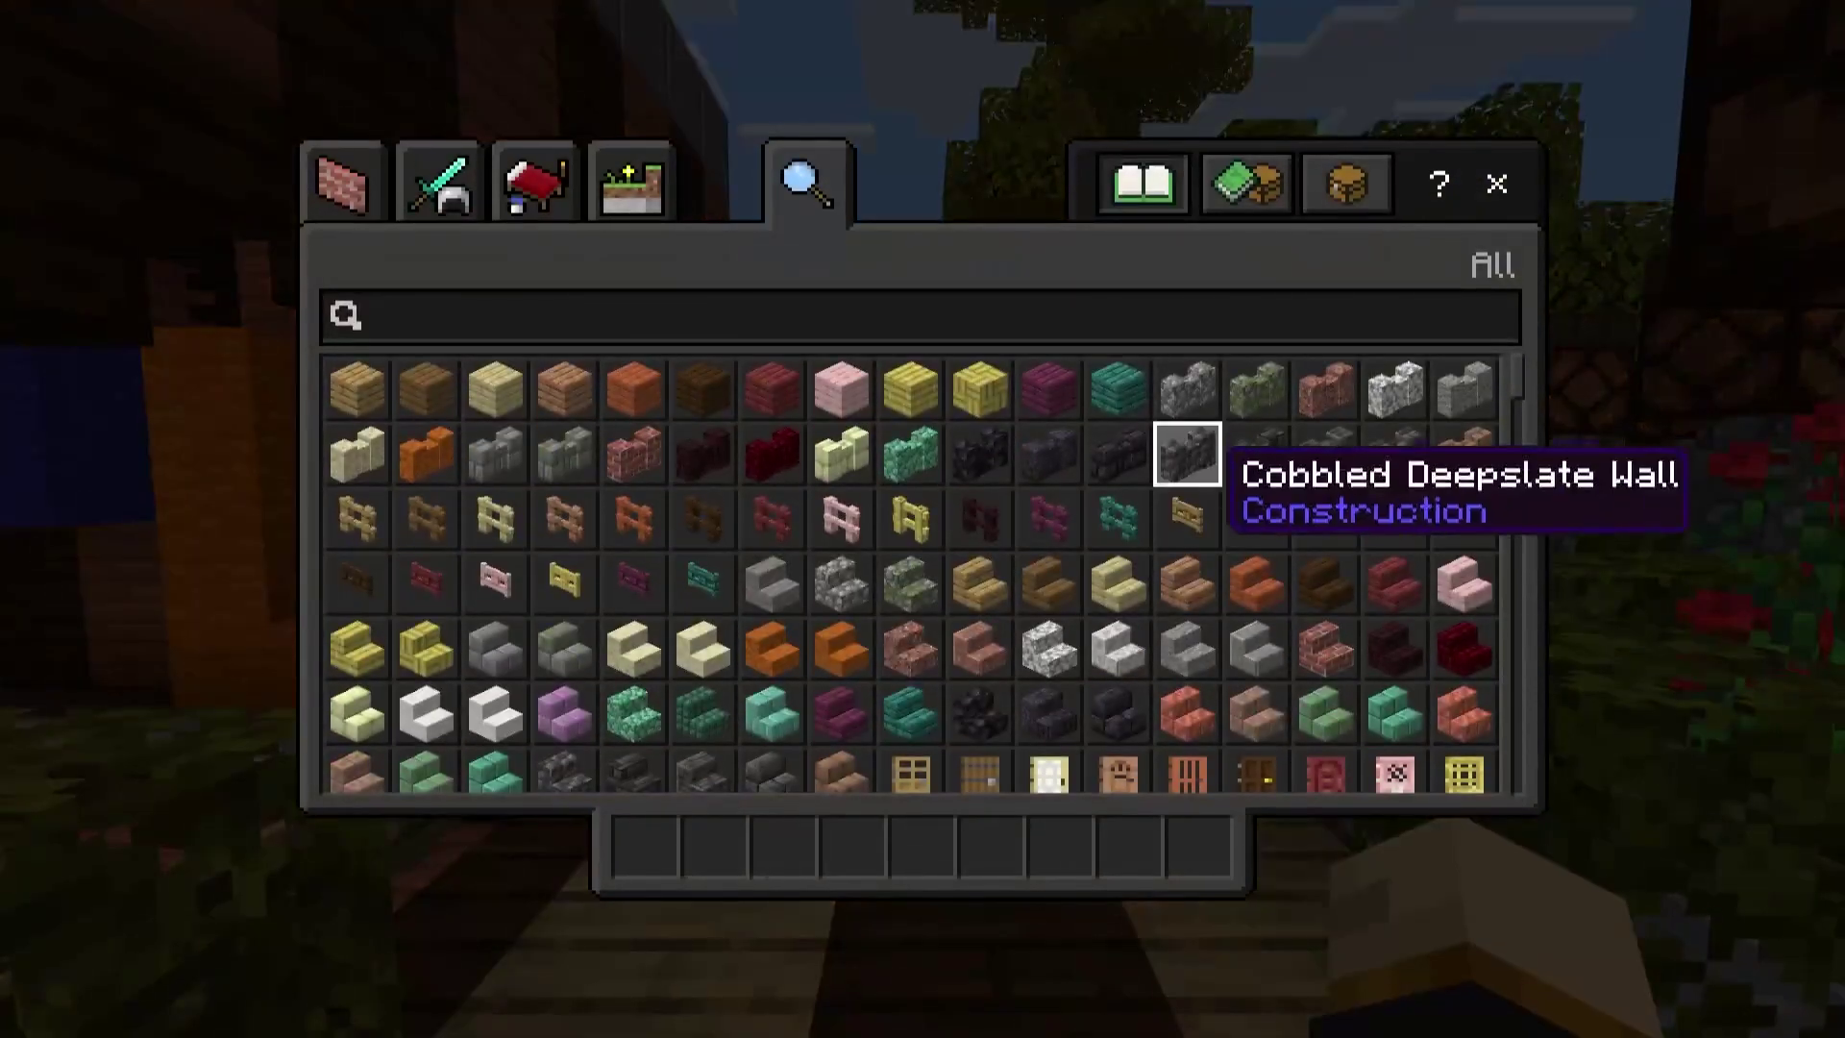
left_click(371, 315)
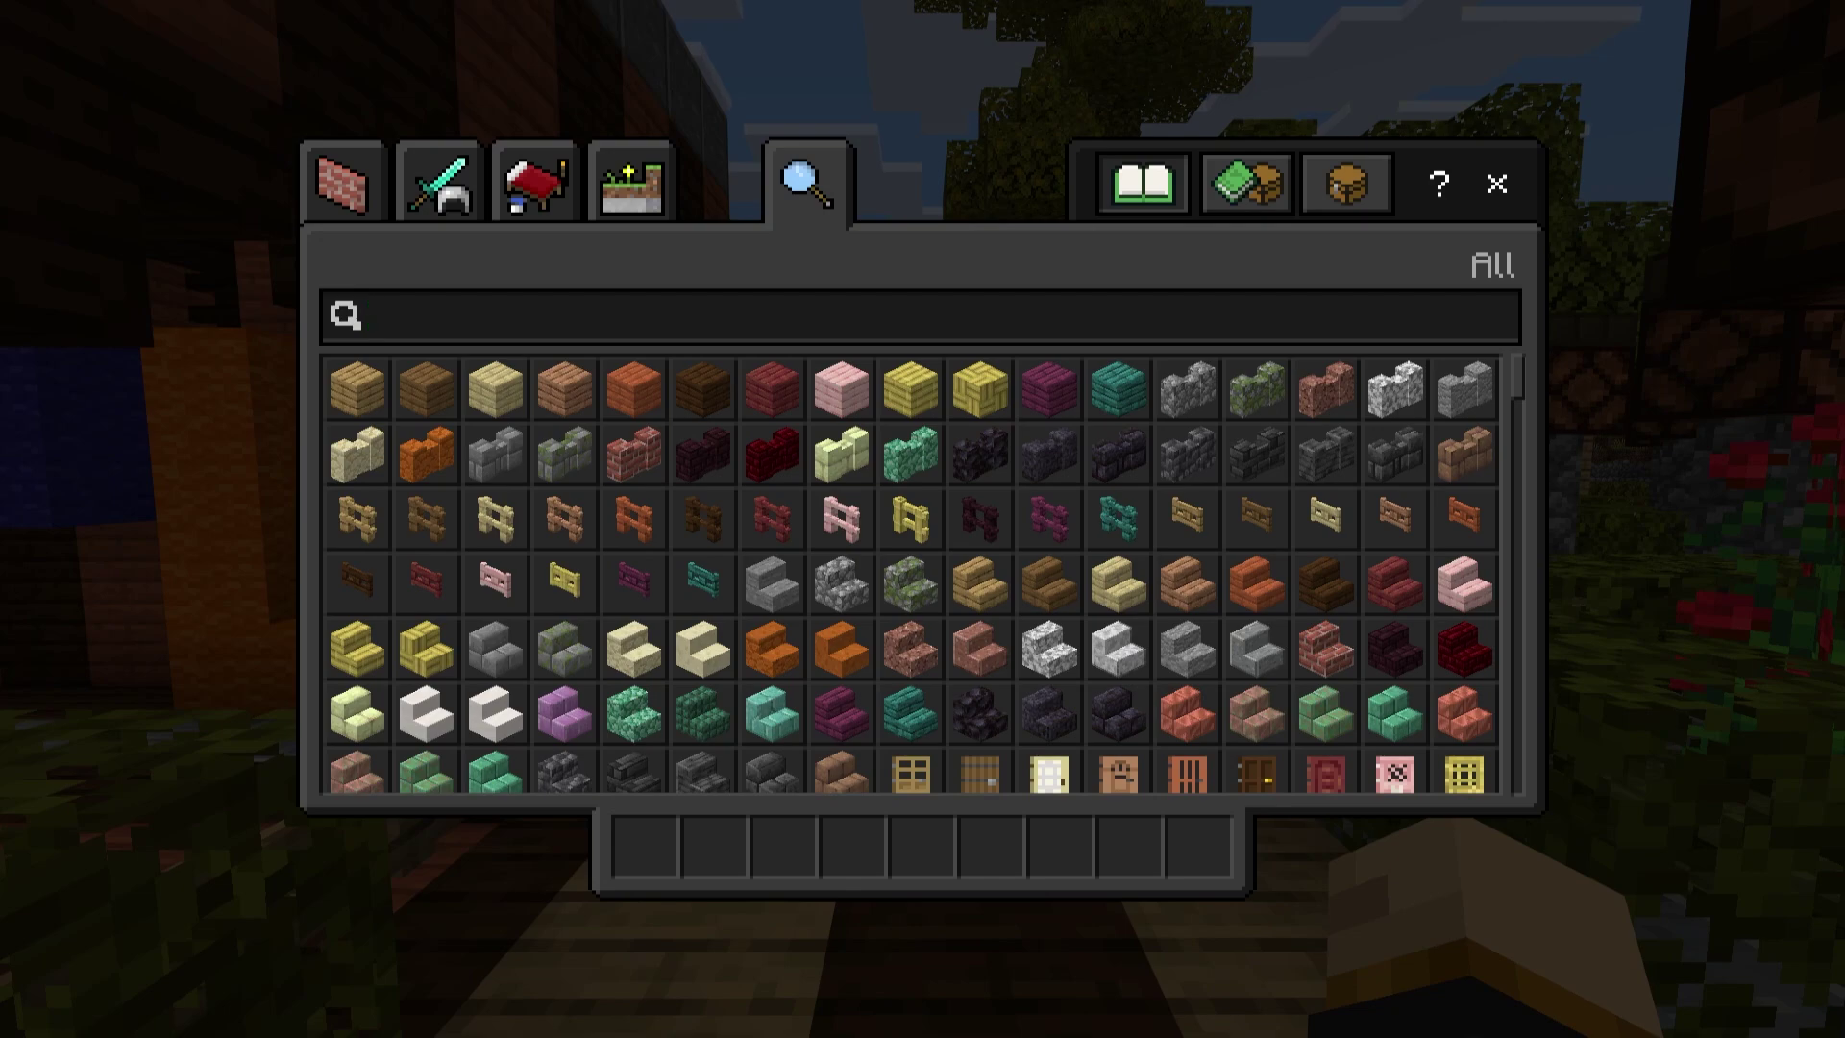
type("test")
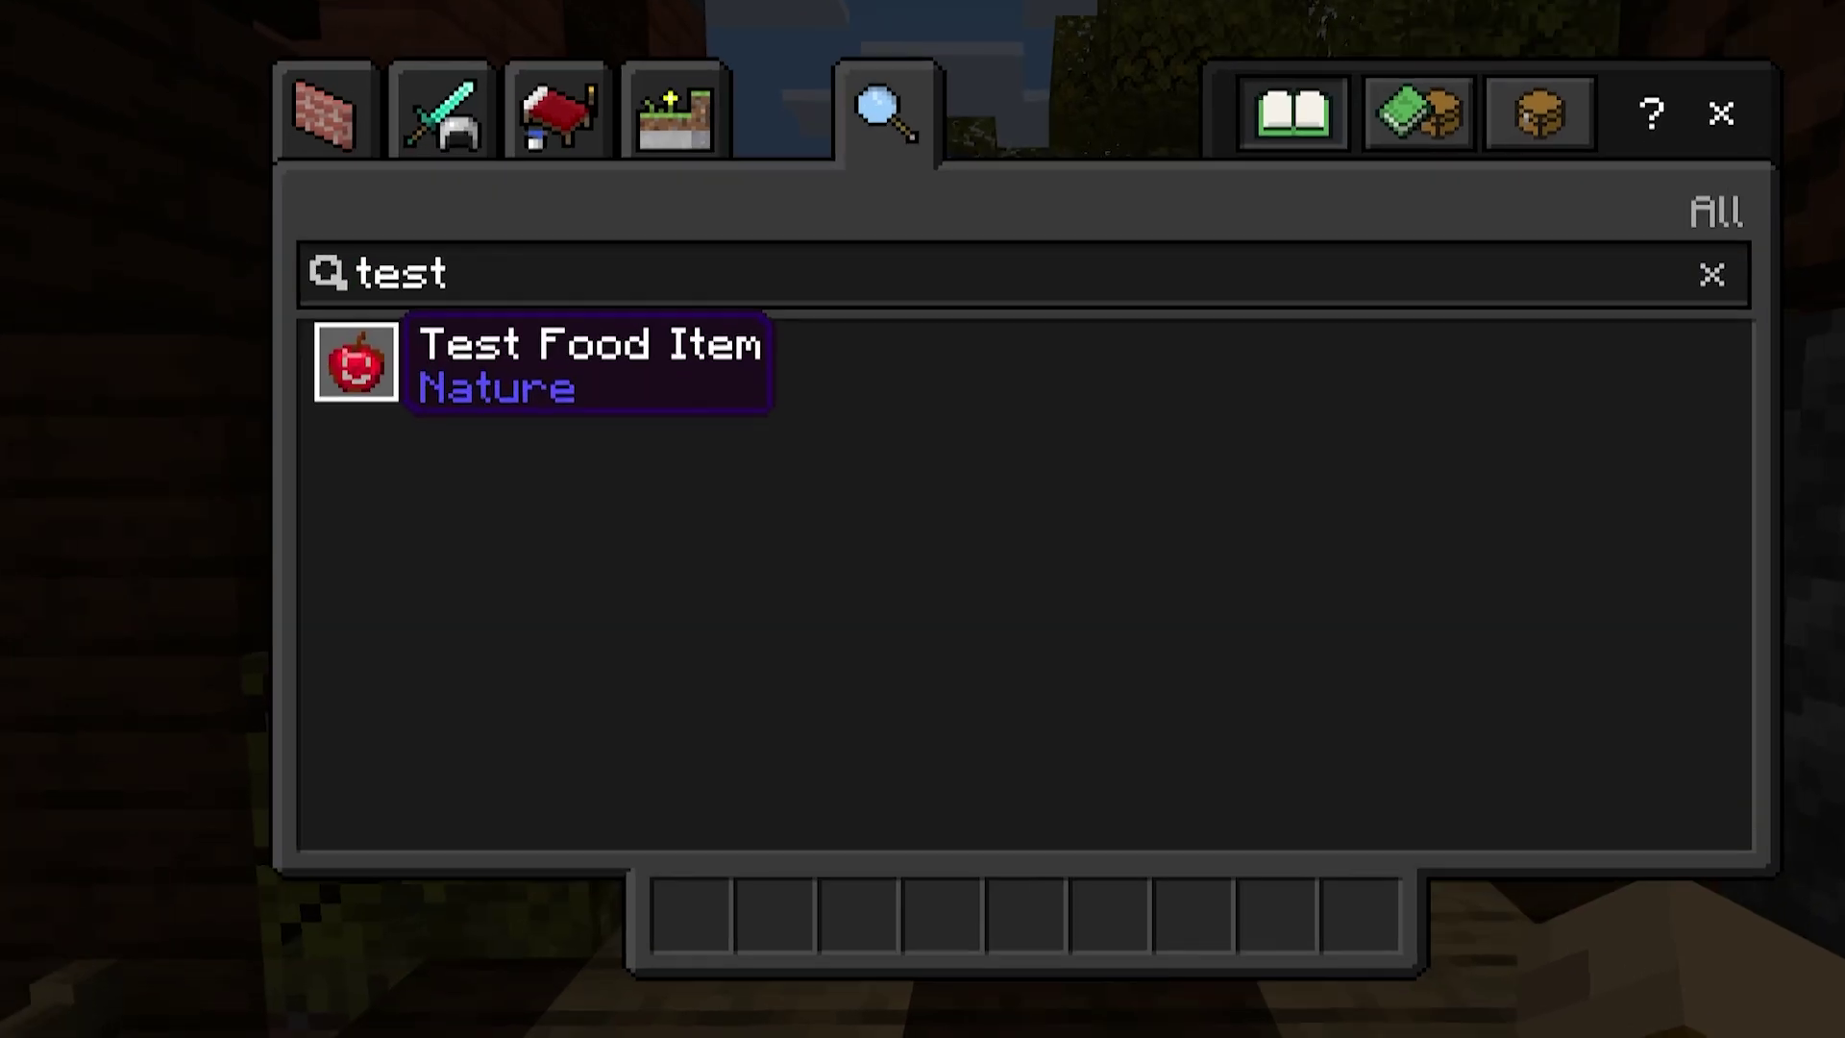
- Add the Test Food Item, Test Helmet, Test Item 1, Test Tool Item and test weapon to the hotbar
left_click(368, 389, "shift")
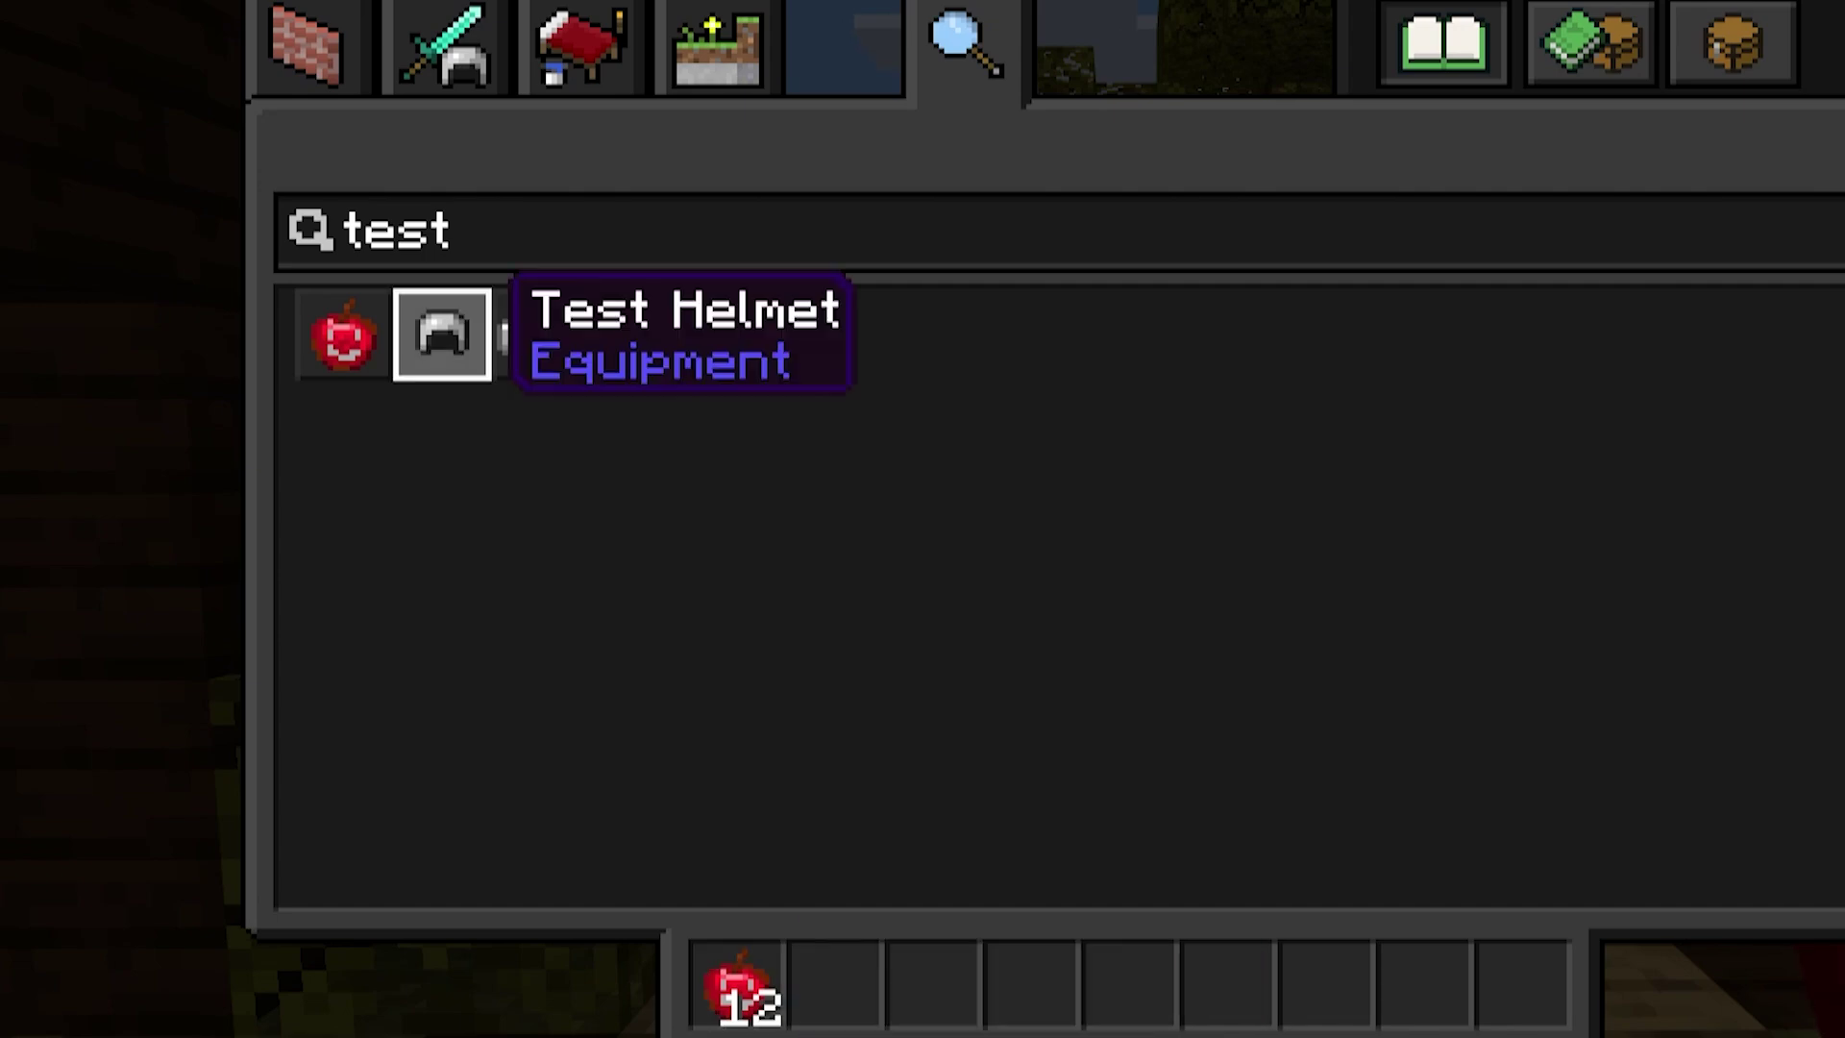
left_click(442, 335, "shift")
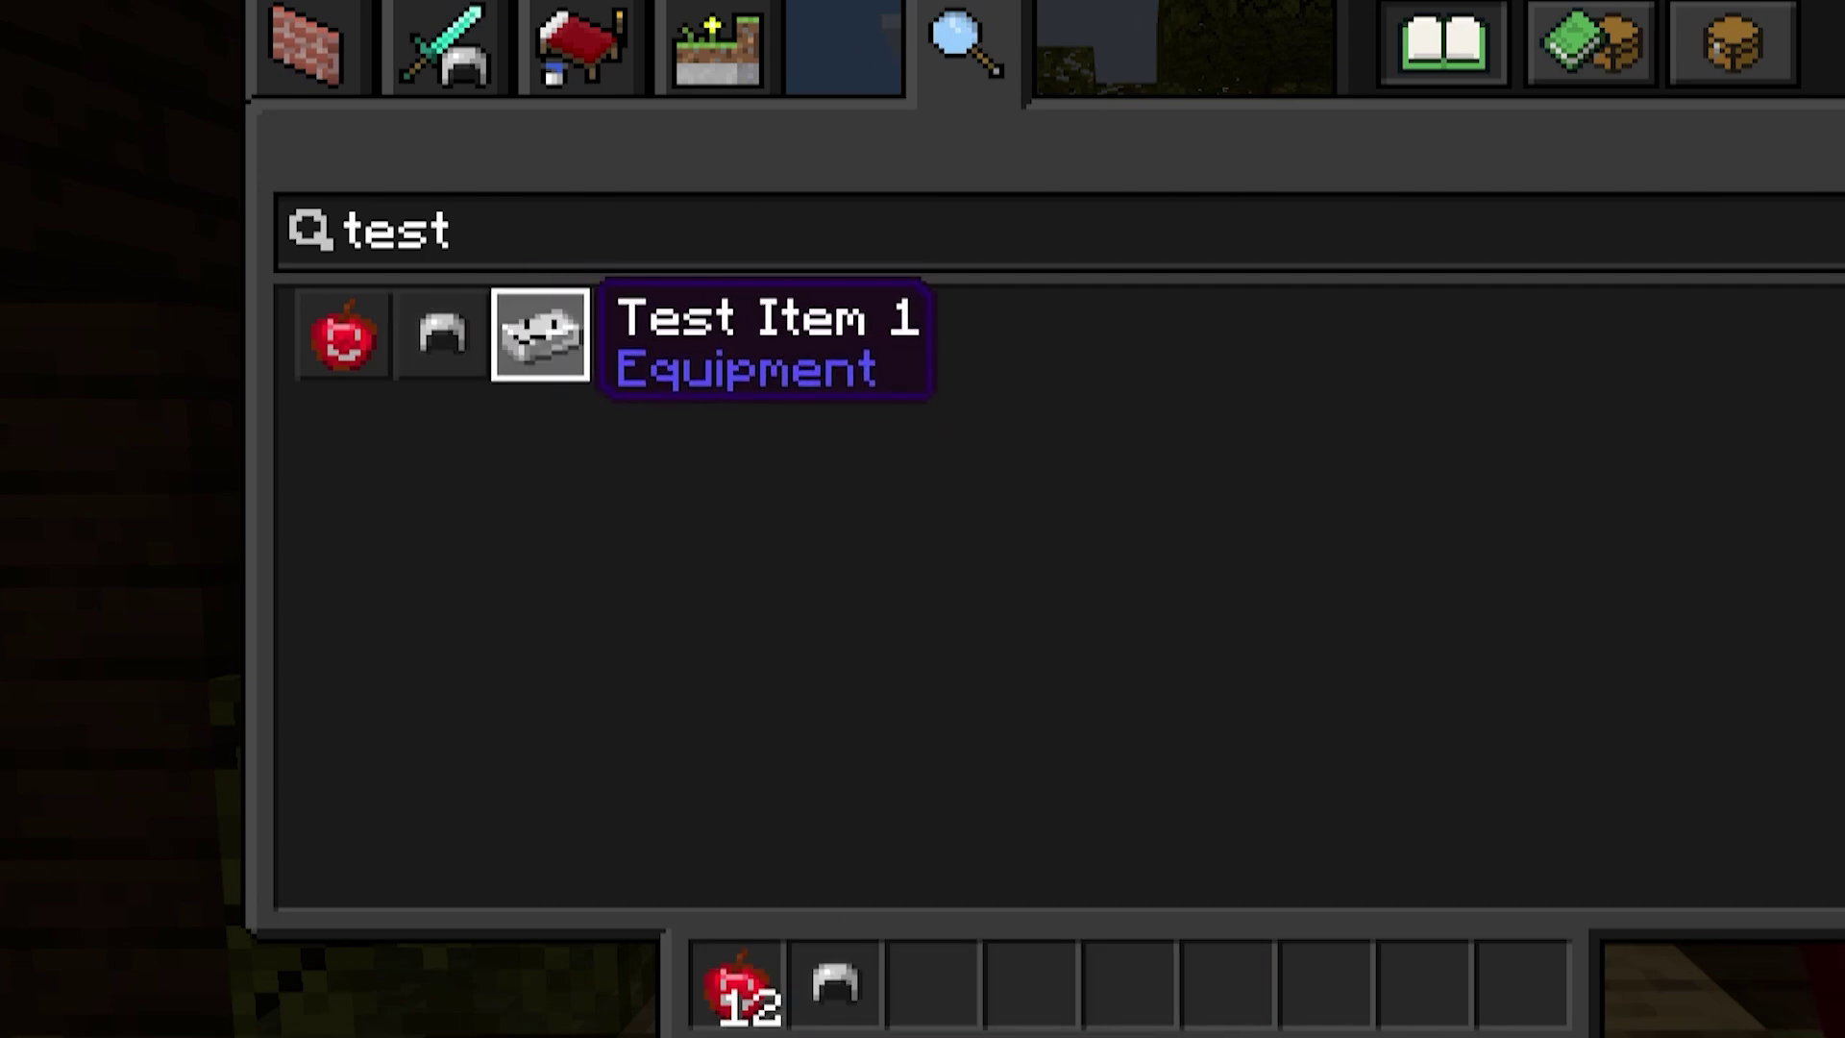
left_click(555, 327, "shift")
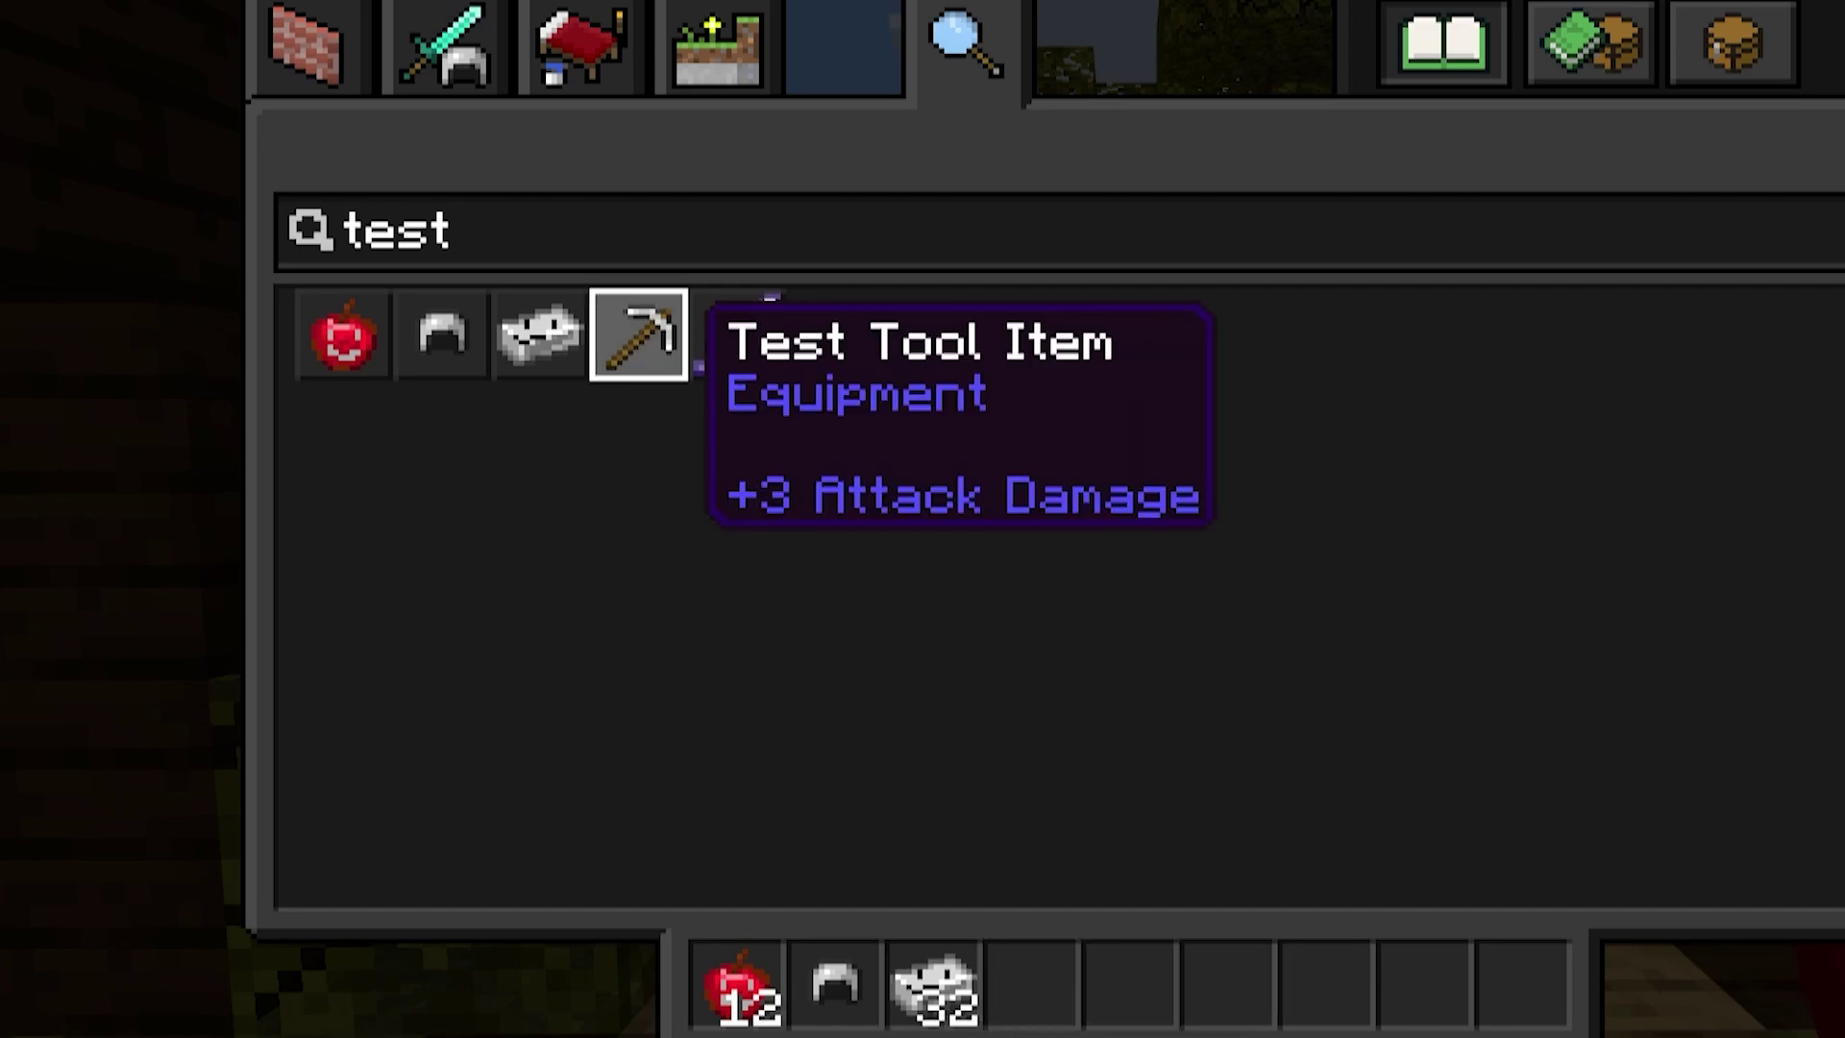
left_click(663, 360, "shift")
left_click(737, 335, "shift")
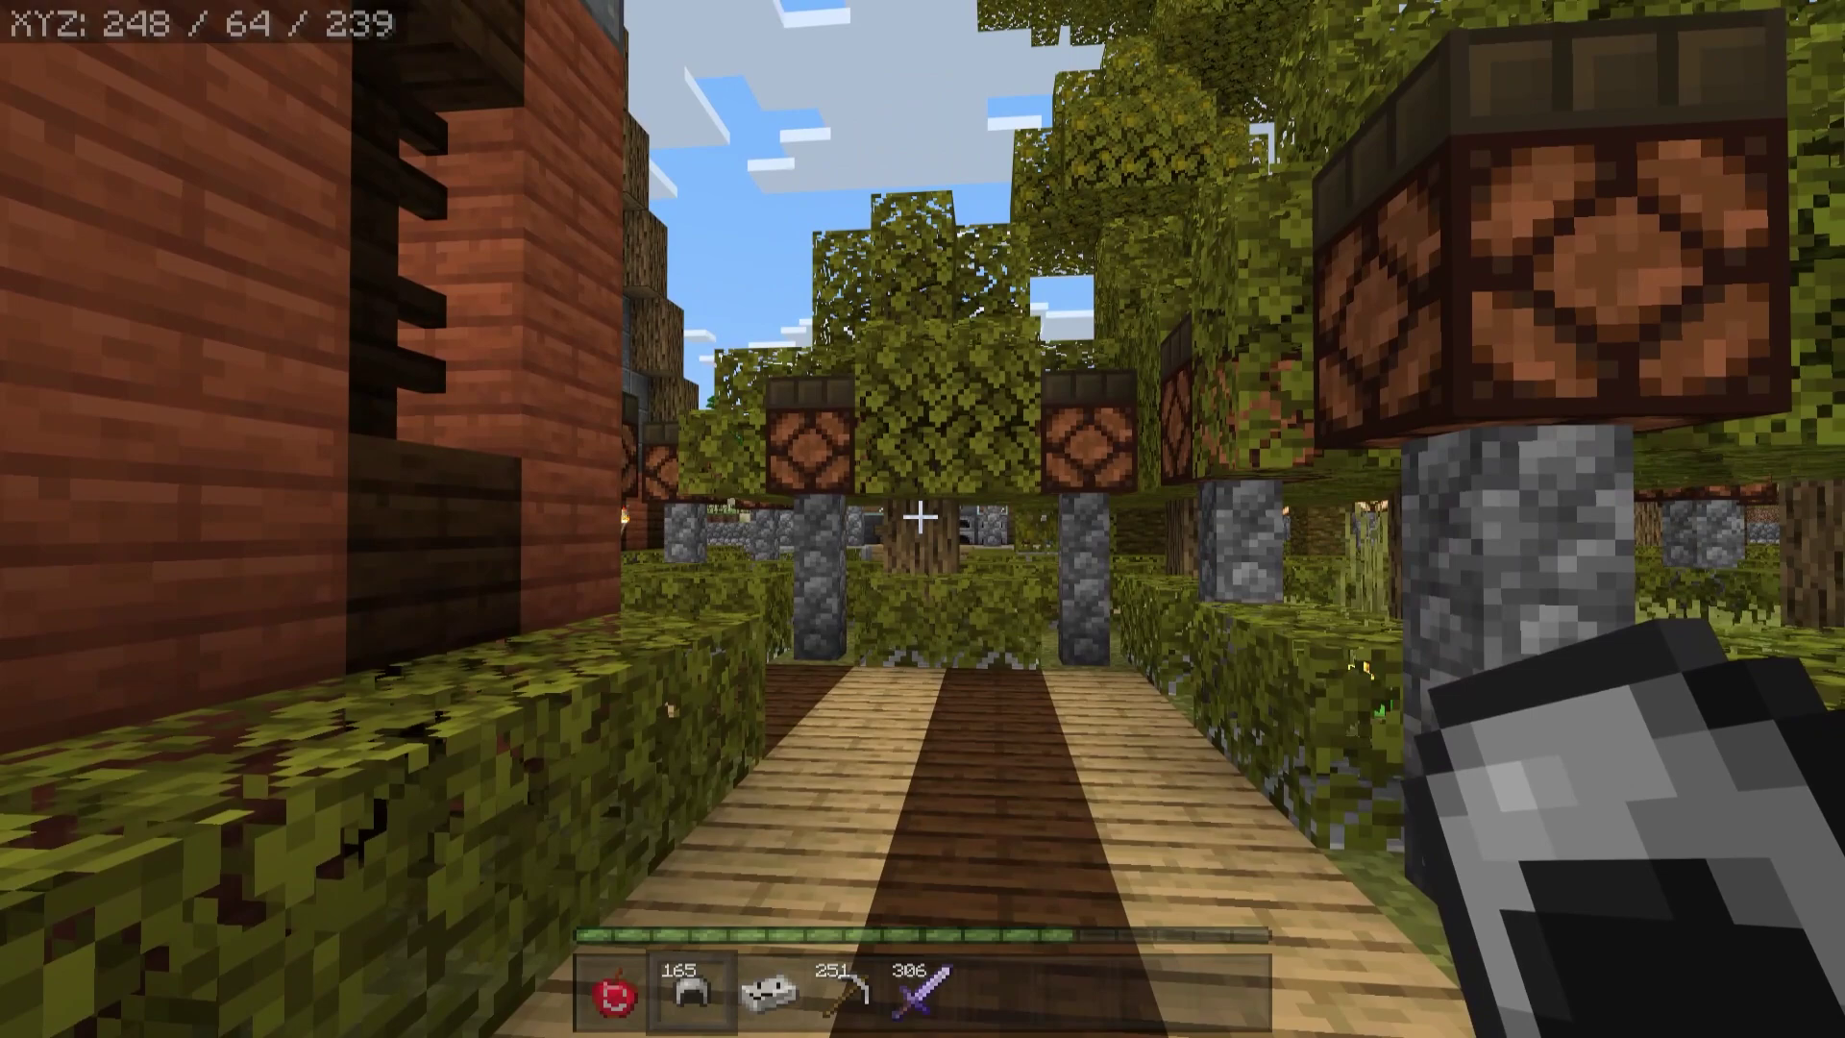
- Walk along the path and examine the helmet, Test Item 1, tool and weapon held by the character from the front
key("w")
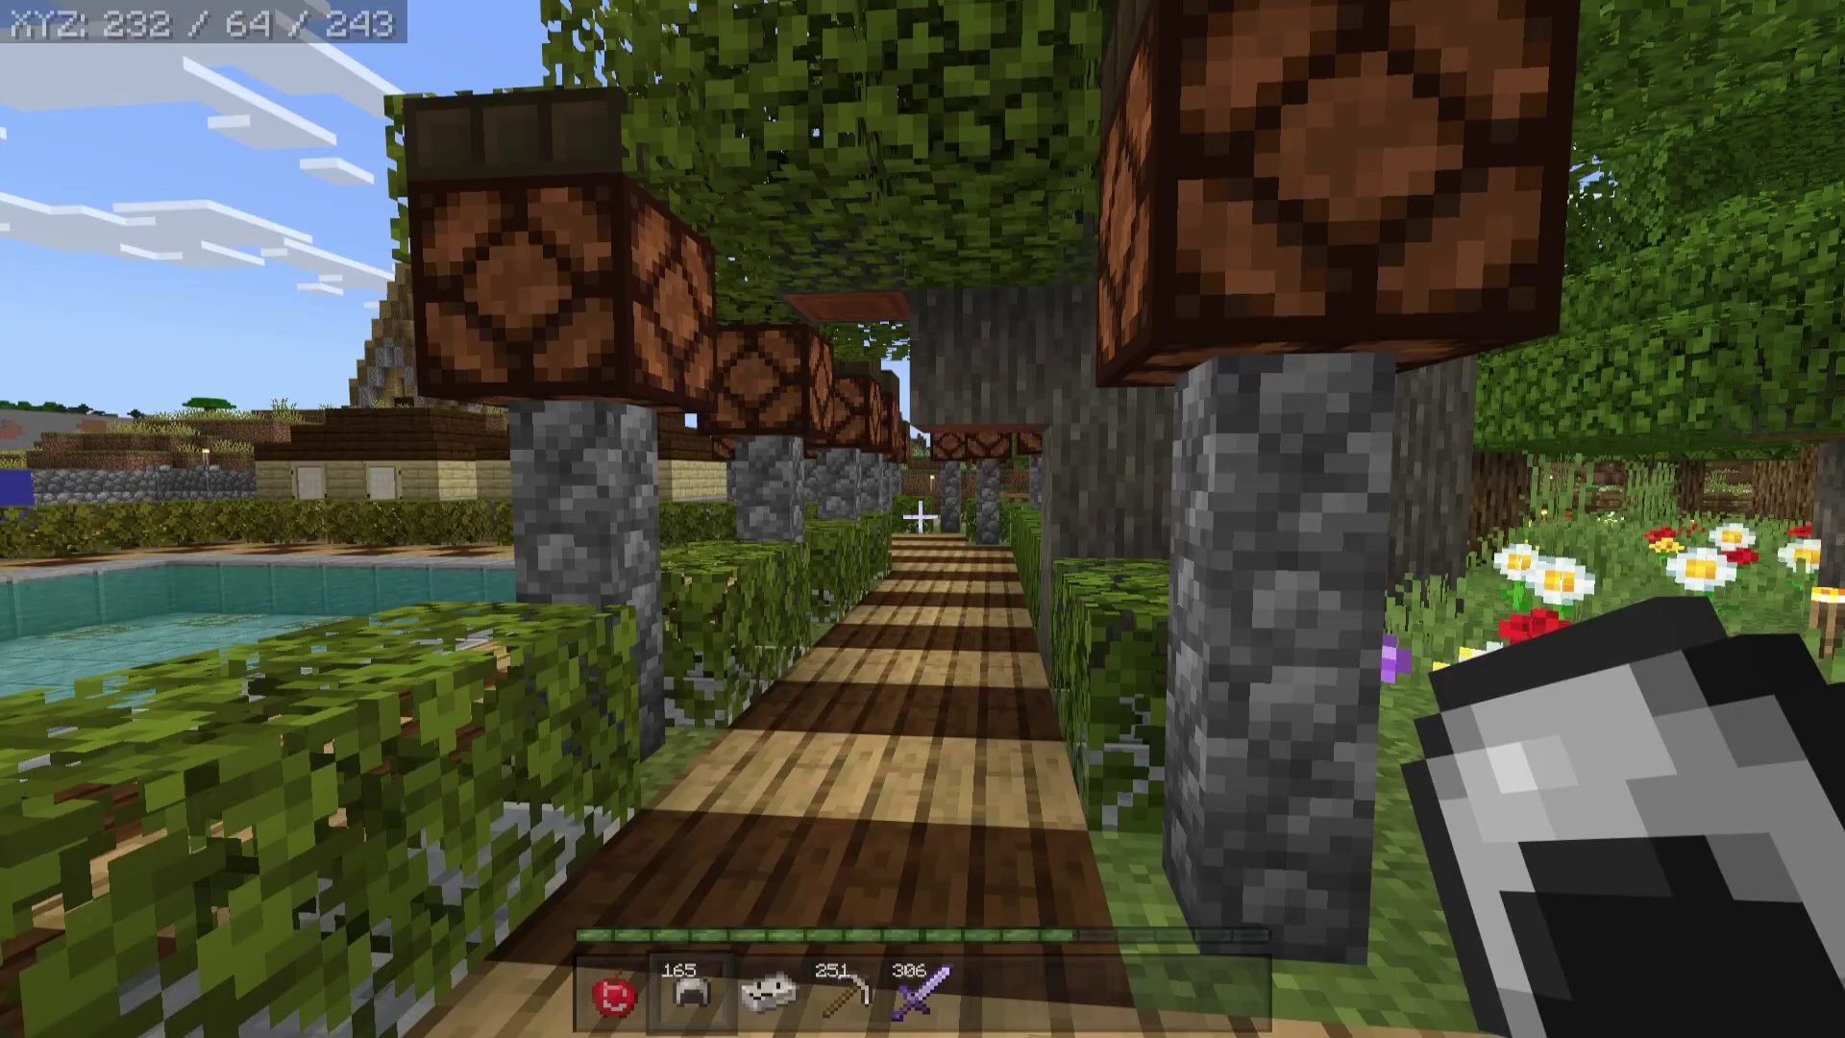
key("w")
key("F5")
key("F5")
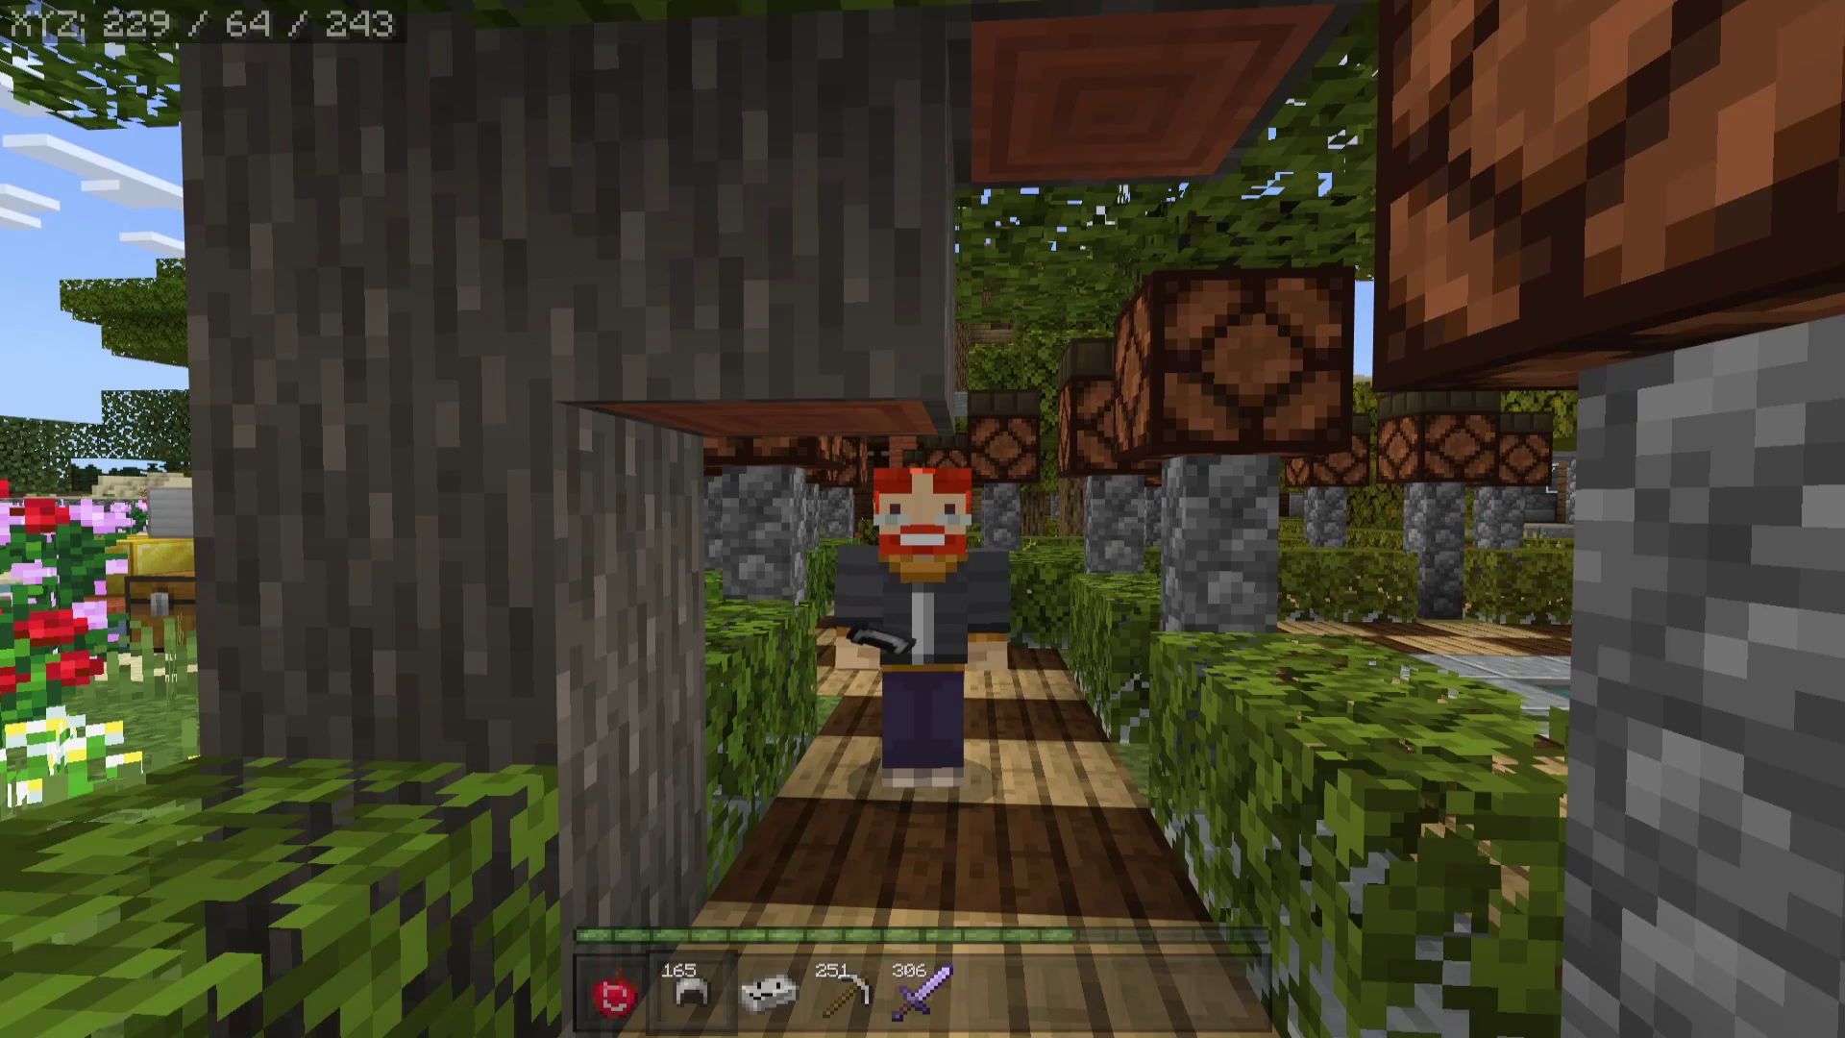
key("3")
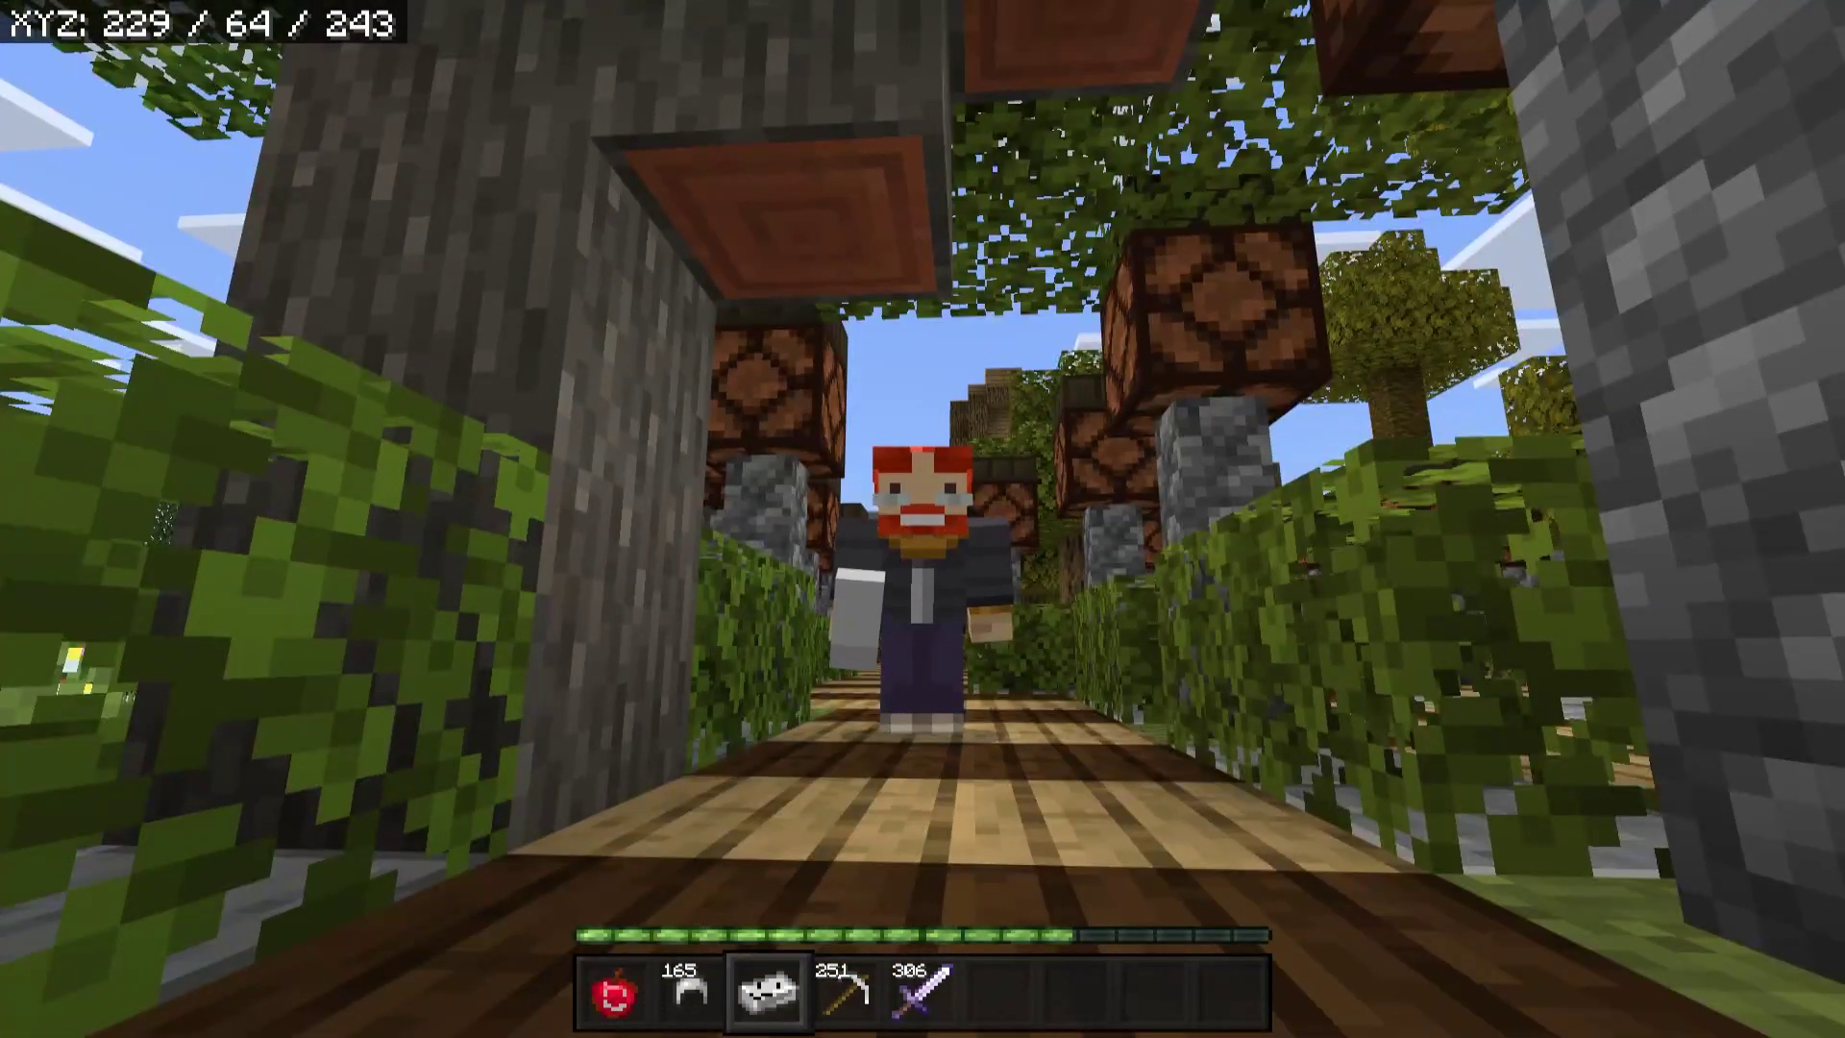
key("4")
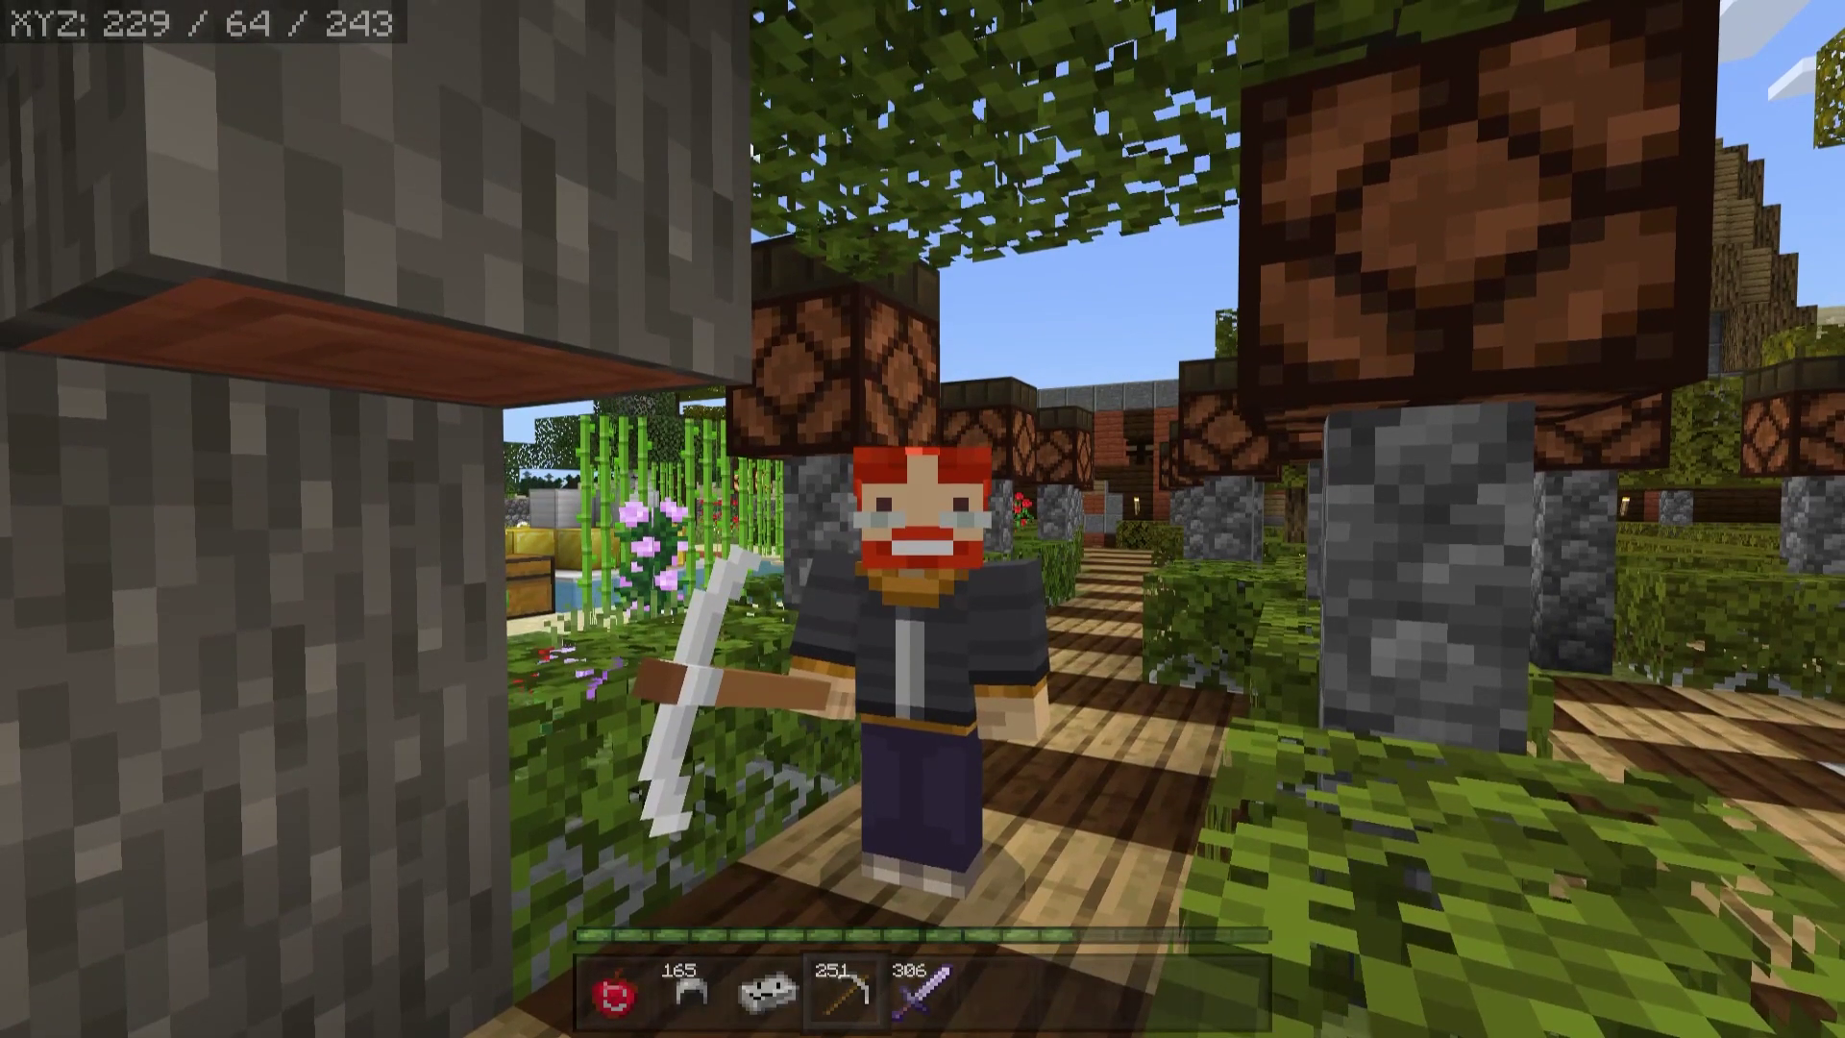
key("5")
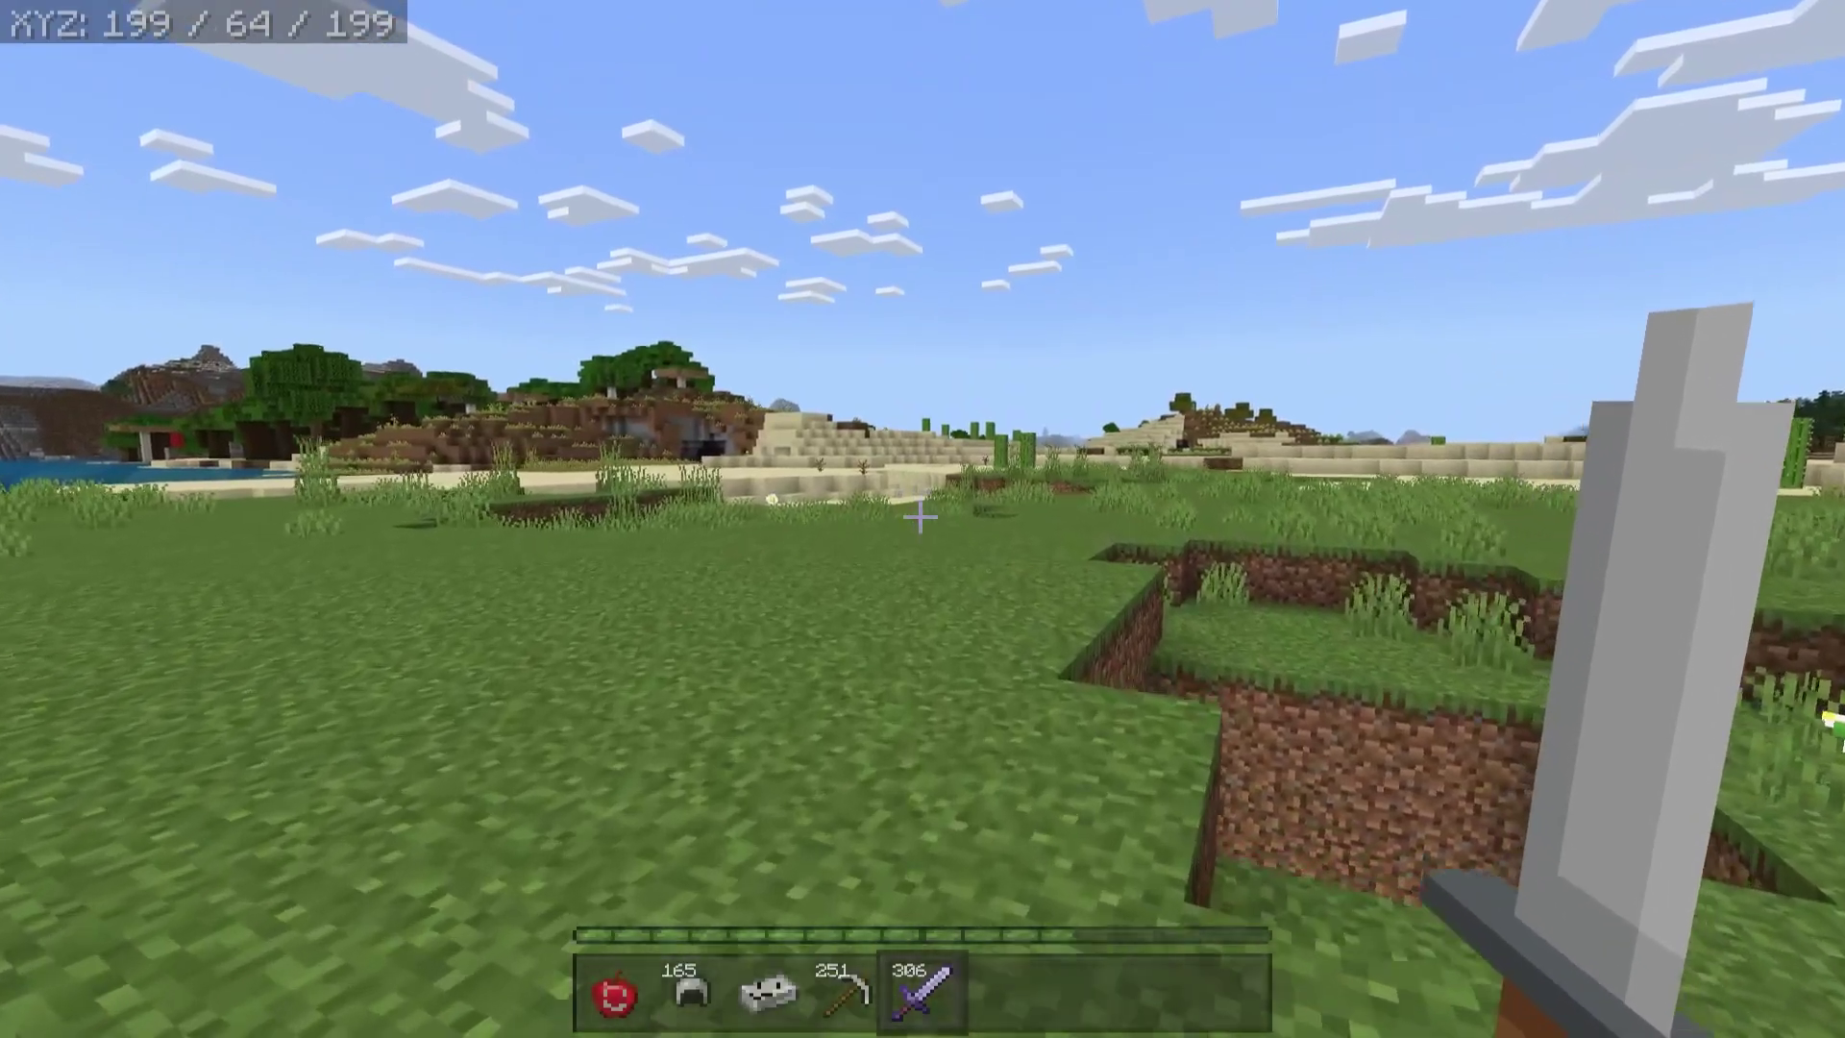
- Walk across the grassland with the test weapon in hand and view the character holding it from the front
key("w")
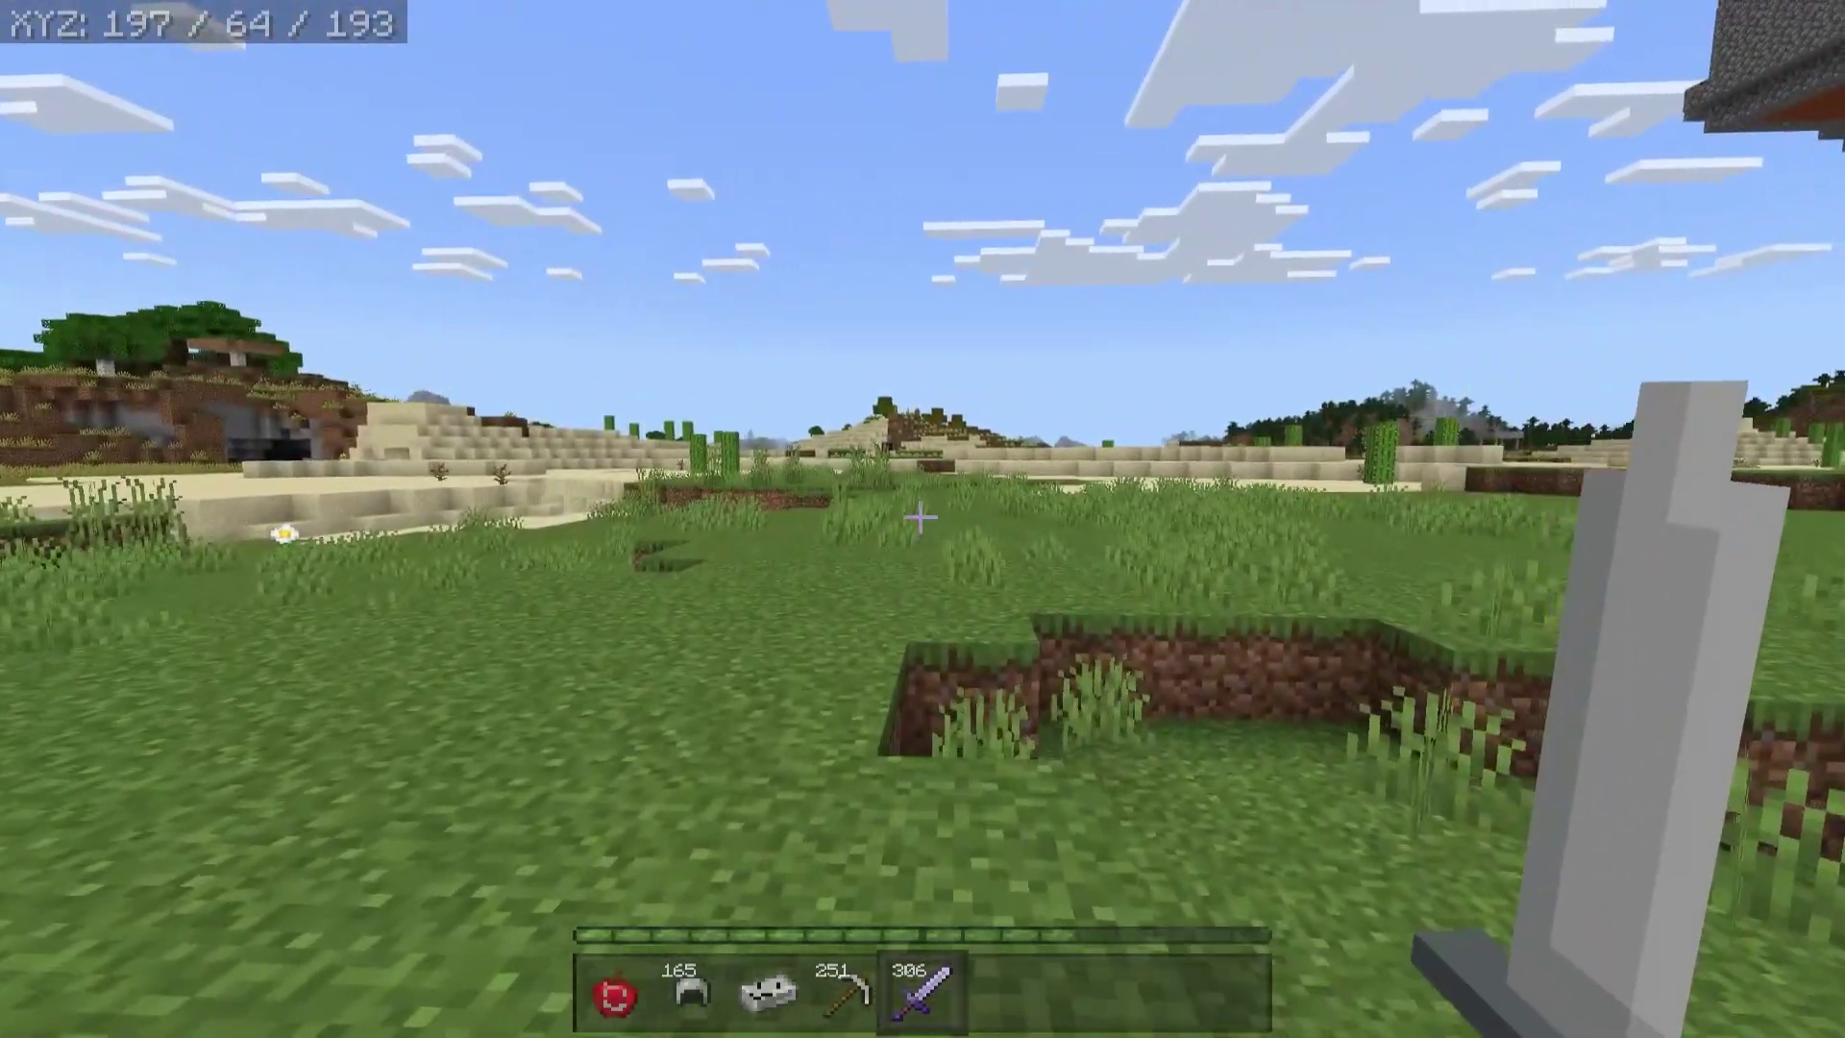
key("w")
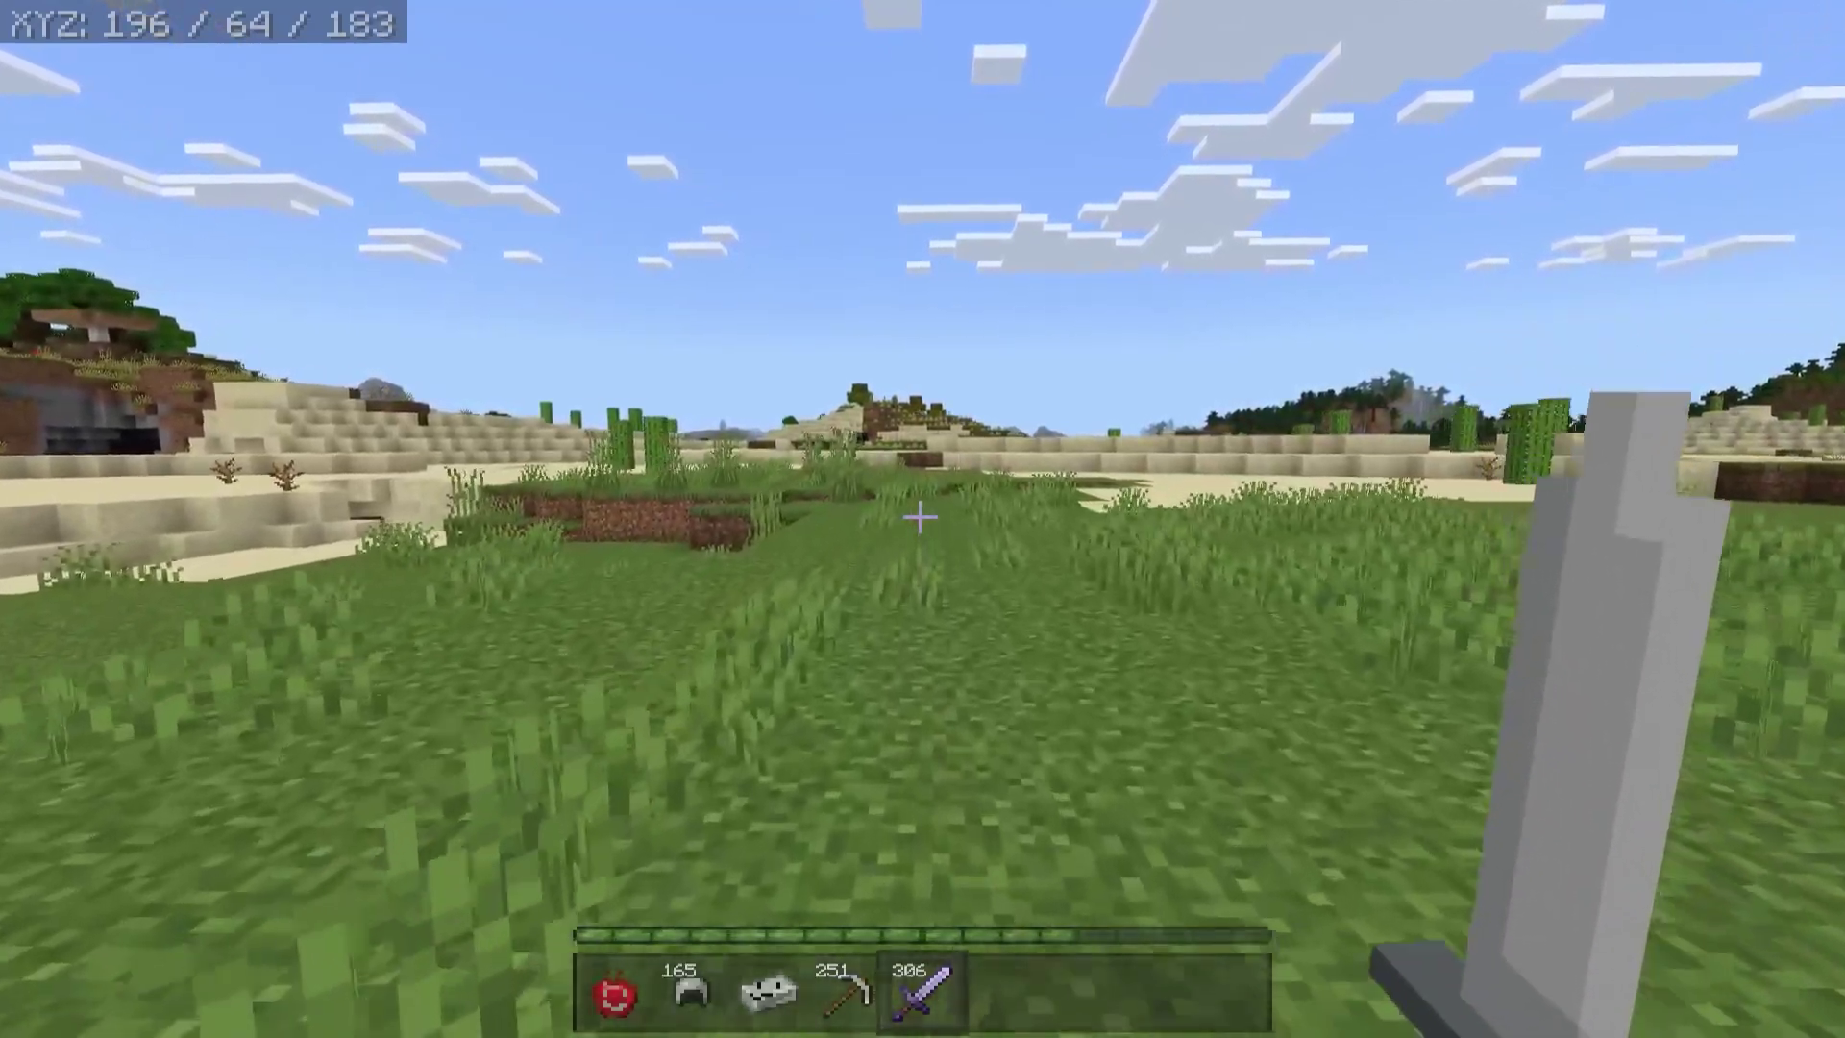
key("w")
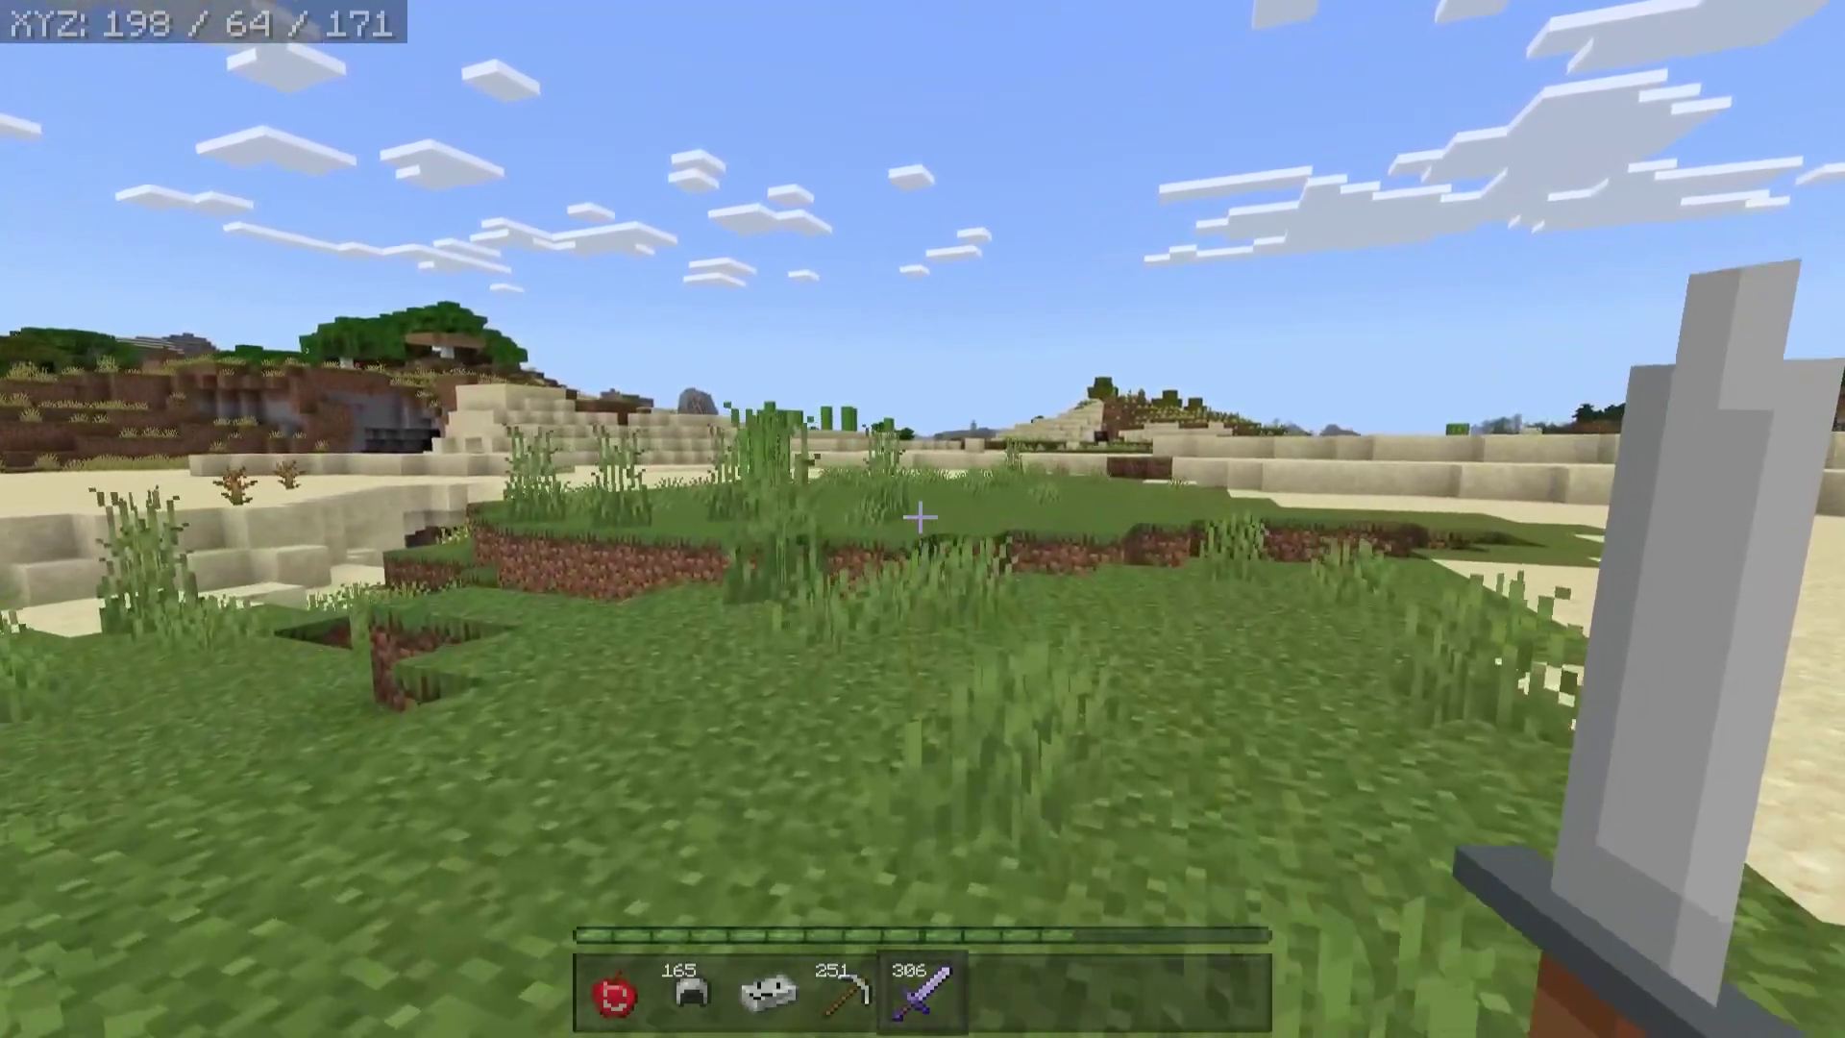
key("F5")
key("F5")
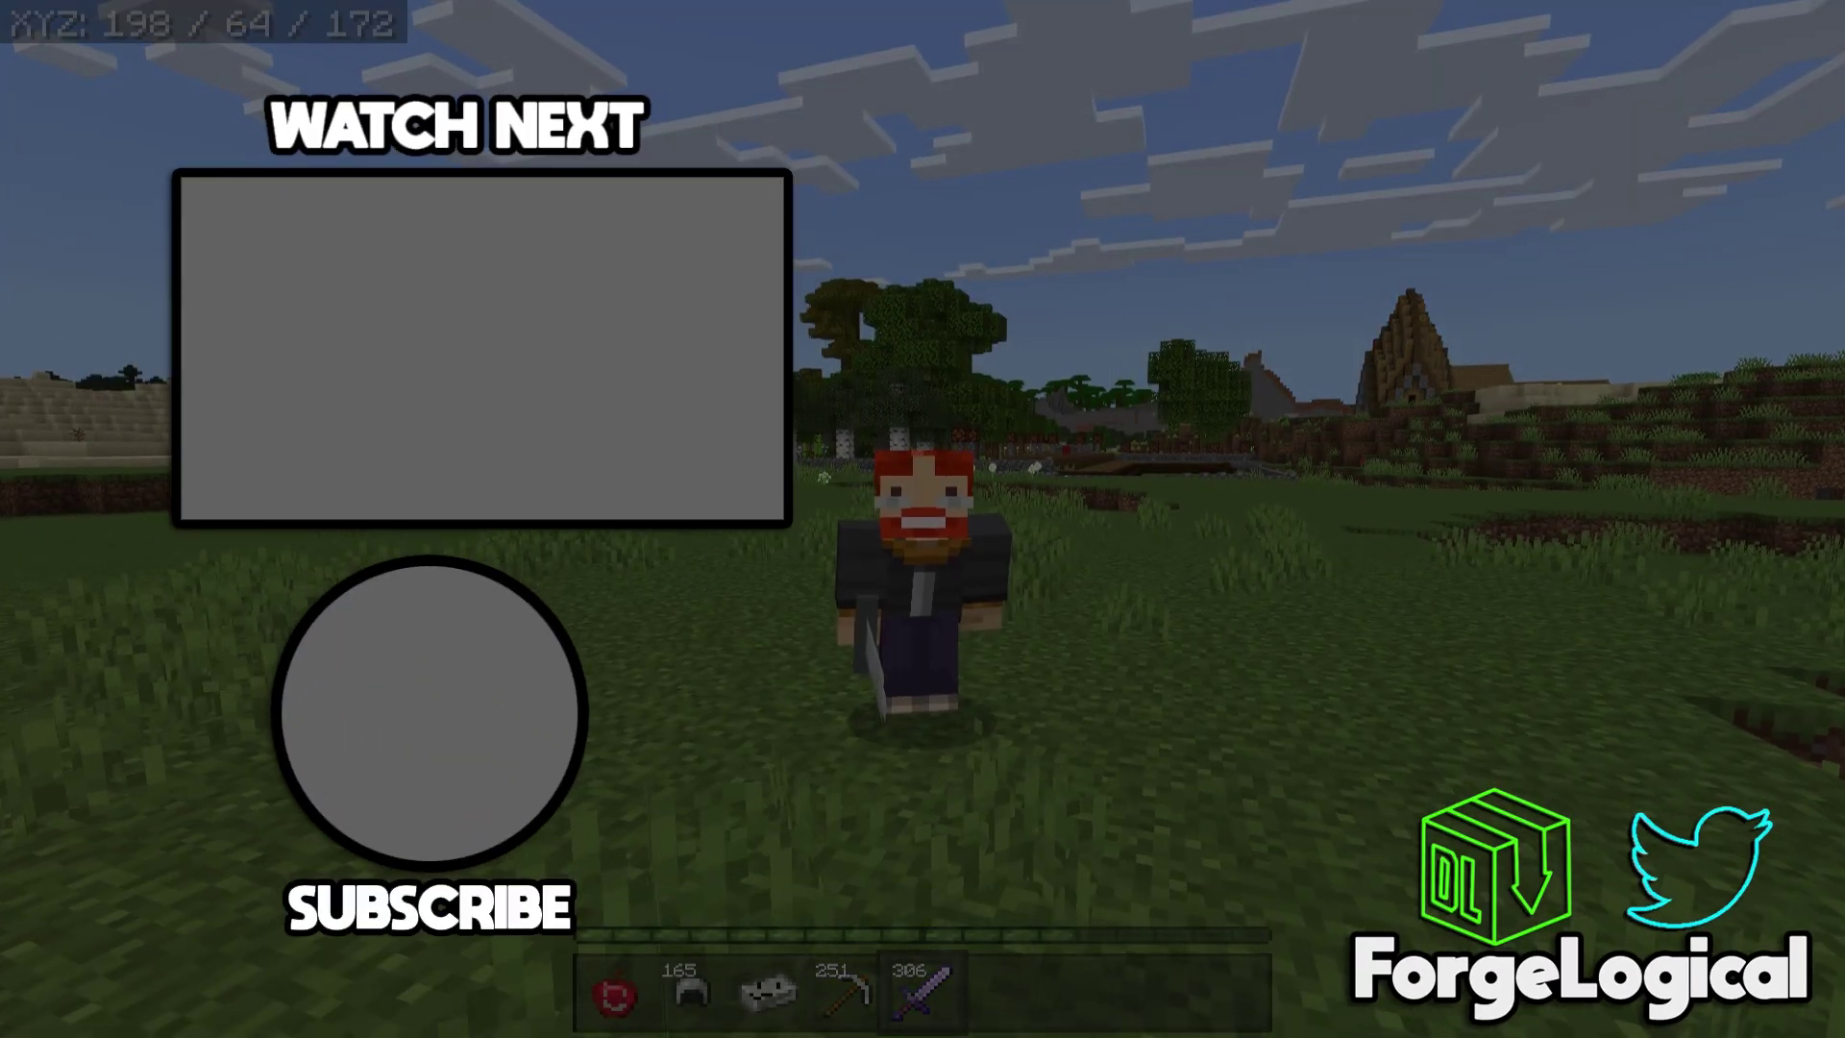
key("w")
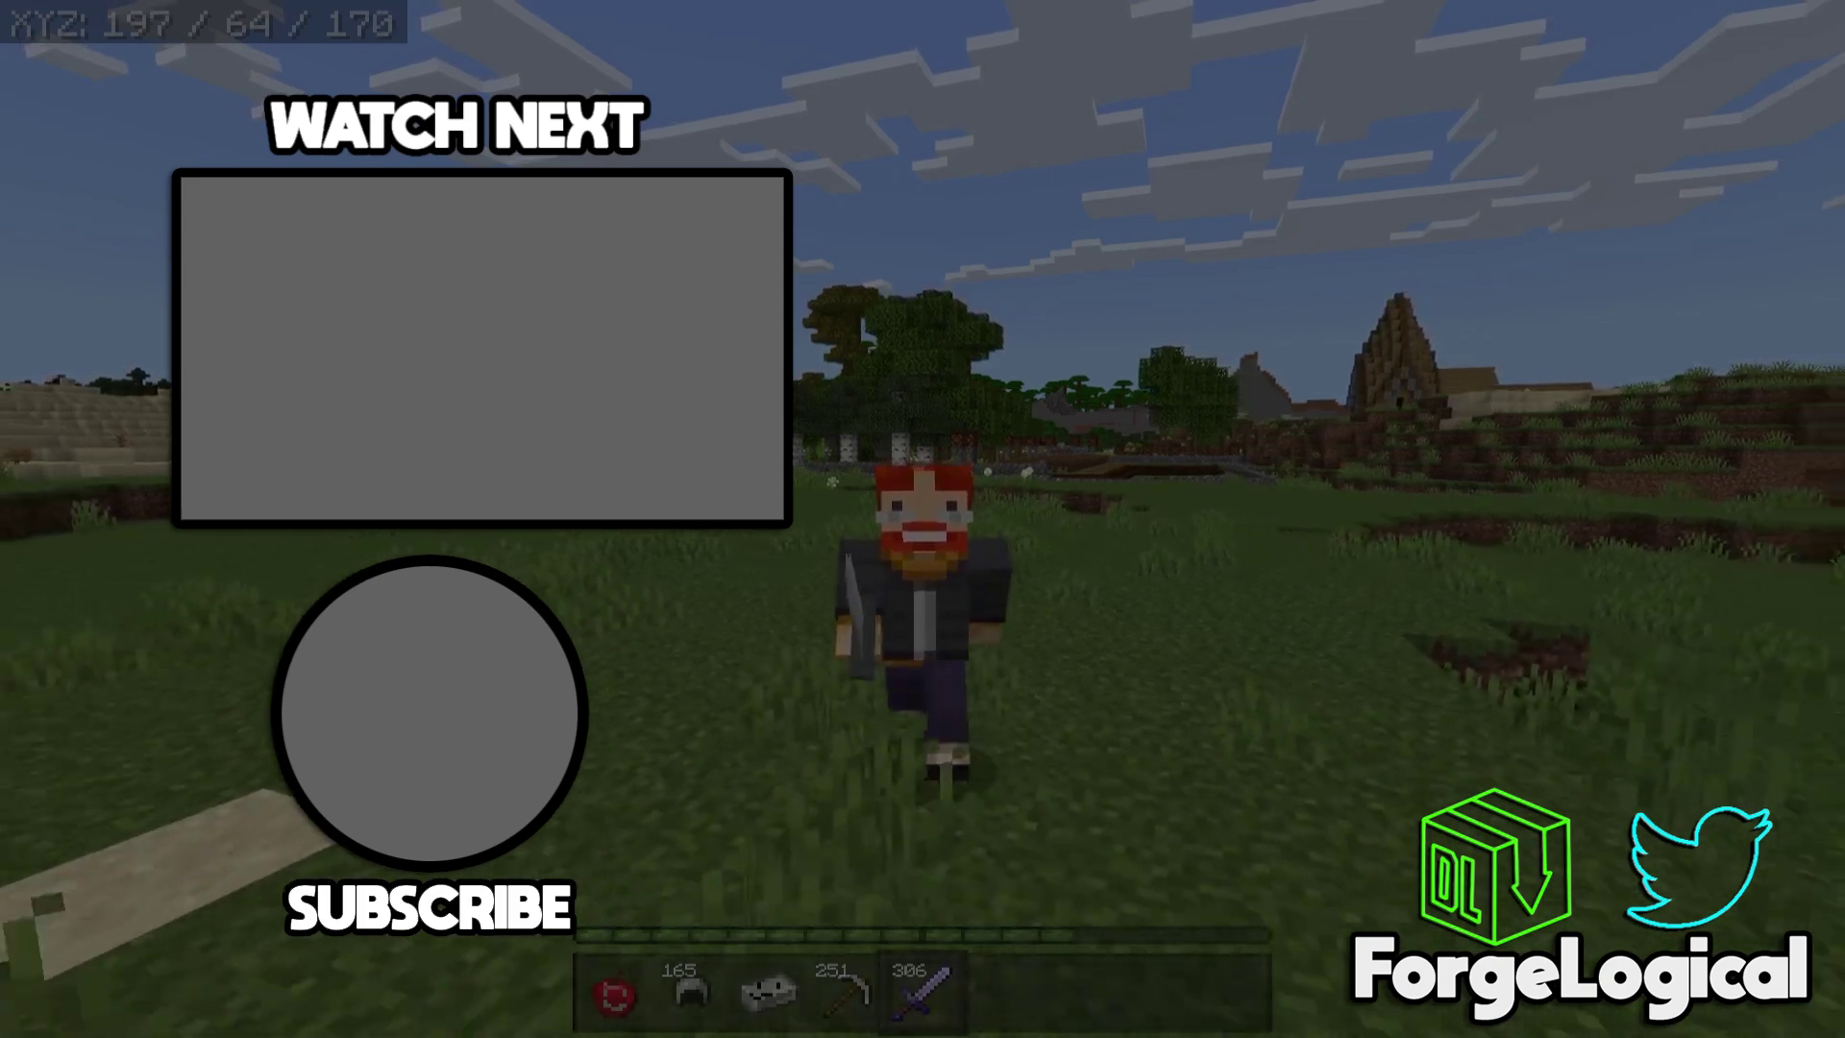